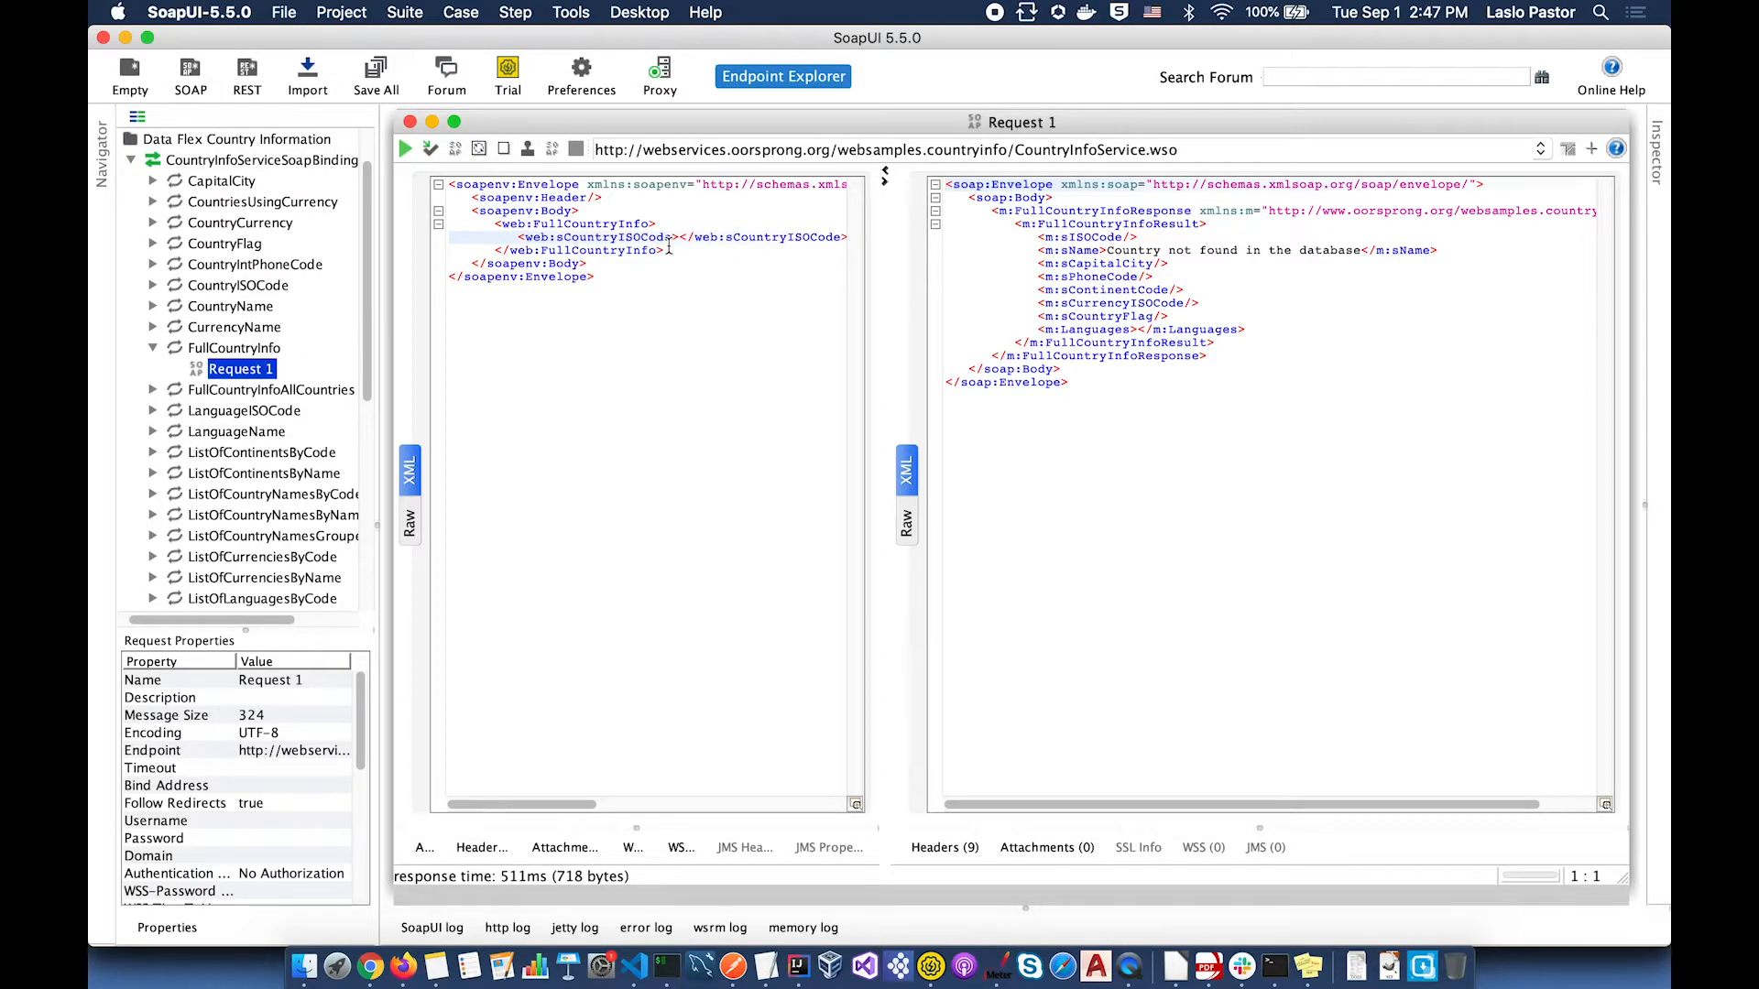
Step: Submit the FullCountryInfo request with sCountryISOCode US and get the United States details
{"action": "type", "text": "US"}
{"action": "left_click", "coordinate": [405, 148]}
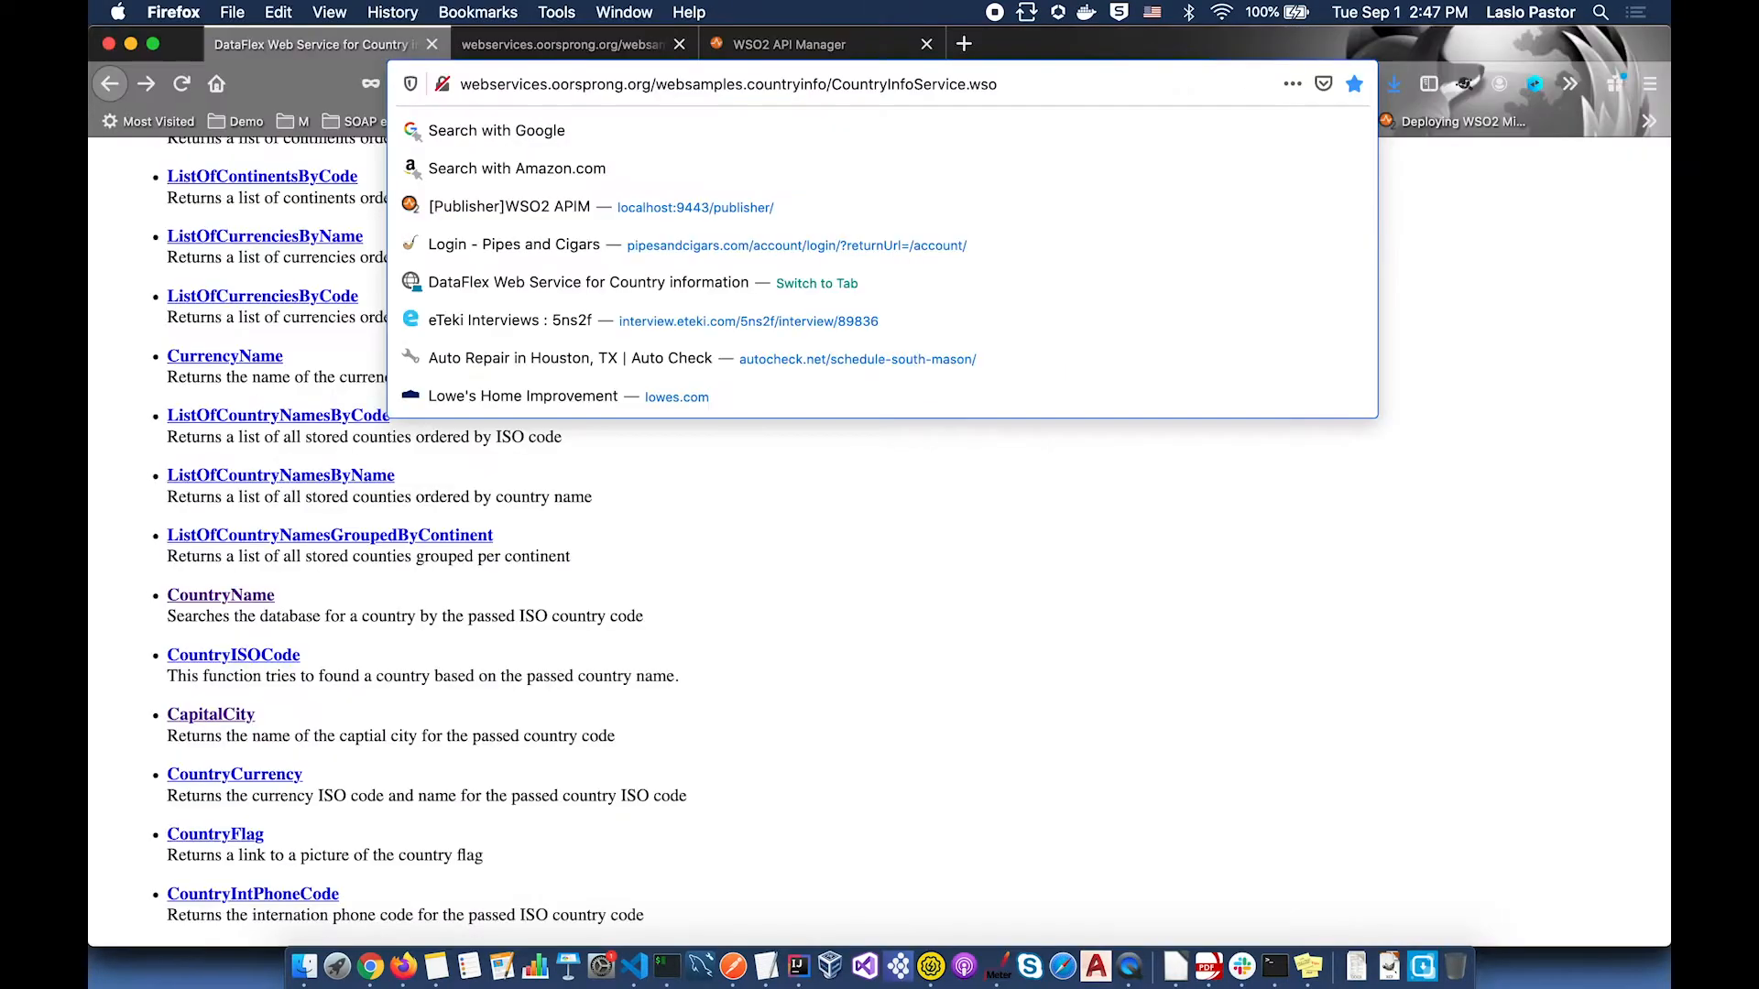
Step: Load the CountryInfoService WSDL by appending ?wsdl to the service URL, and copy that address
{"action": "type", "text": "?wsdl"}
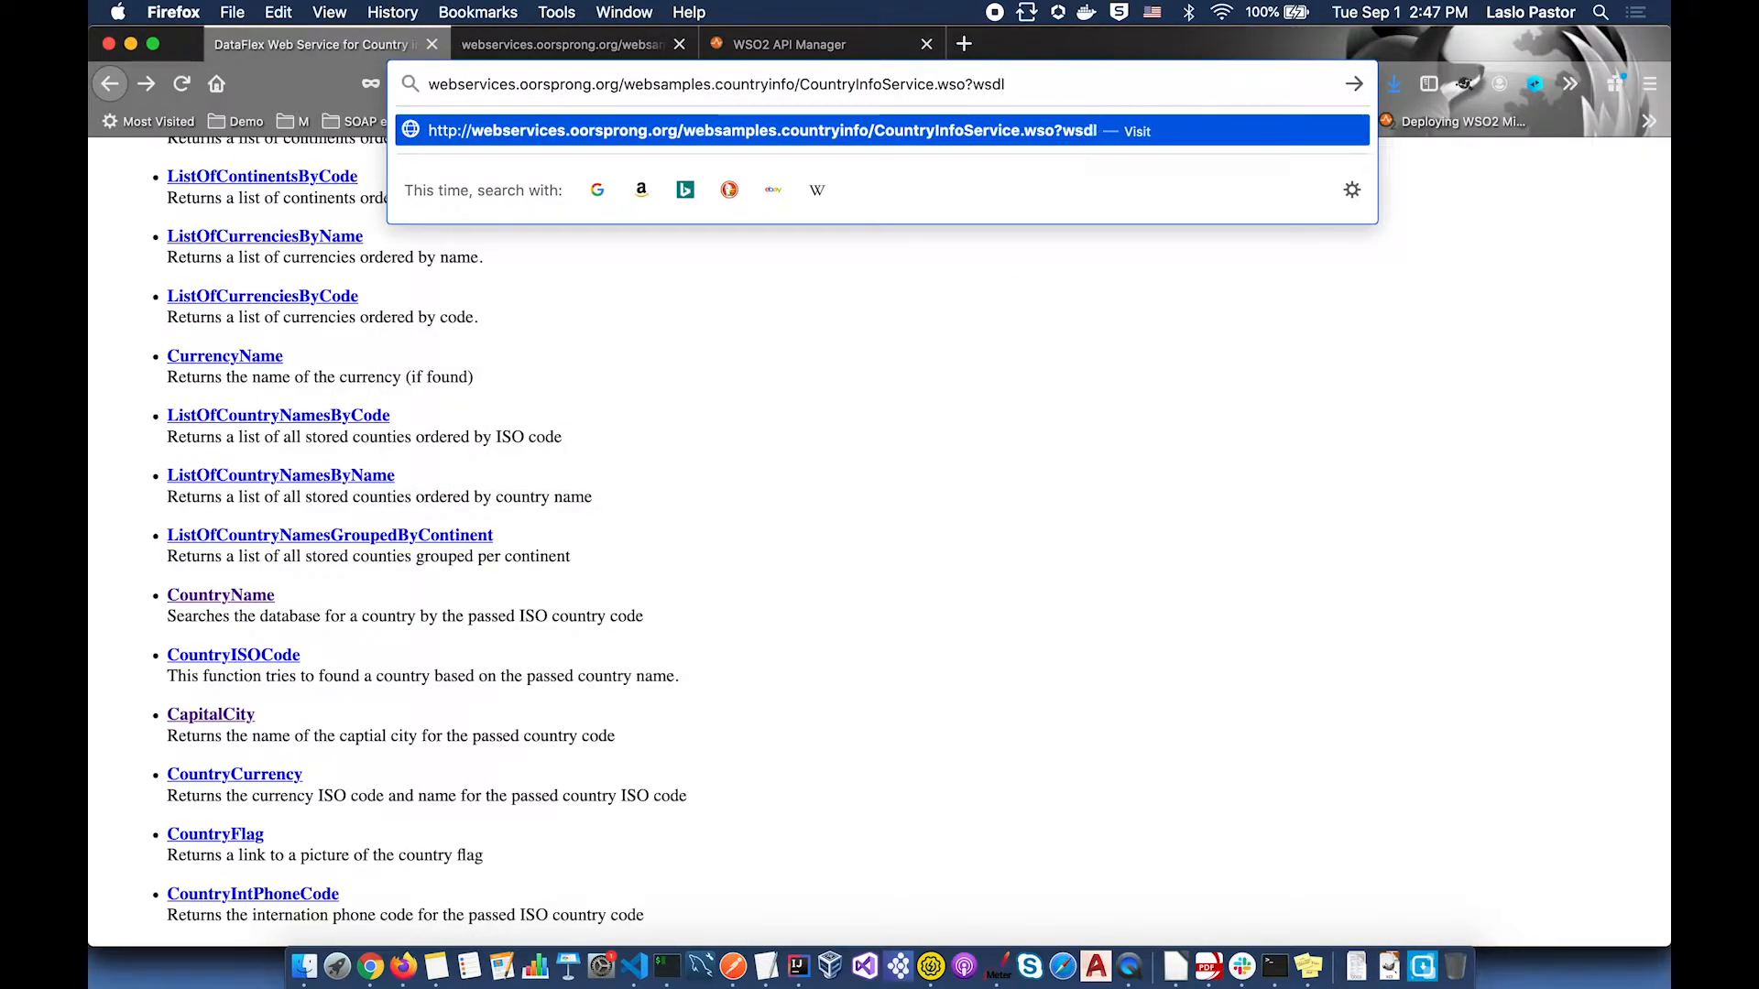
{"action": "key", "text": "Return"}
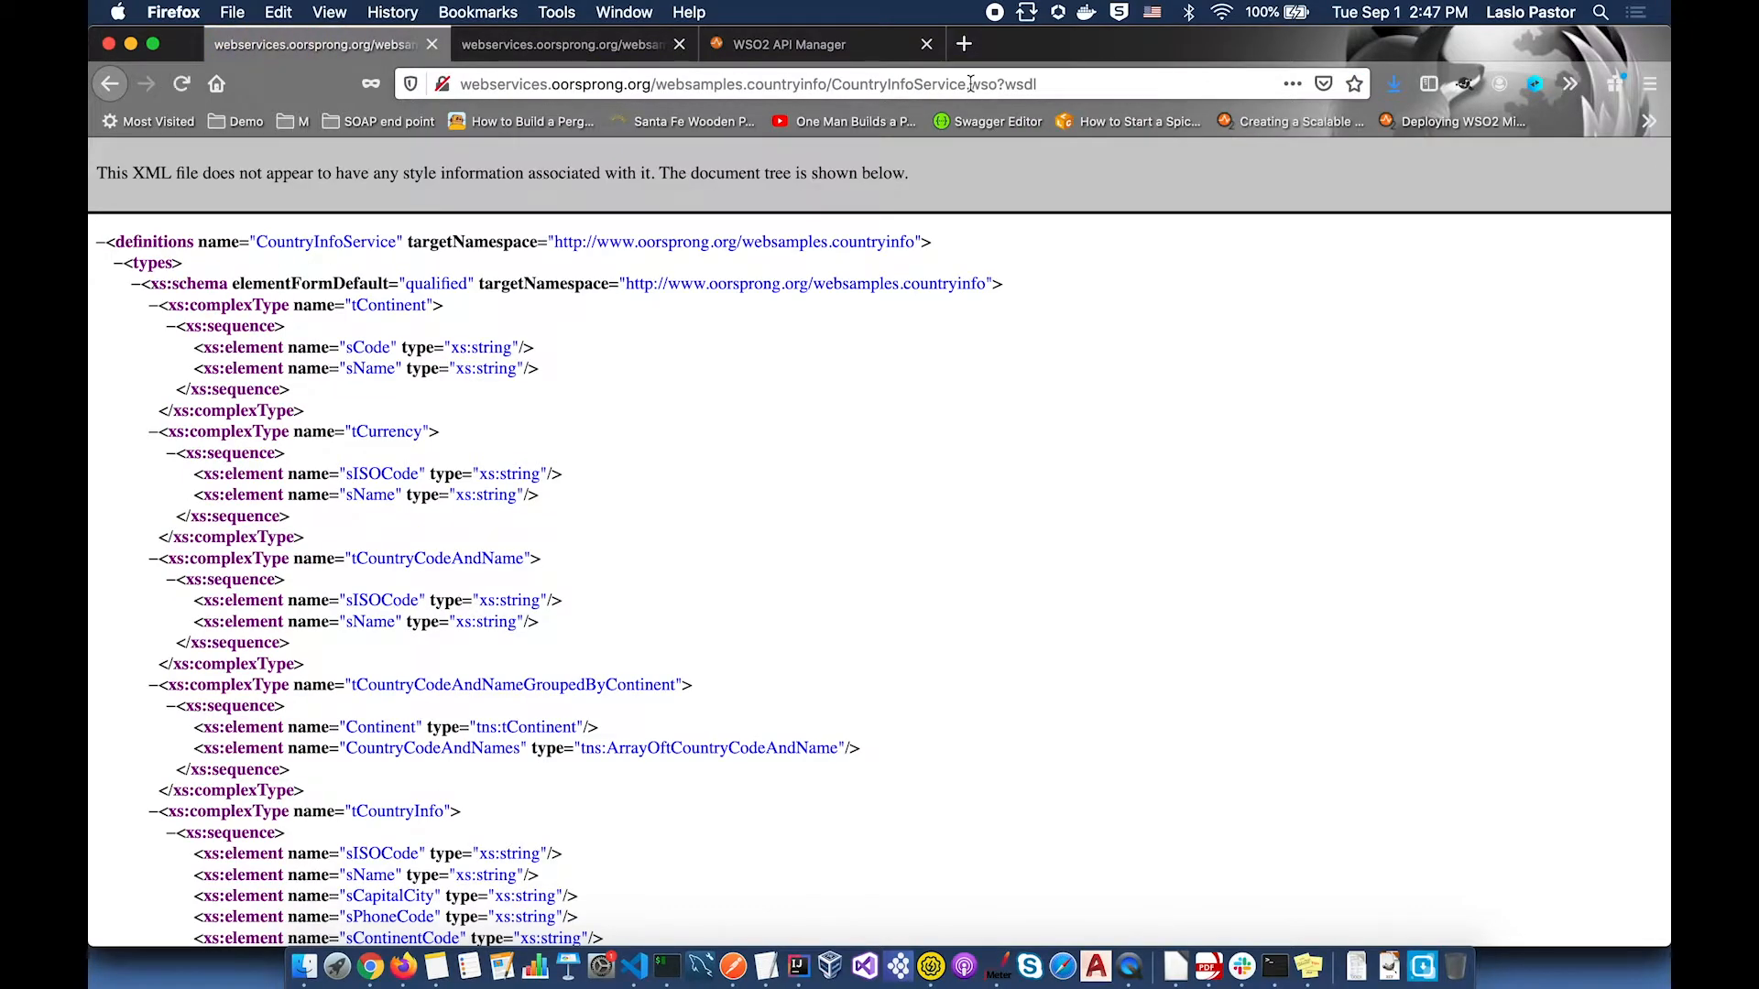
{"action": "left_click", "coordinate": [976, 82]}
{"action": "key", "text": "super+c"}
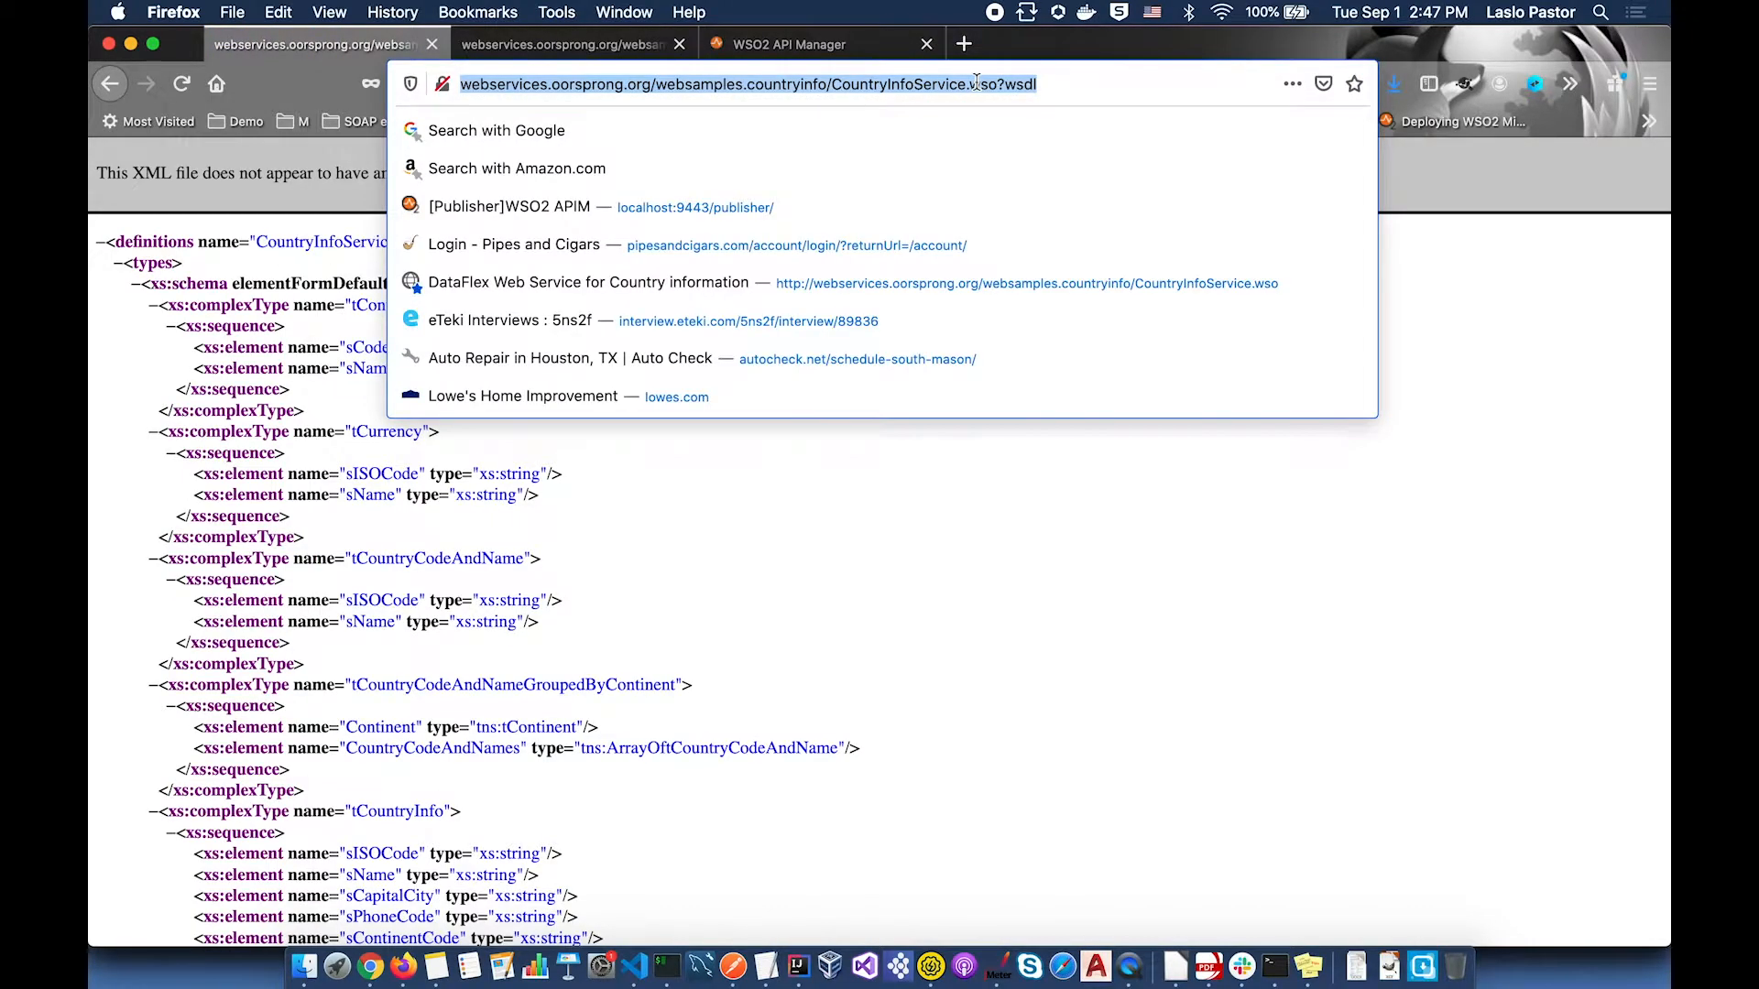
{"action": "left_click", "coordinate": [861, 46]}
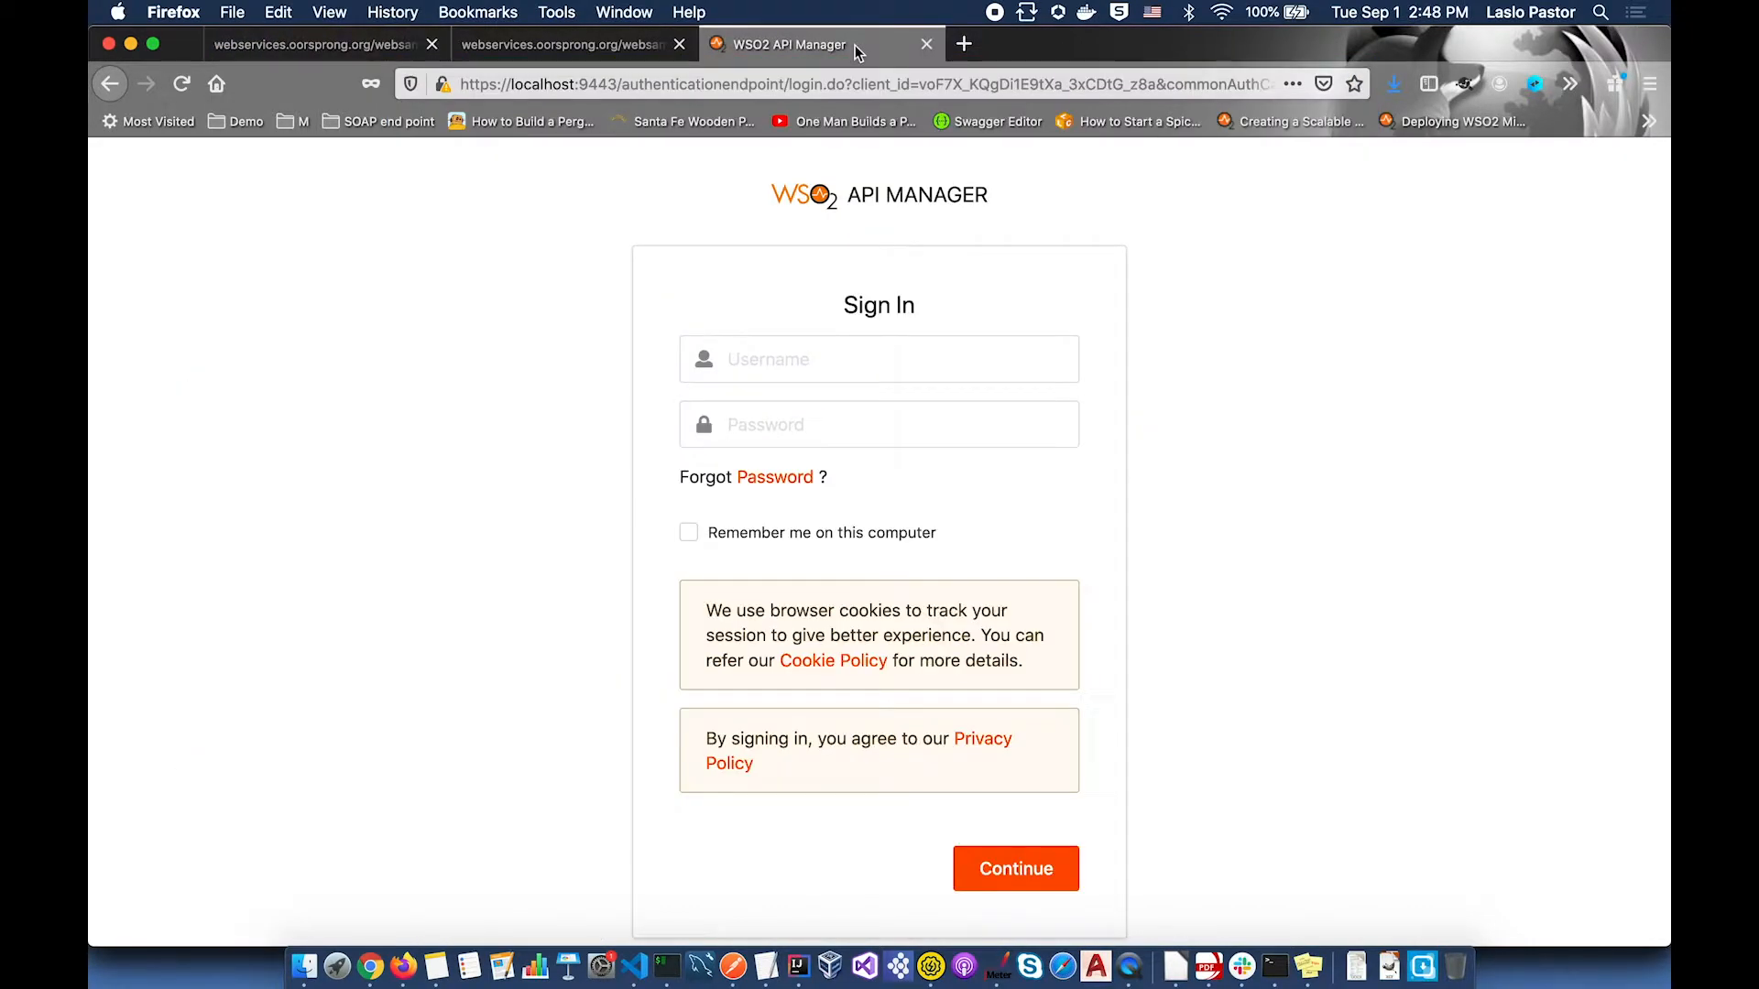
Step: Sign in to the API Manager Publisher with the admin username and password
{"action": "left_click", "coordinate": [807, 365]}
{"action": "type", "text": "admin"}
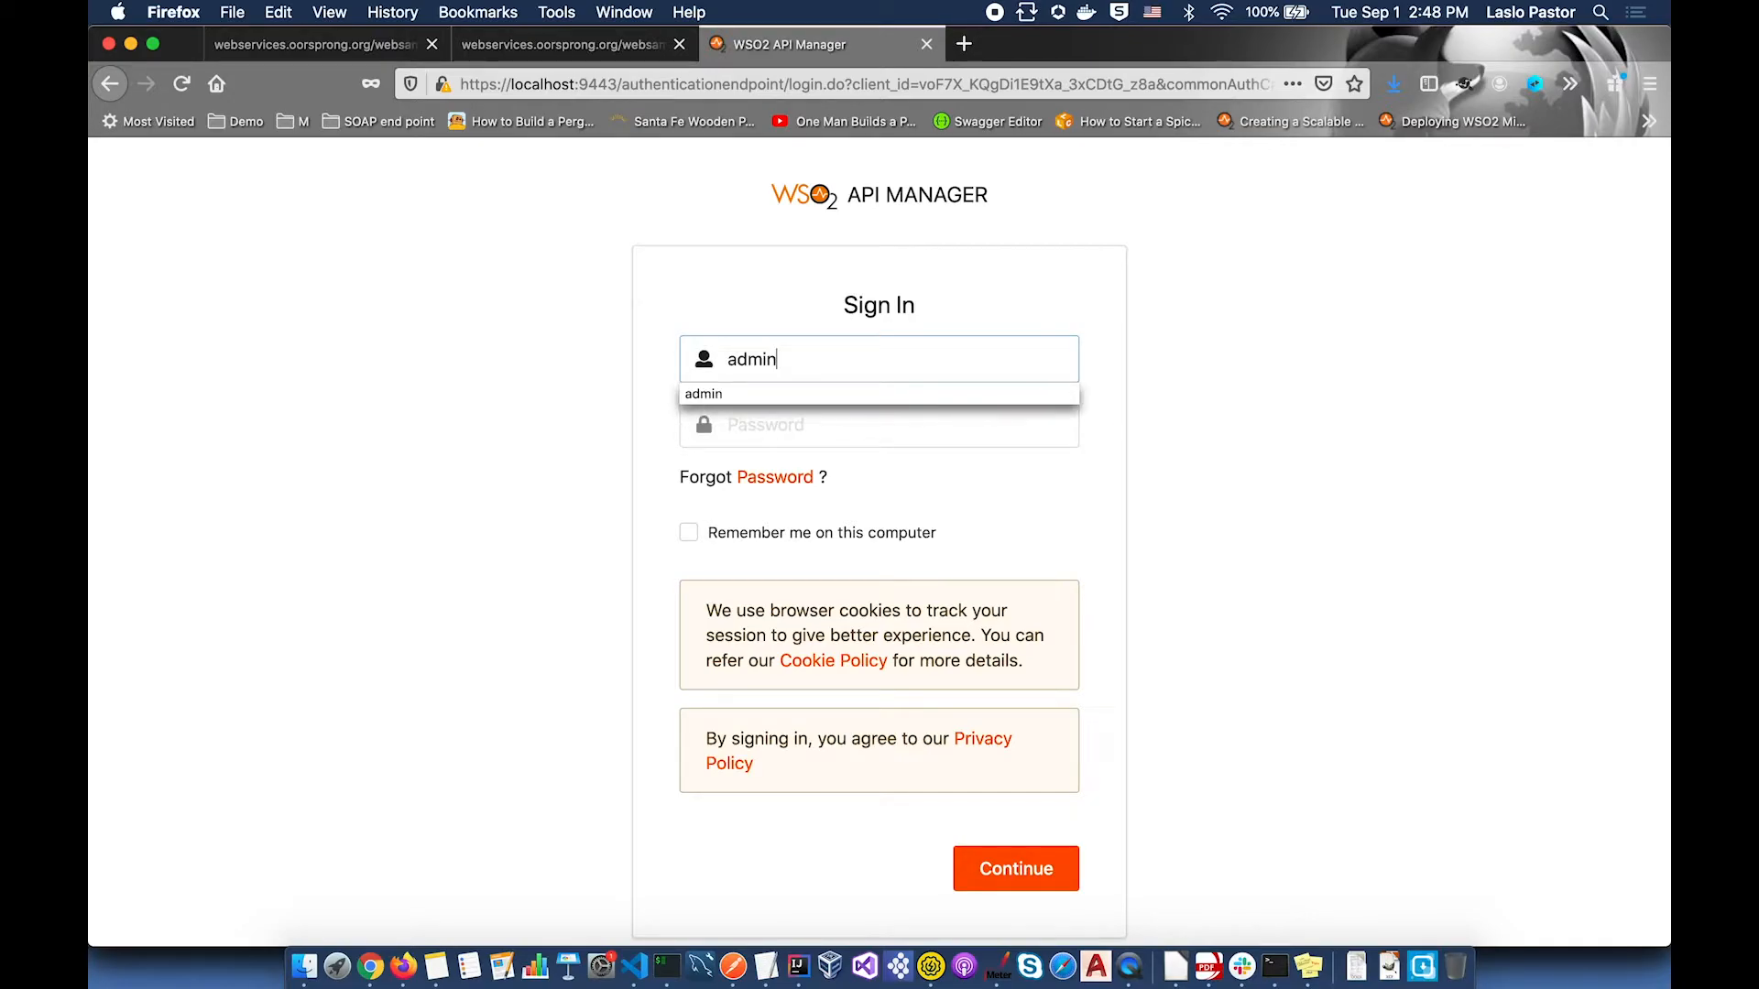
{"action": "key", "text": "Tab"}
{"action": "type", "text": "admin"}
{"action": "key", "text": "Return"}
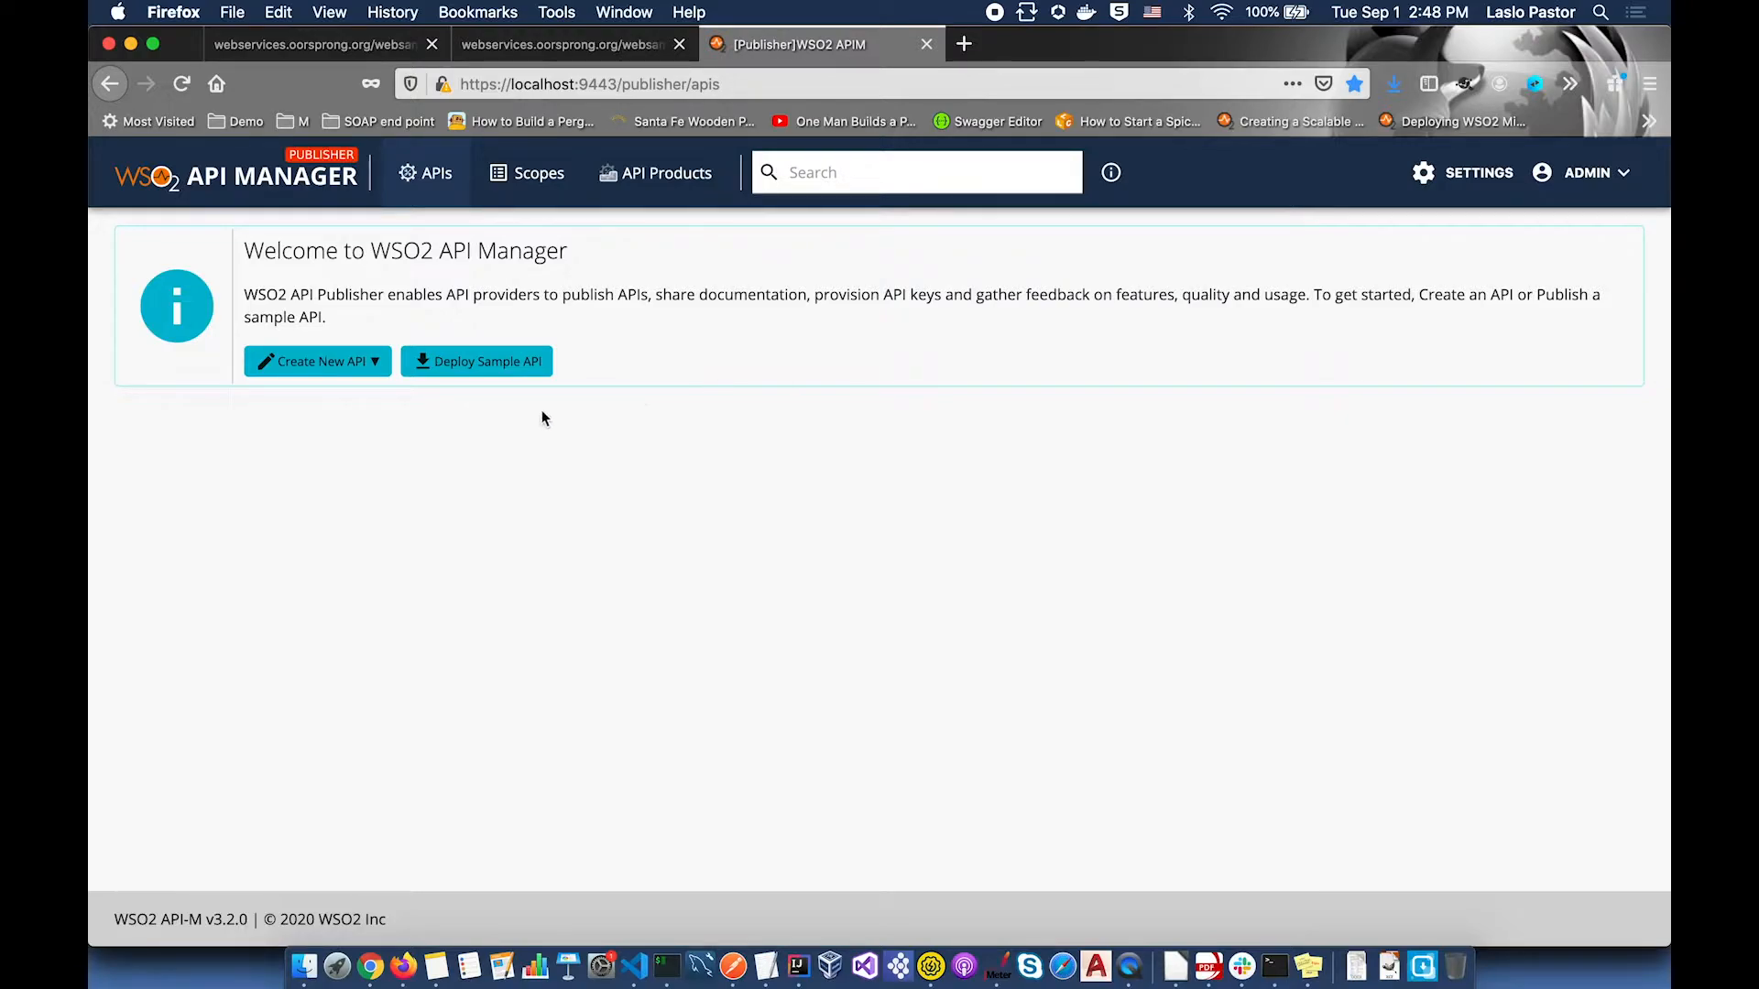
{"action": "left_click", "coordinate": [373, 365]}
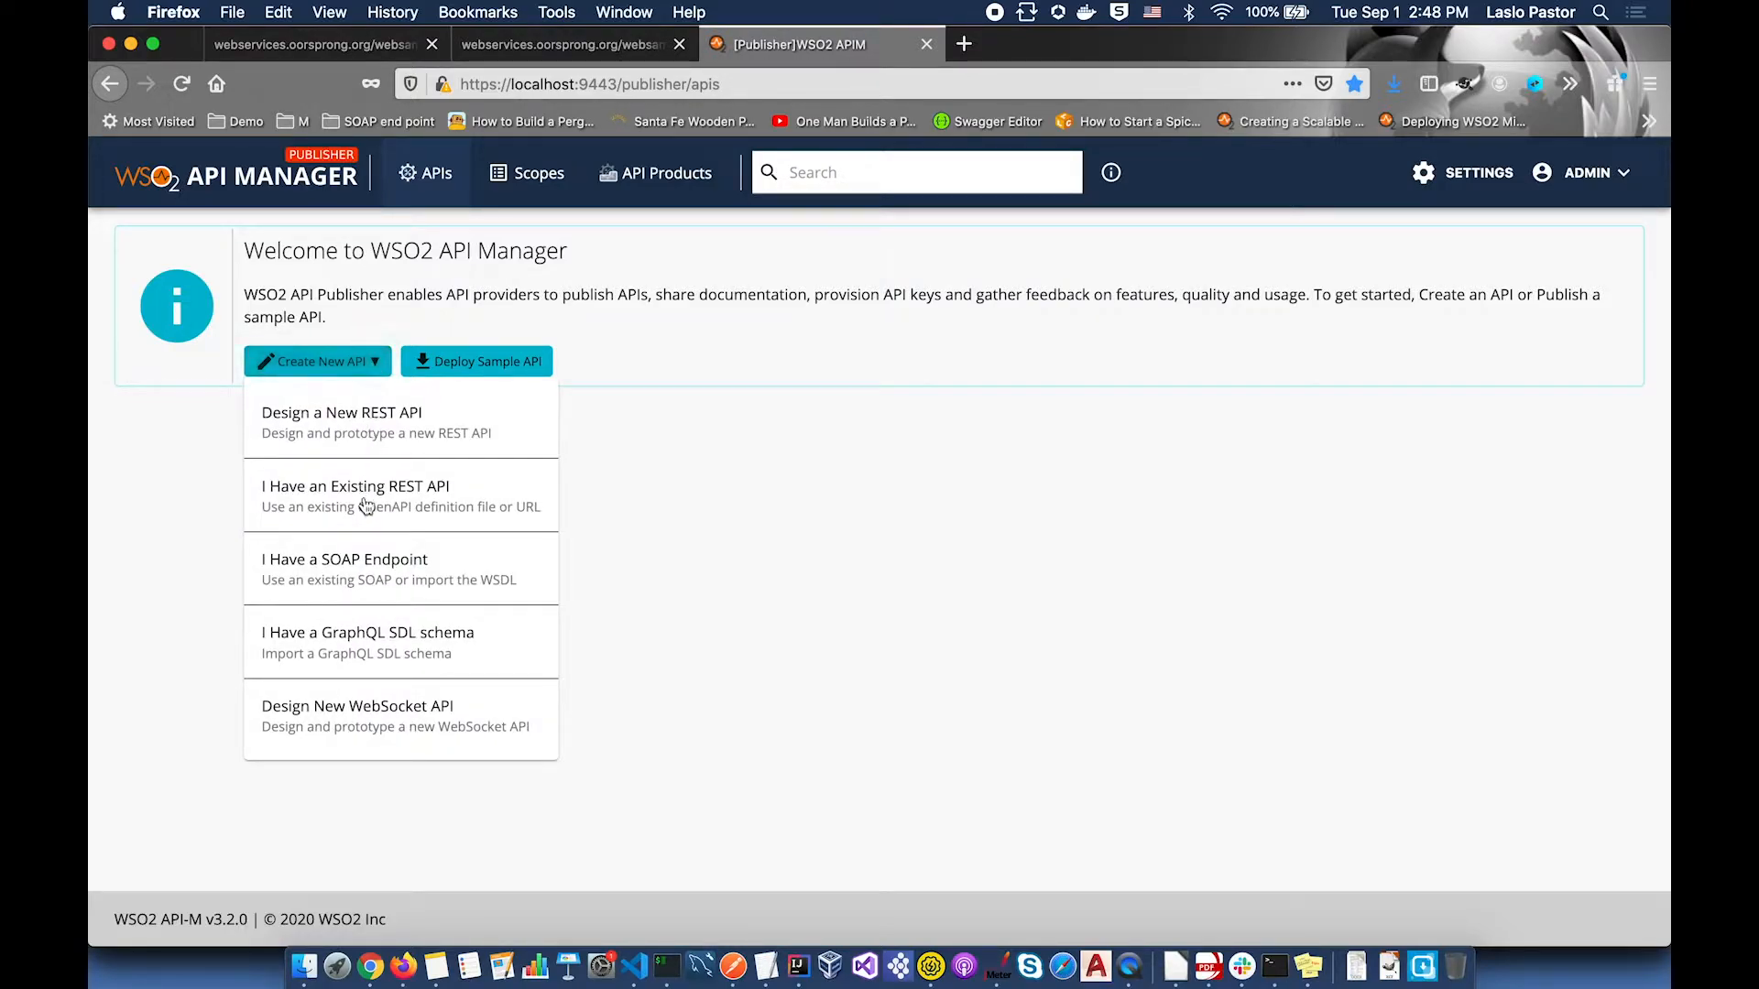
Step: Start a SOAP-endpoint API from the pasted CountryInfoService WSDL URL and validate it
{"action": "left_click", "coordinate": [370, 565]}
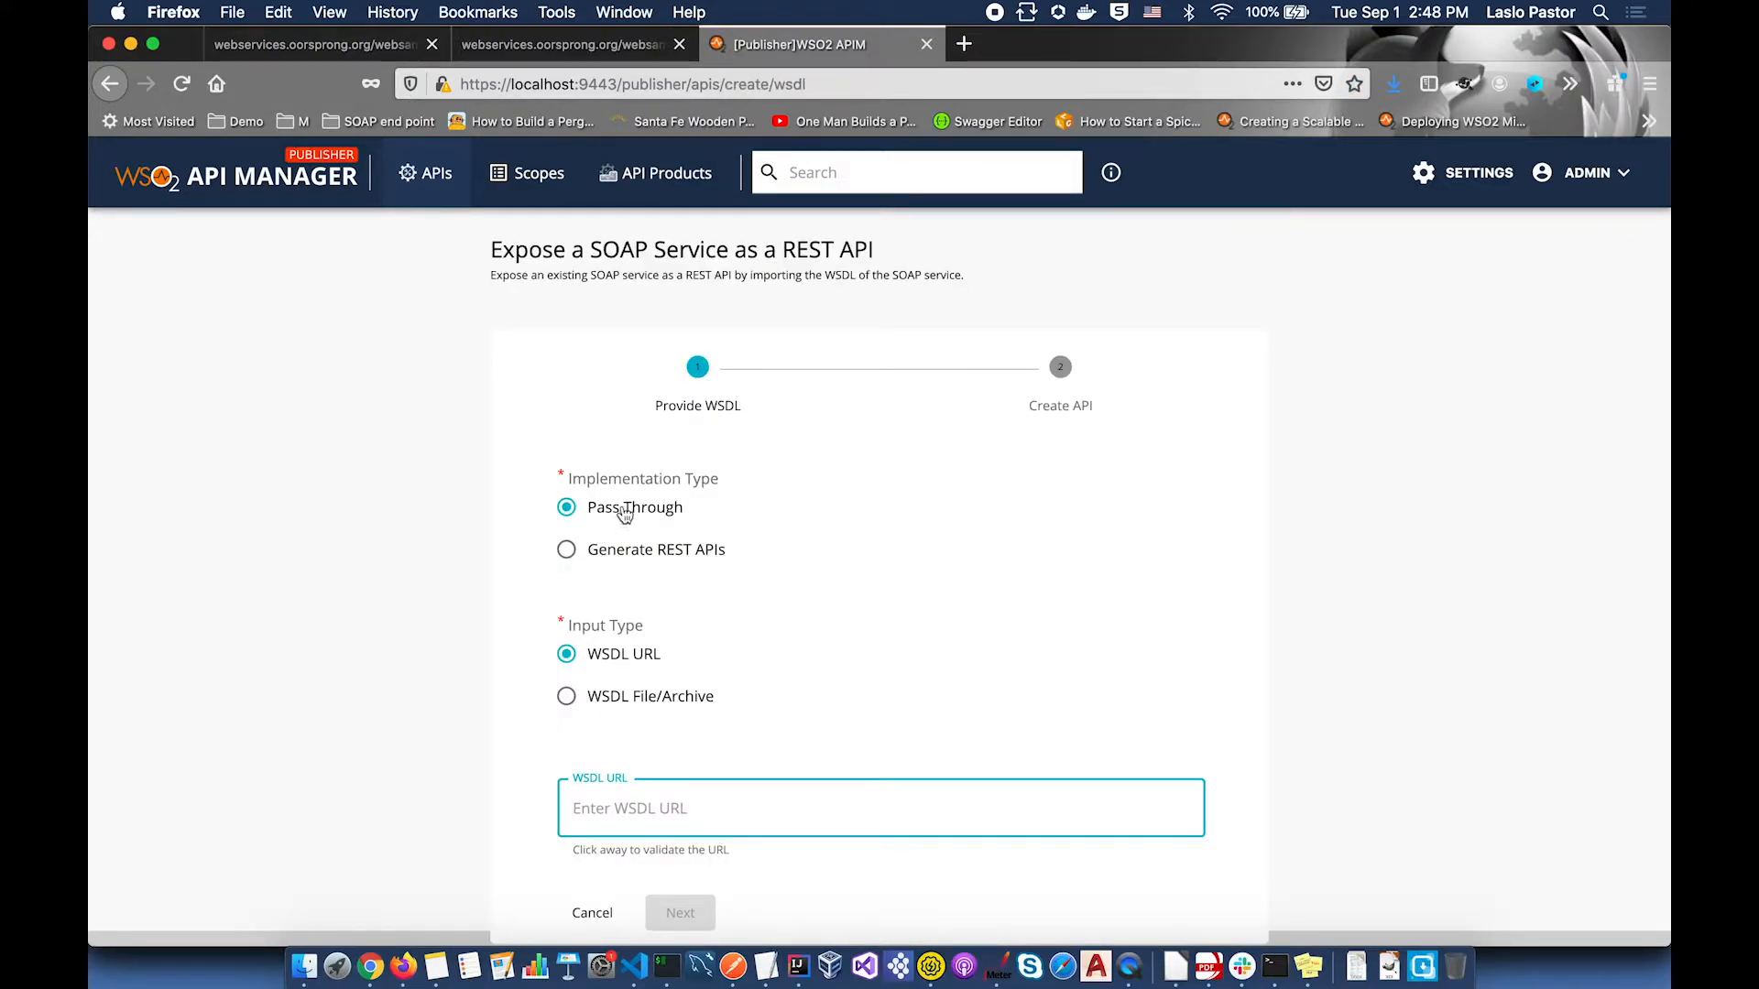
{"action": "scroll", "coordinate": [599, 511], "scroll_direction": "down", "scroll_amount": 1}
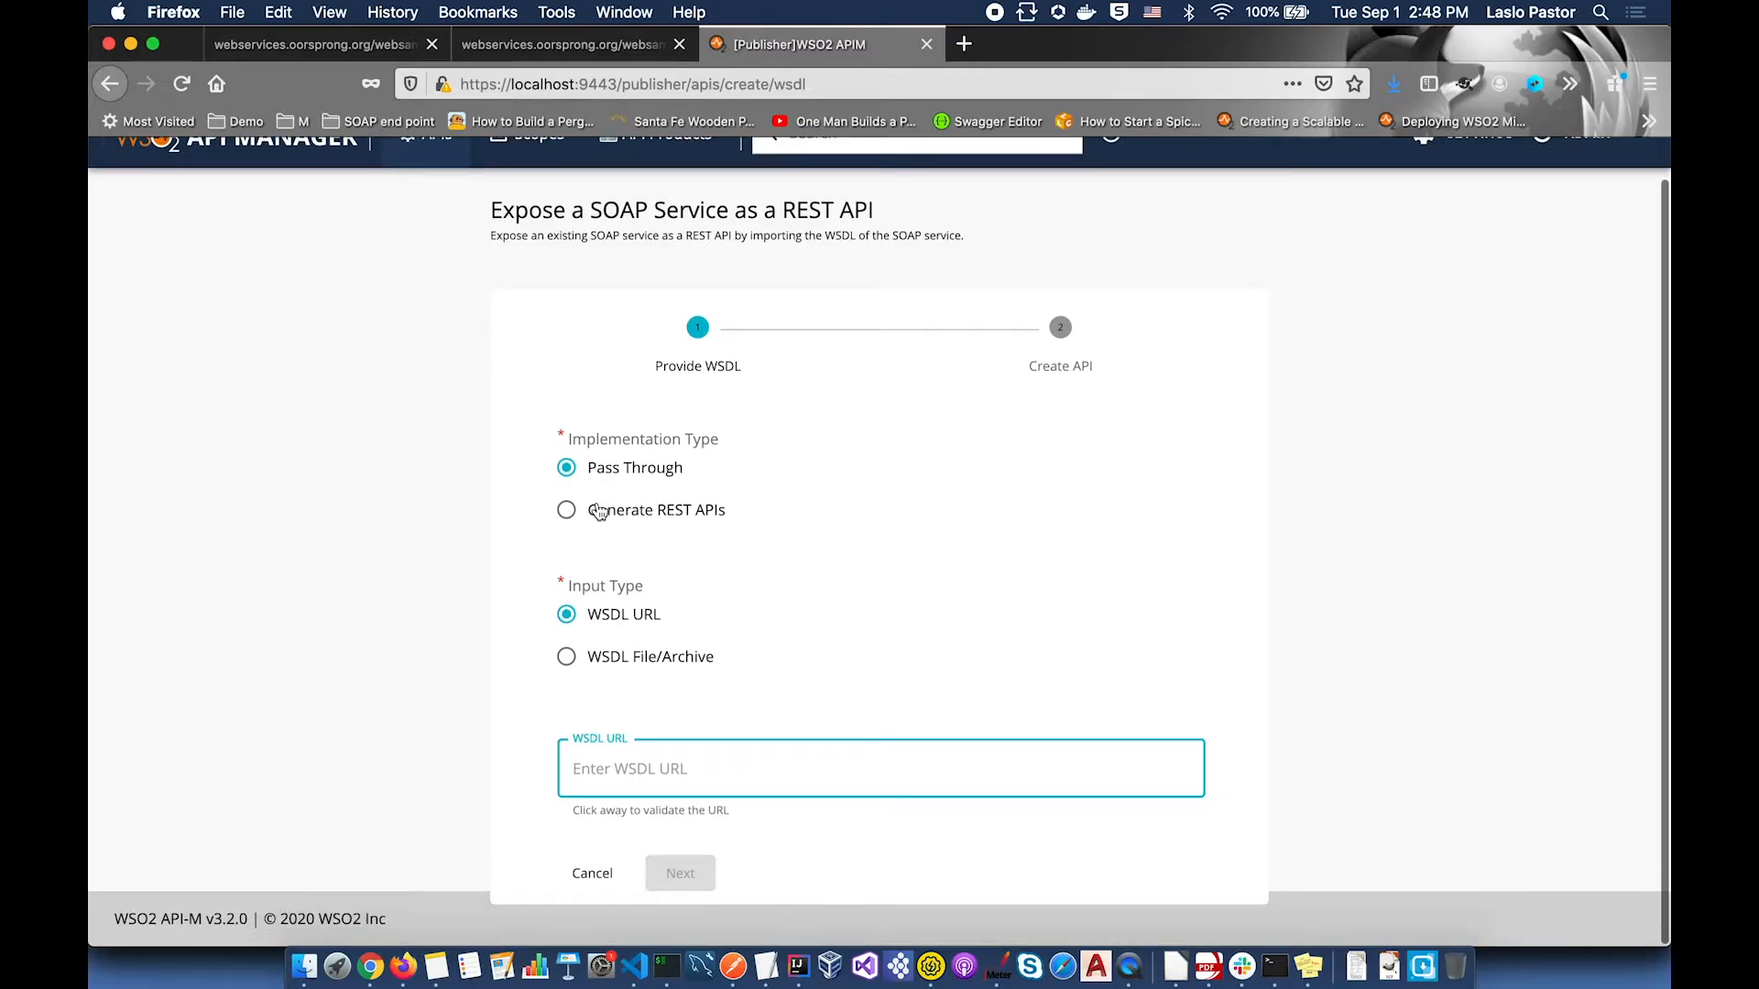
{"action": "left_click", "coordinate": [599, 772]}
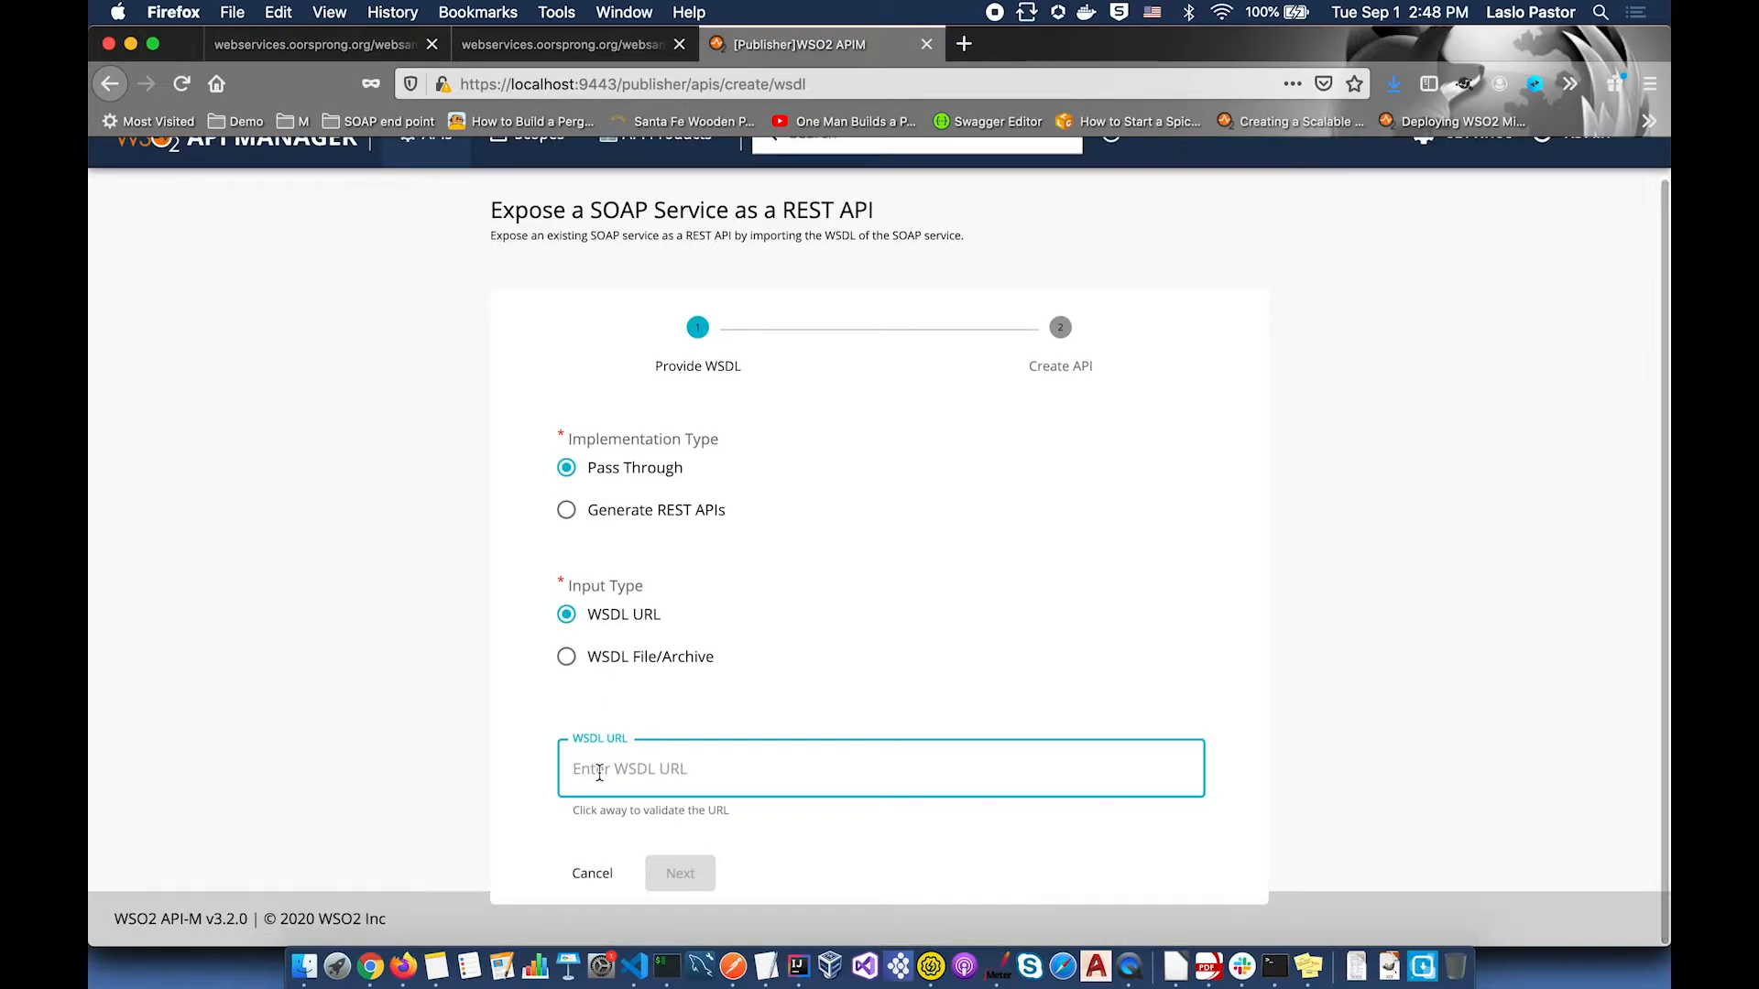
{"action": "key", "text": "super+v"}
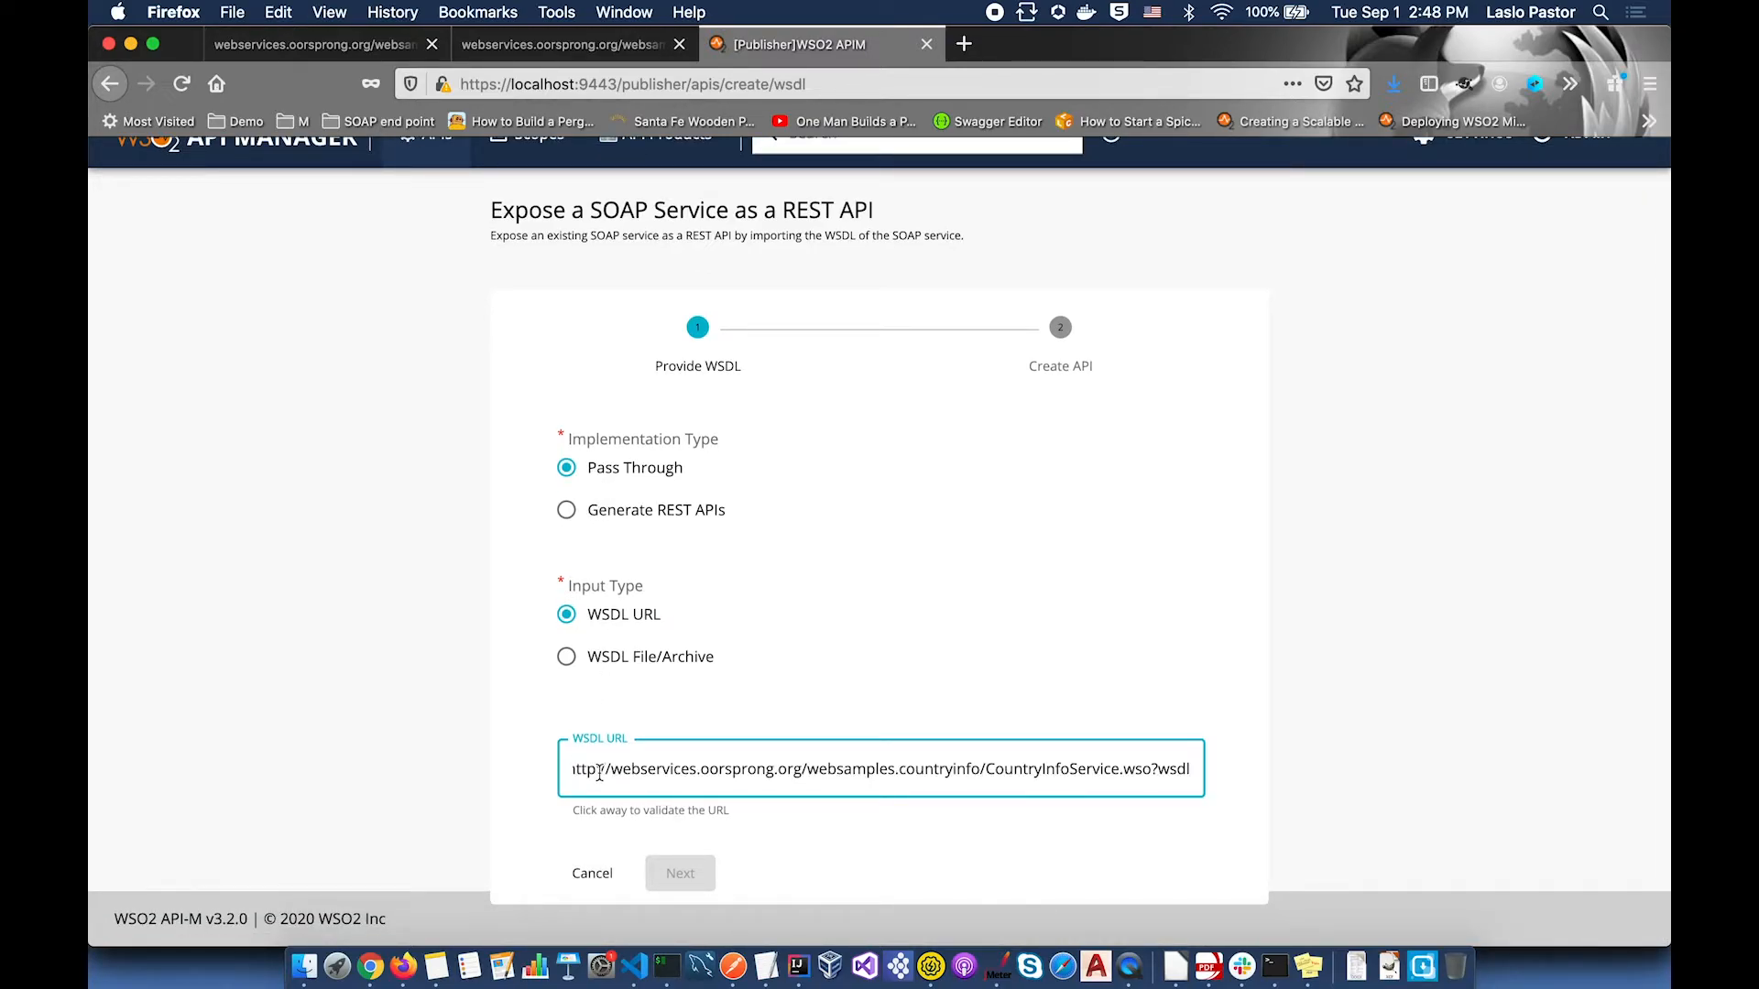
{"action": "left_click", "coordinate": [780, 830]}
{"action": "left_click", "coordinate": [696, 872]}
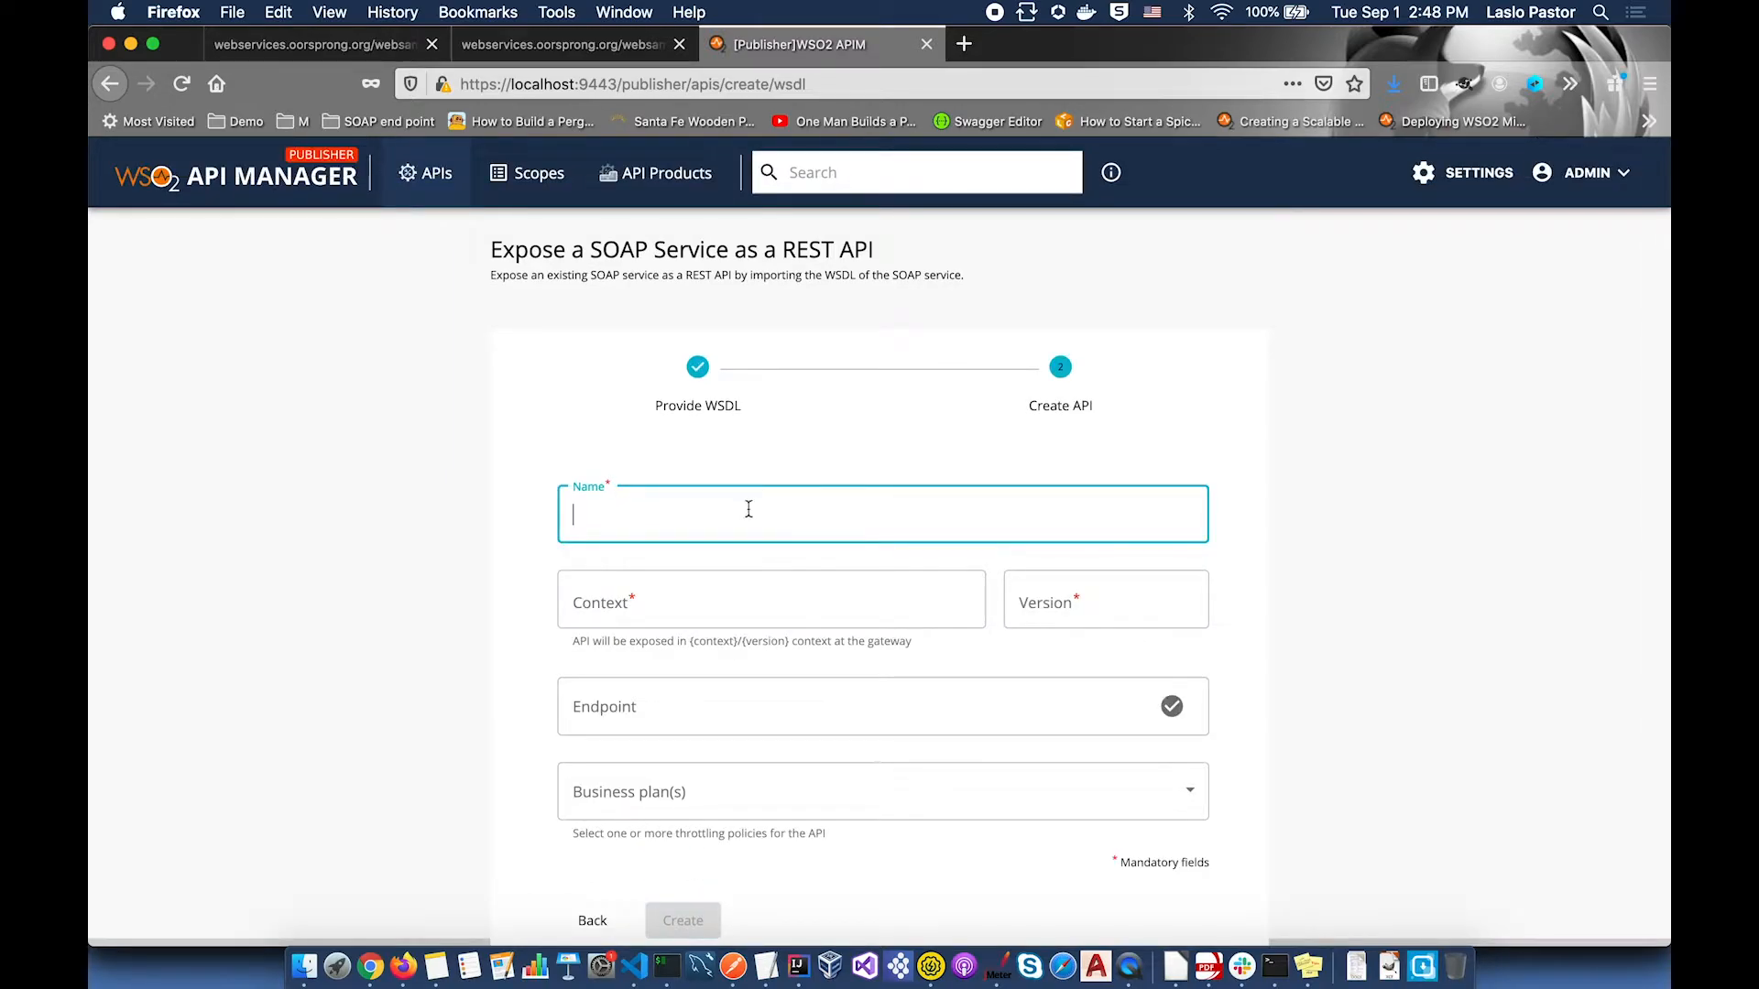
Step: Name the API SOAP_Country_Info with context s_country, version 0.0.1 and the pasted service endpoint
{"action": "type", "text": "SOAP_Country_Info"}
{"action": "left_click", "coordinate": [682, 605]}
{"action": "type", "text": "s_country"}
{"action": "key", "text": "Tab"}
{"action": "type", "text": "0.0.1"}
{"action": "left_click", "coordinate": [1060, 699]}
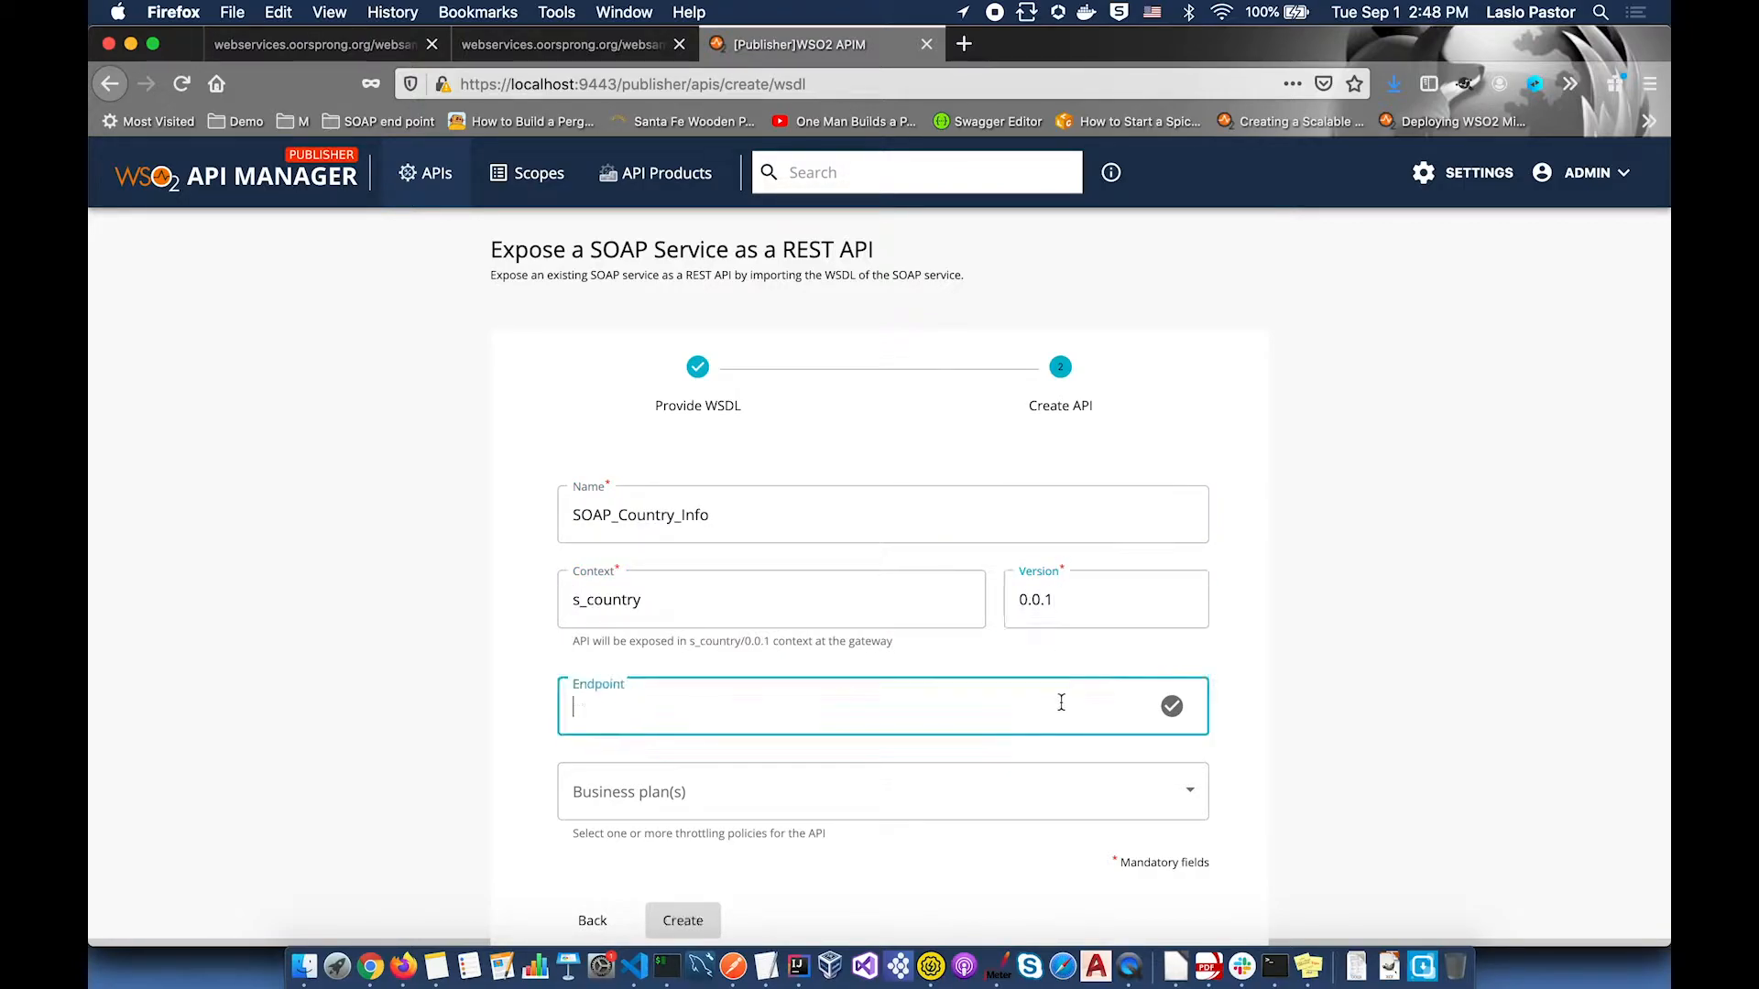
{"action": "type", "text": "http://webservices.oorsprong.org/websamples.countryinfo/CountryInfoService.wso"}
Step: Choose the Unlimited business plan, then create and publish SOAP_Country_Info
{"action": "scroll", "coordinate": [1081, 810], "scroll_direction": "down", "scroll_amount": 1}
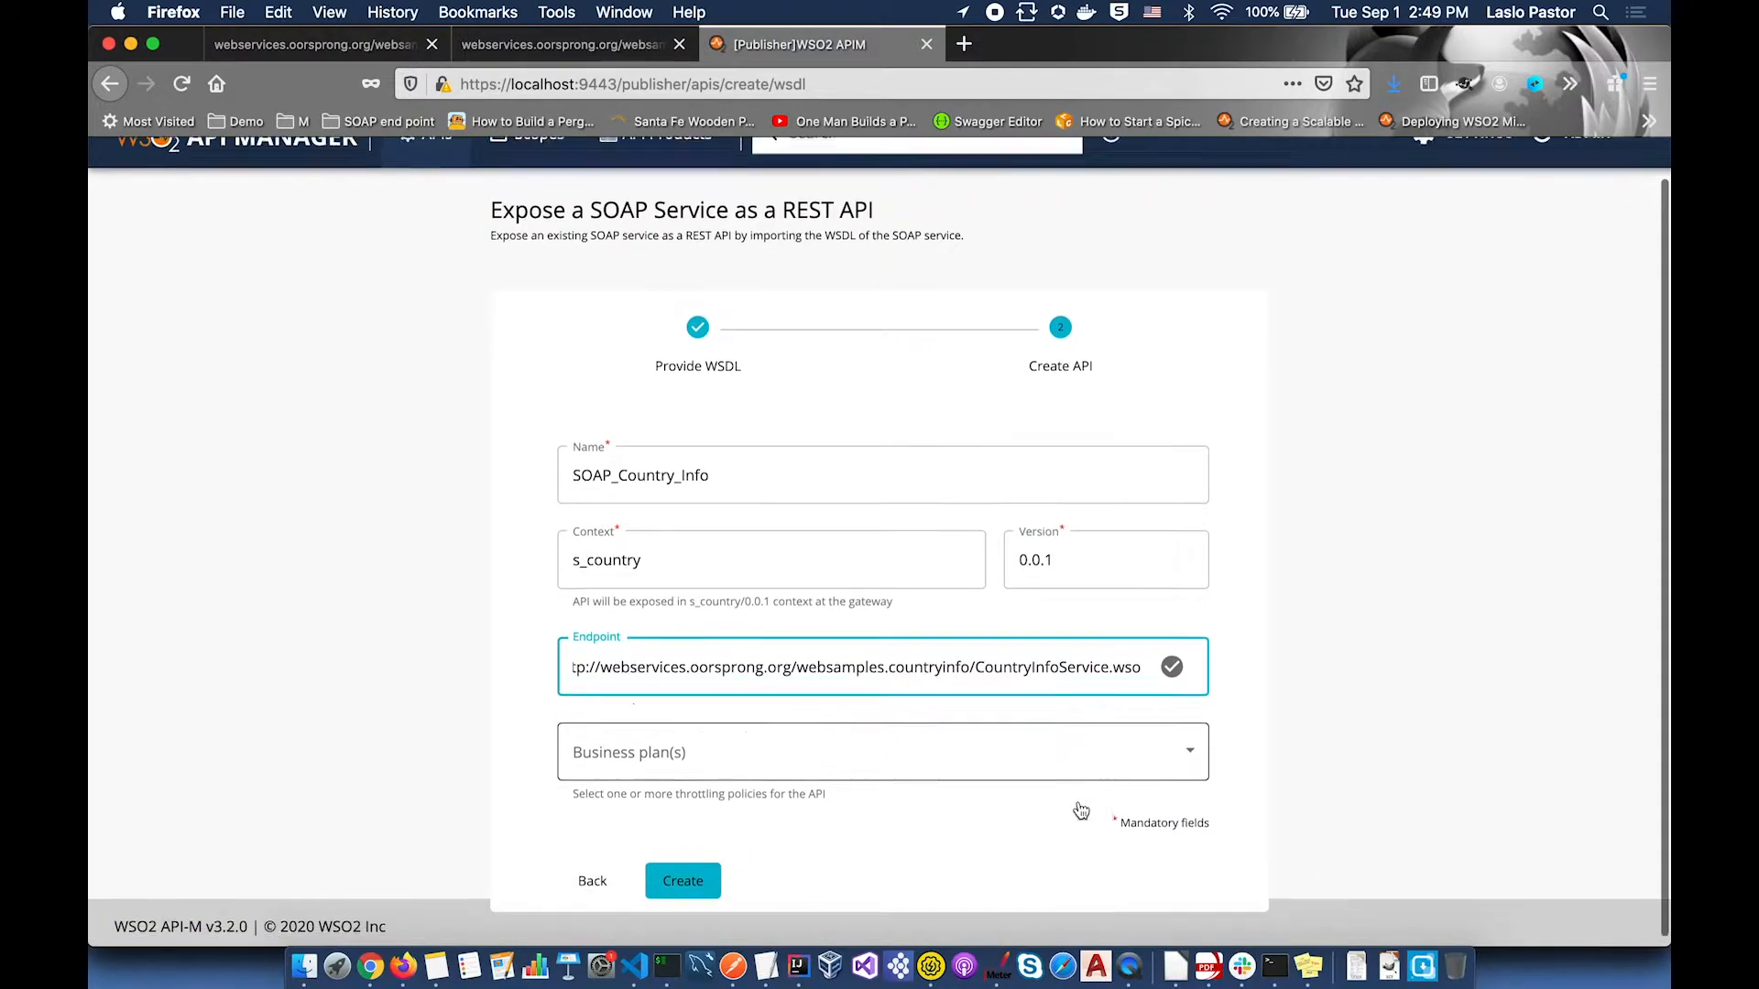
{"action": "left_click", "coordinate": [1190, 751]}
{"action": "left_click", "coordinate": [580, 893]}
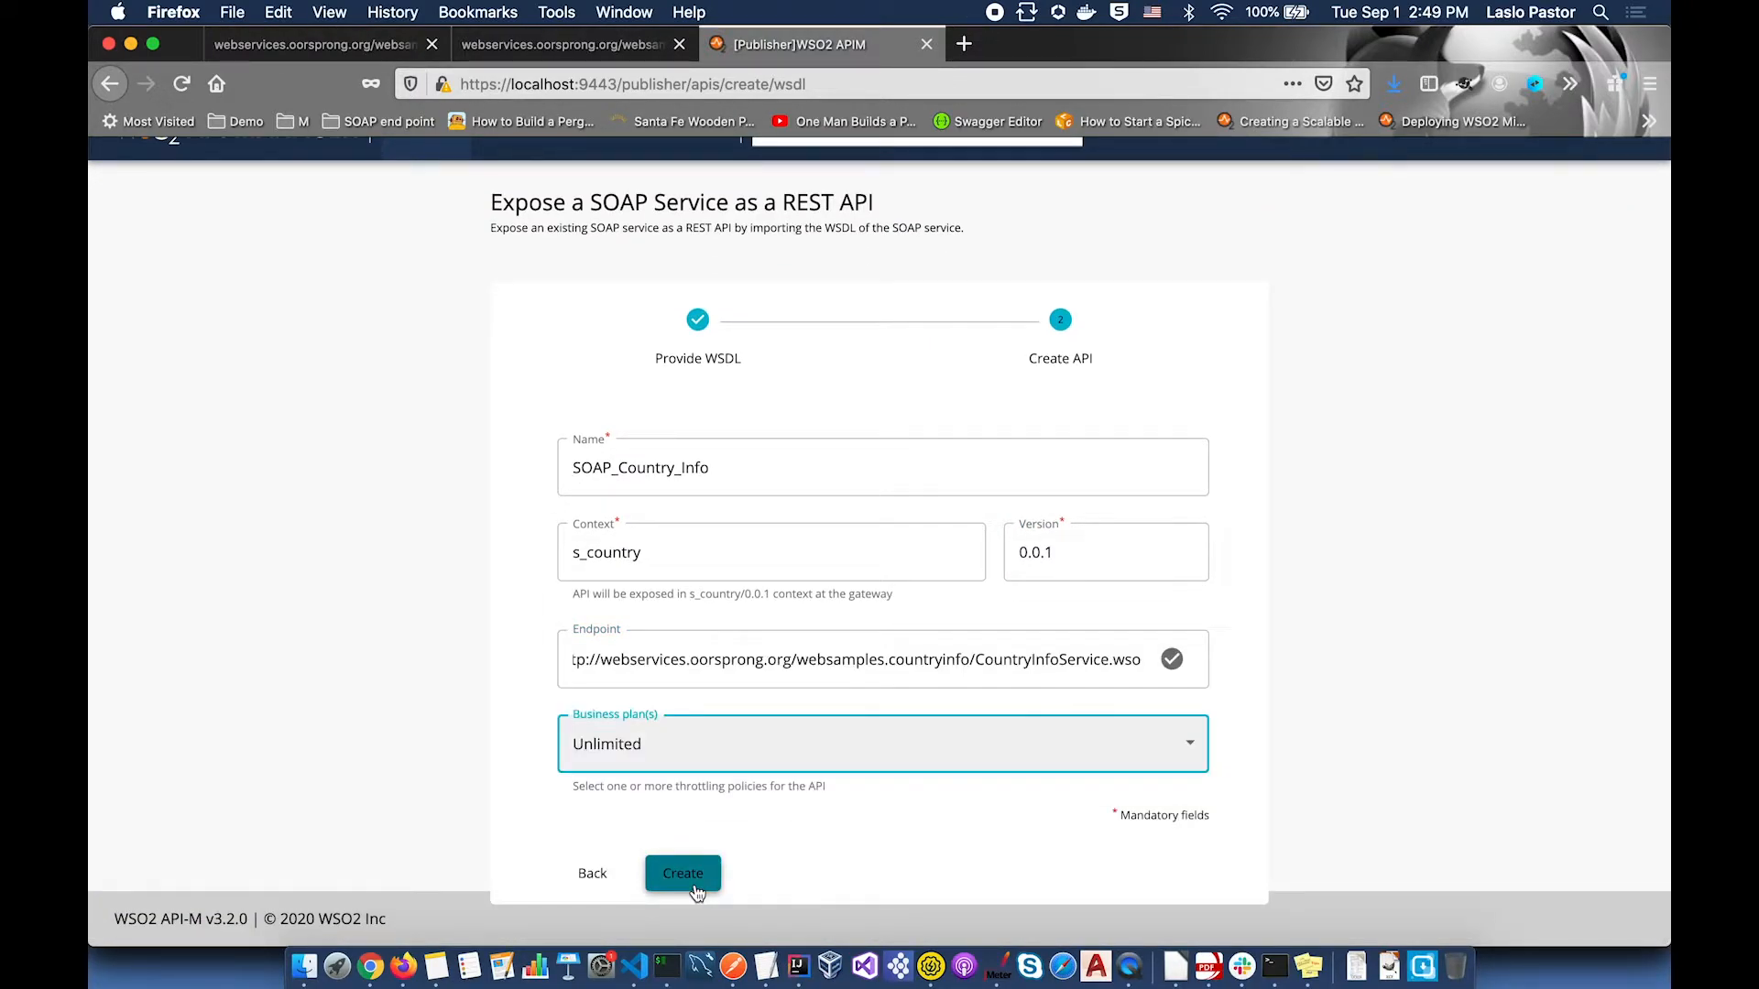
{"action": "left_click", "coordinate": [694, 888]}
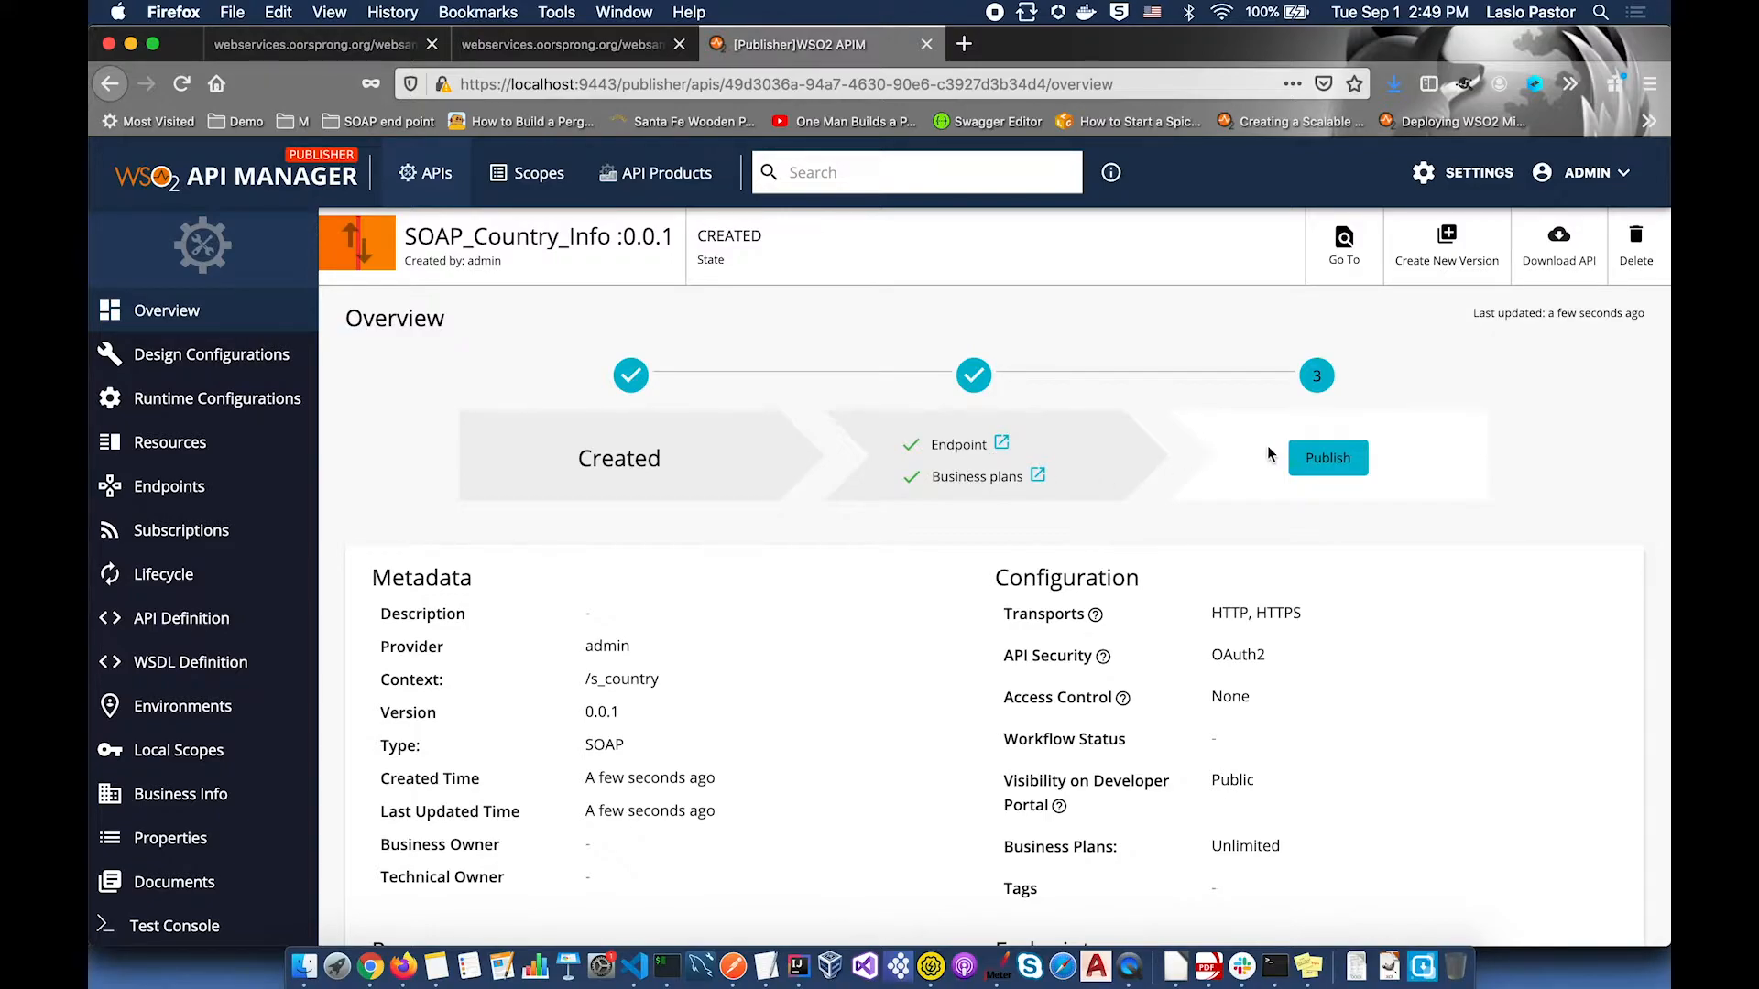
{"action": "left_click", "coordinate": [1327, 458]}
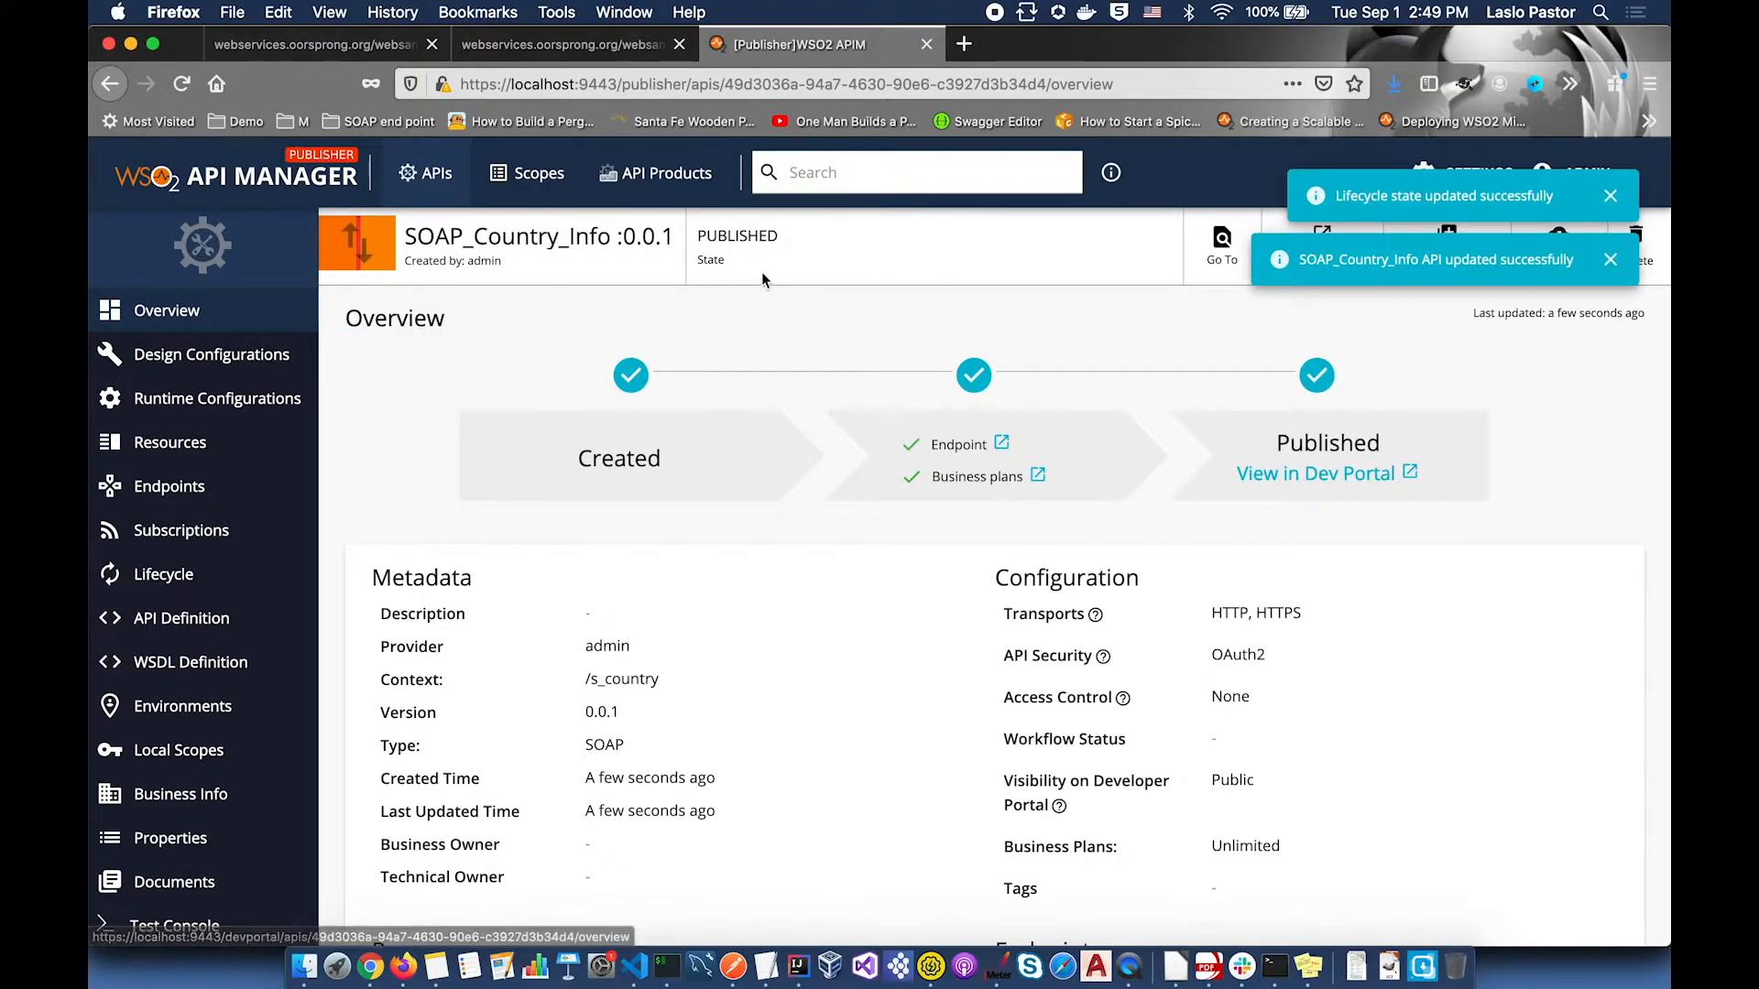
{"action": "left_click", "coordinate": [427, 178]}
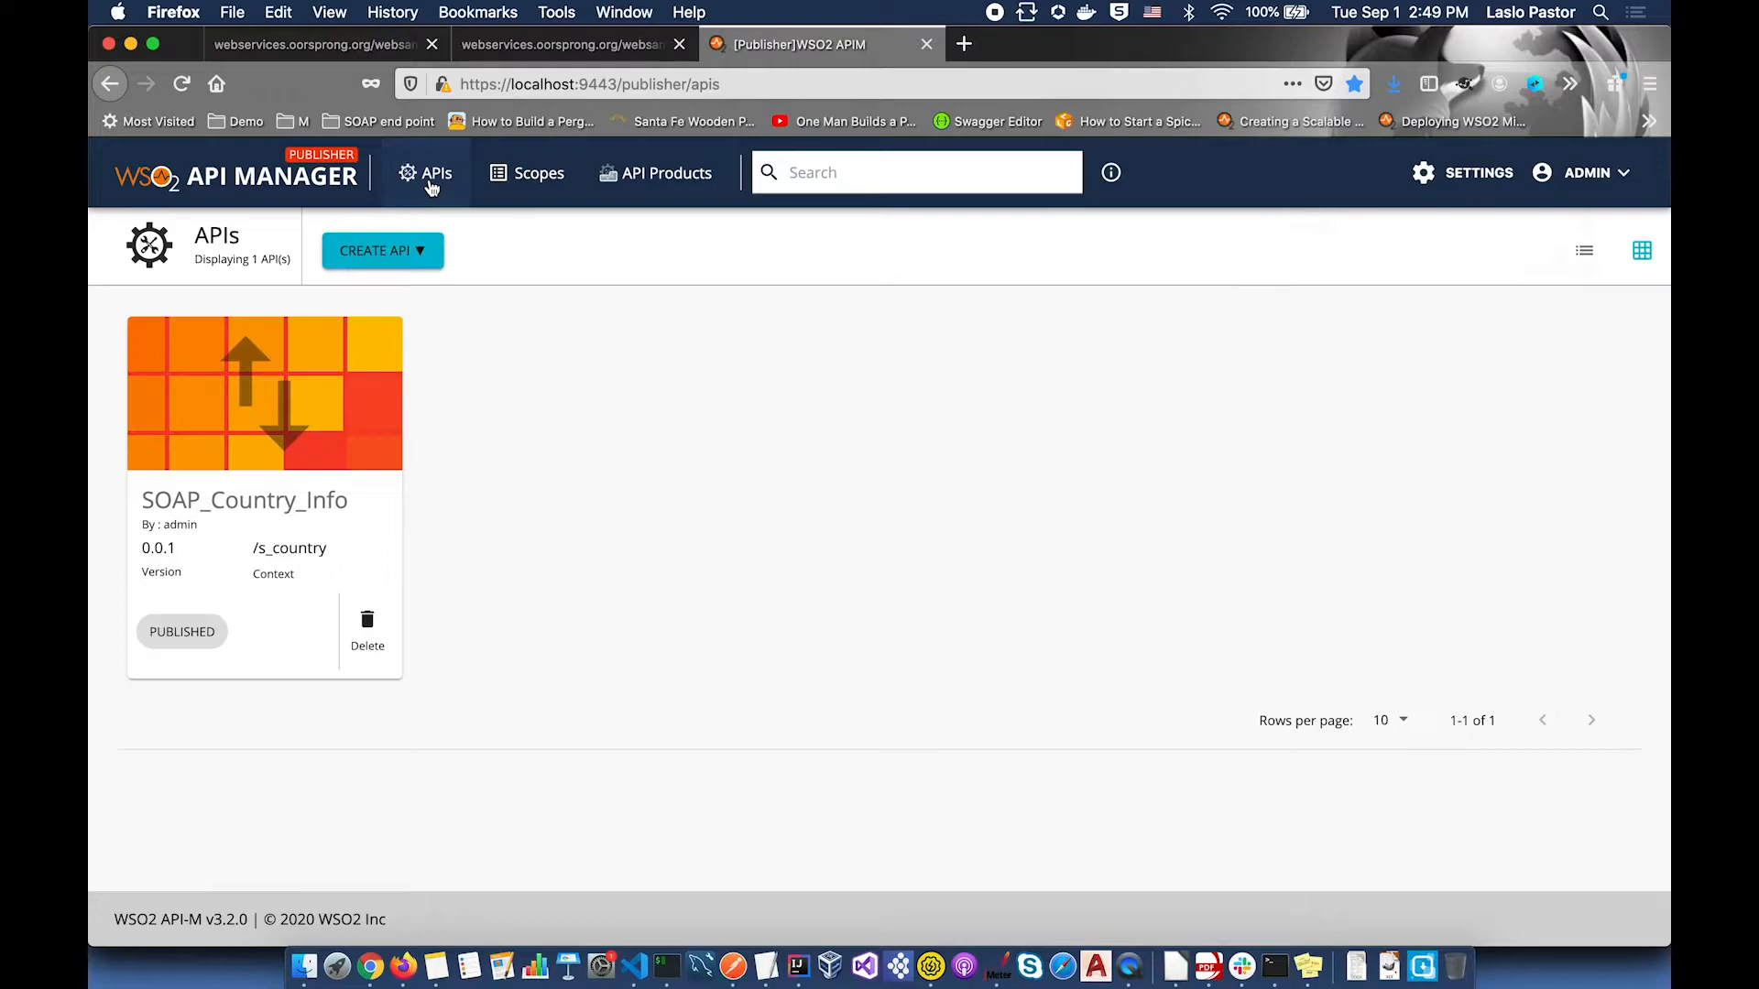
Step: Start a new API that generates REST resources from the pasted CountryInfoService WSDL
{"action": "left_click", "coordinate": [399, 254]}
{"action": "left_click", "coordinate": [430, 471]}
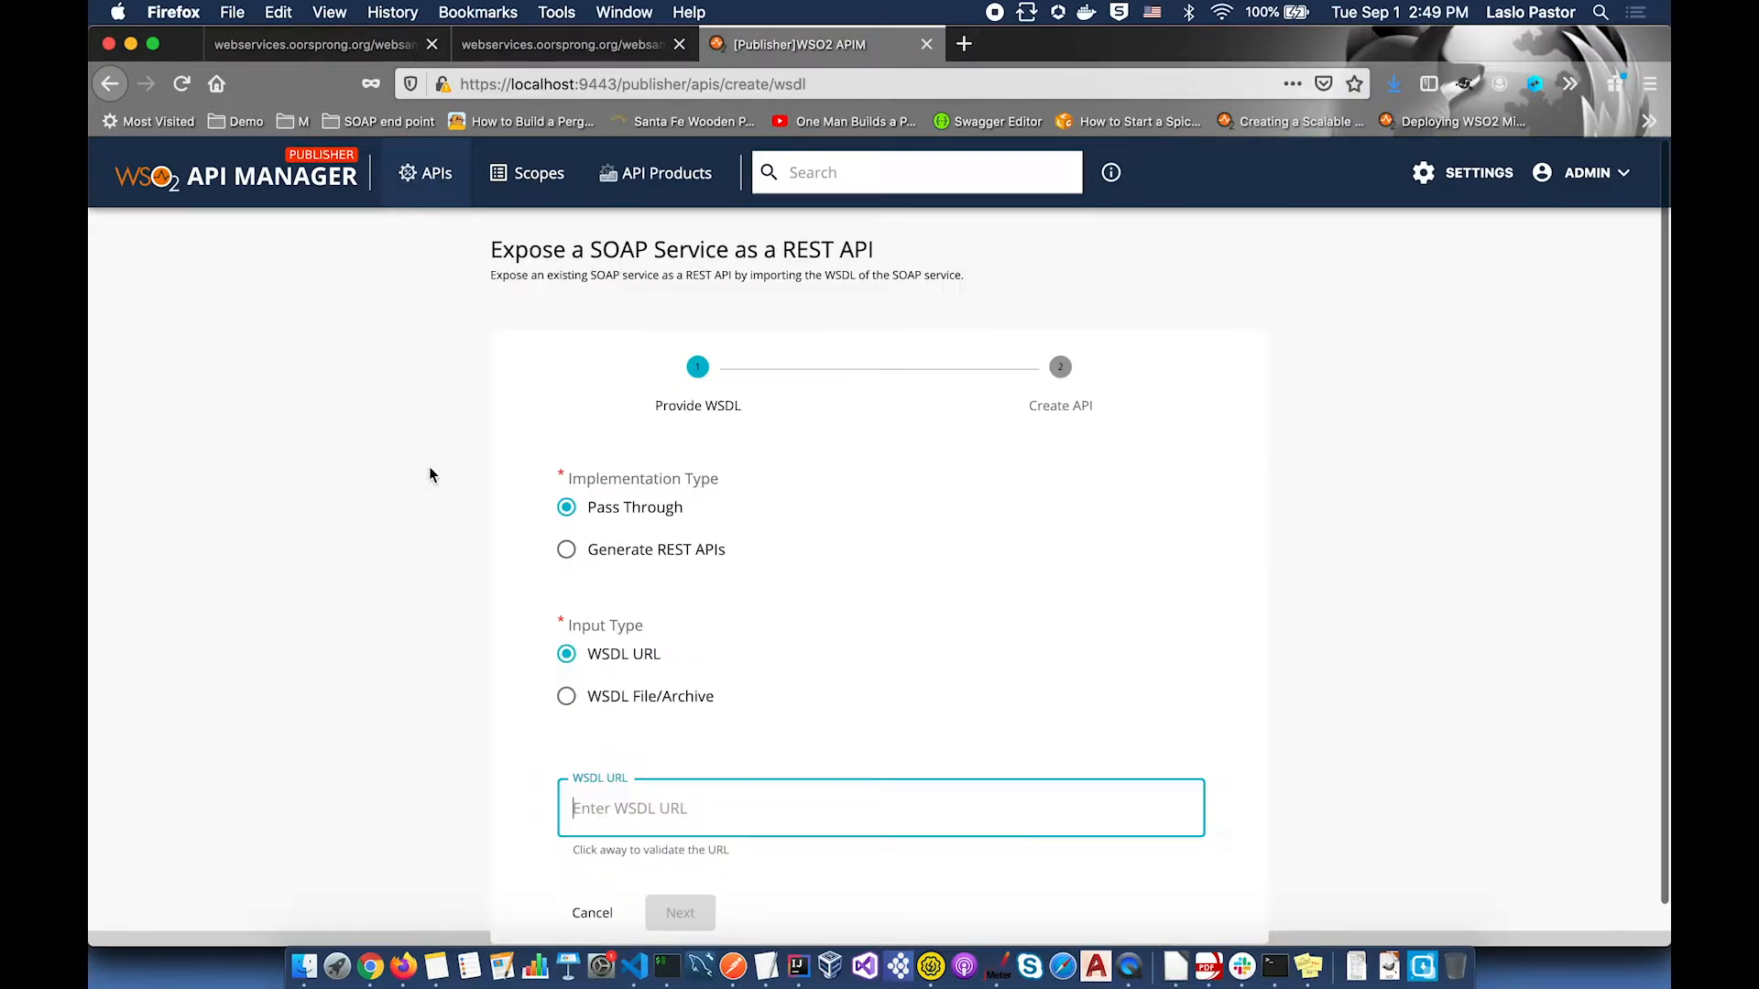
{"action": "left_click", "coordinate": [567, 550]}
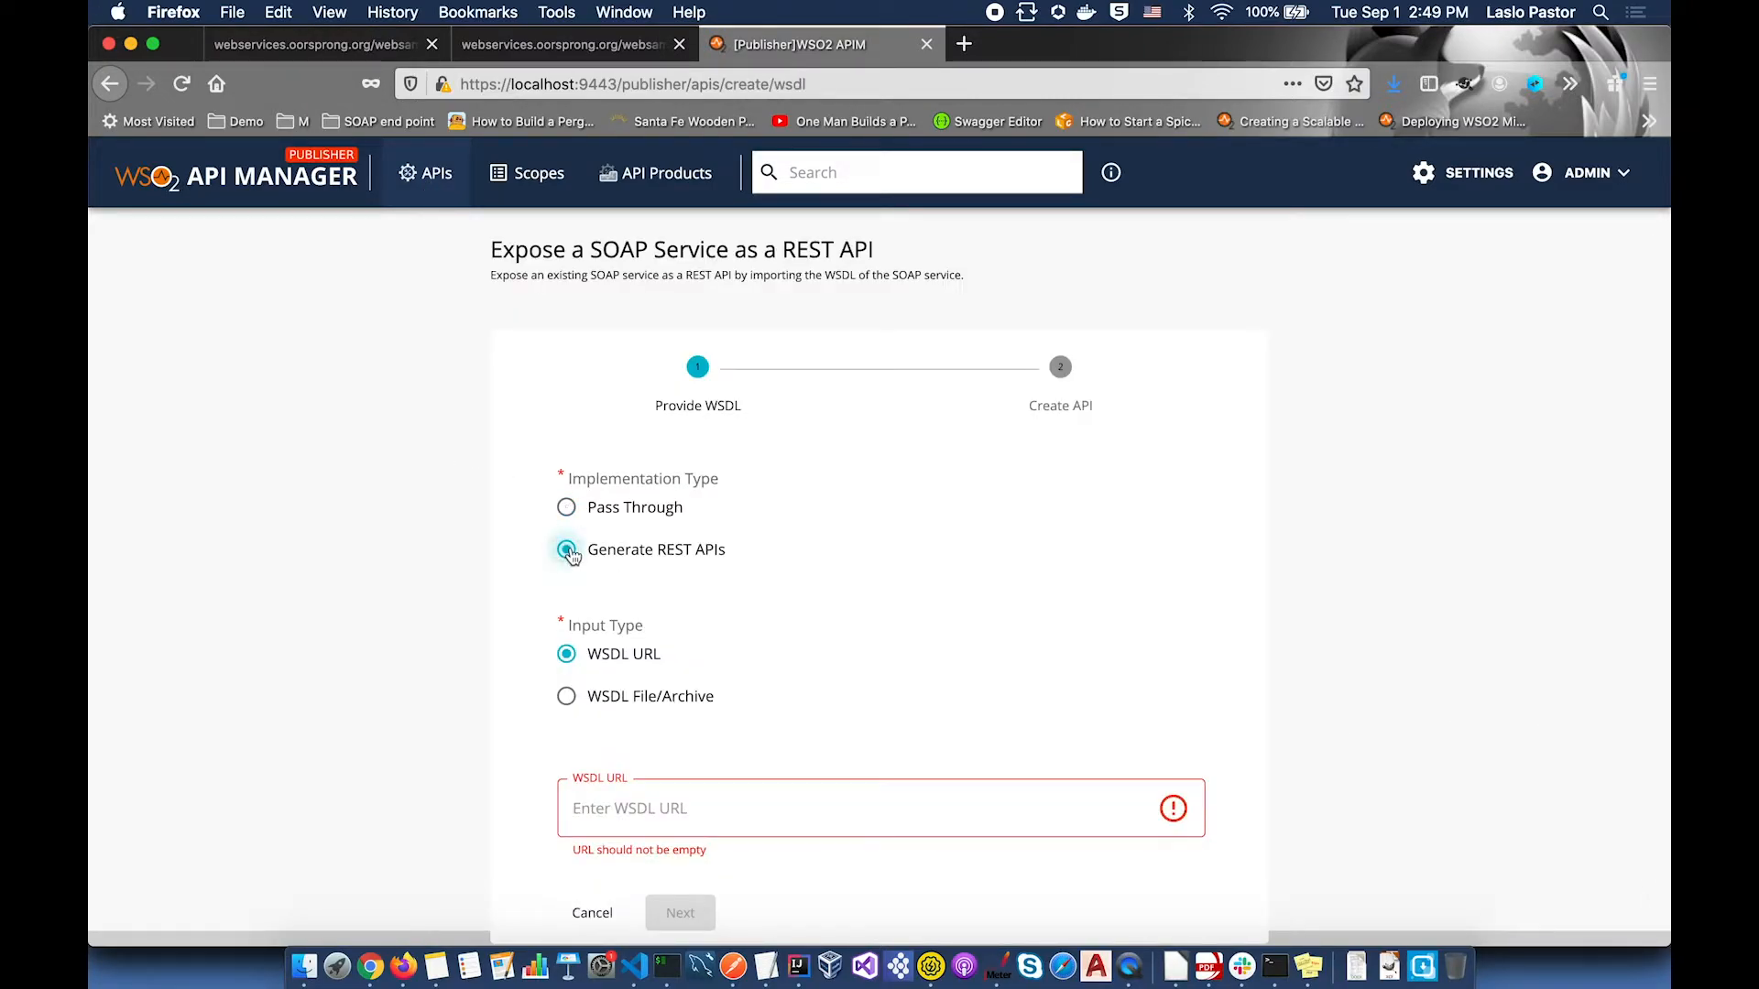
{"action": "left_click", "coordinate": [708, 810]}
{"action": "type", "text": "http://webservices.oorsprong.org/websamples.countryinfo/CountryInfoService.wso?wsdl"}
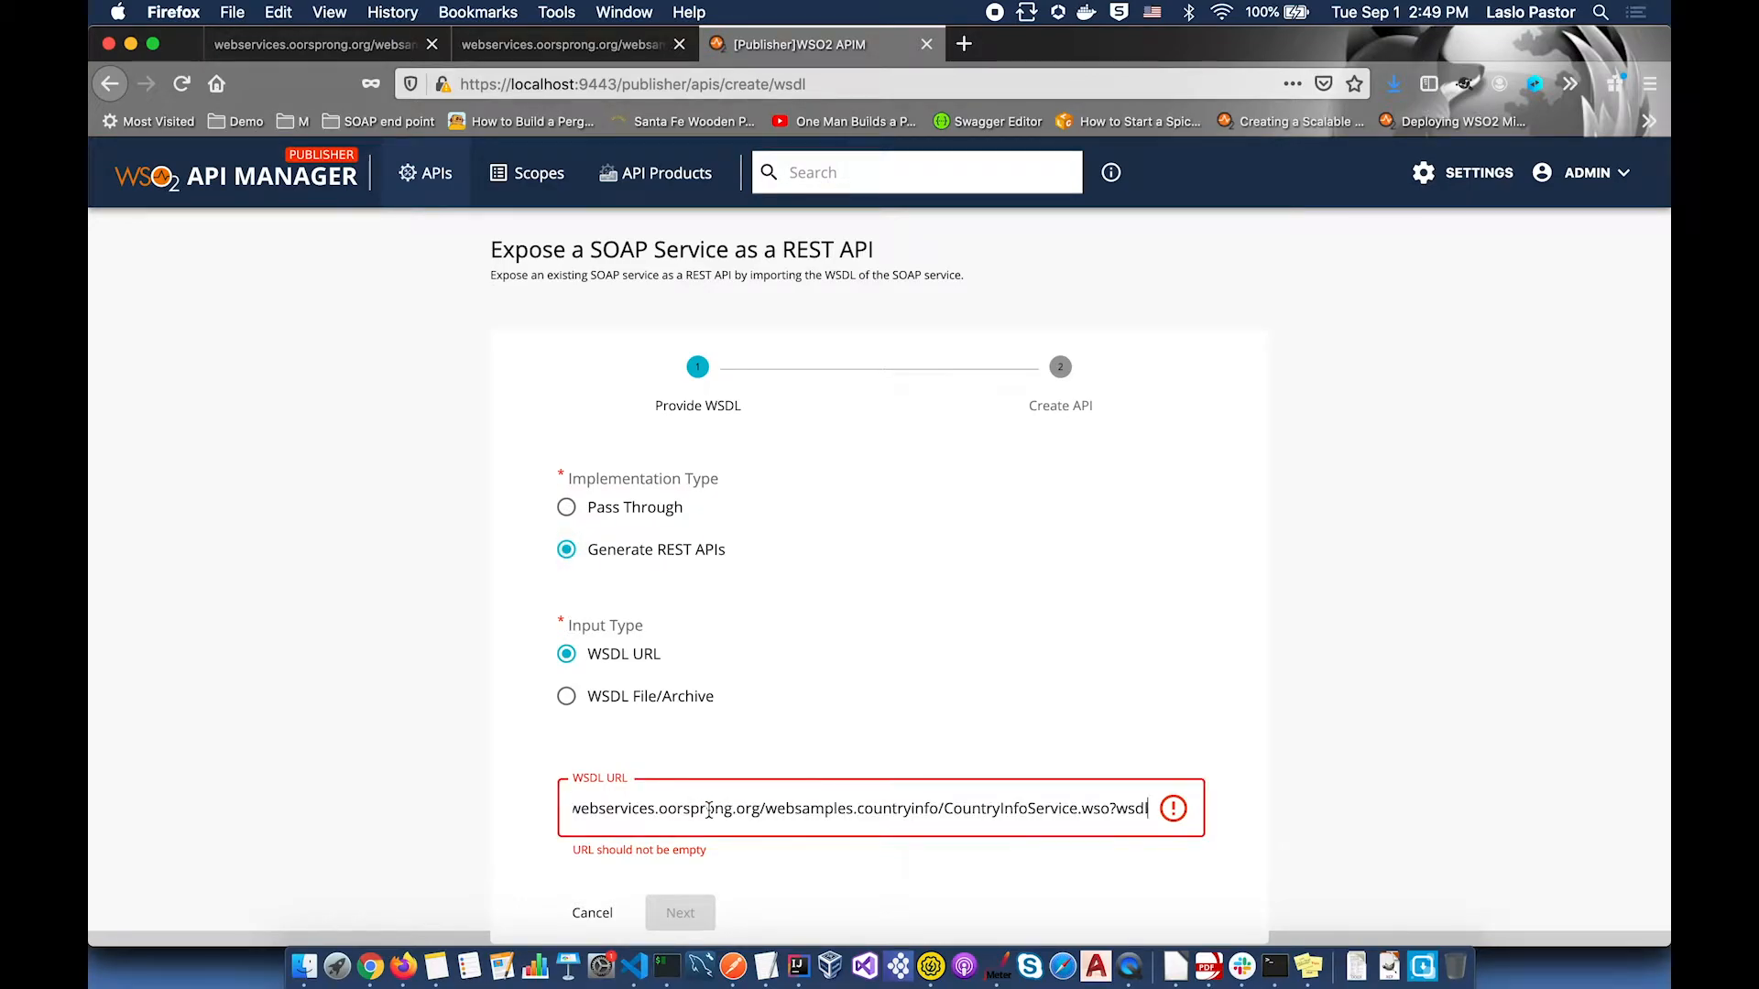
{"action": "scroll", "coordinate": [708, 811], "scroll_direction": "down", "scroll_amount": 2}
{"action": "left_click", "coordinate": [692, 873]}
Step: Enter name REST_Country_Inof, context r_county, version 0.0.1 and the CountryInfoService endpoint URL
{"action": "type", "text": "REST_Country_Inof"}
{"action": "key", "text": "Tab"}
{"action": "type", "text": "r_cou"}
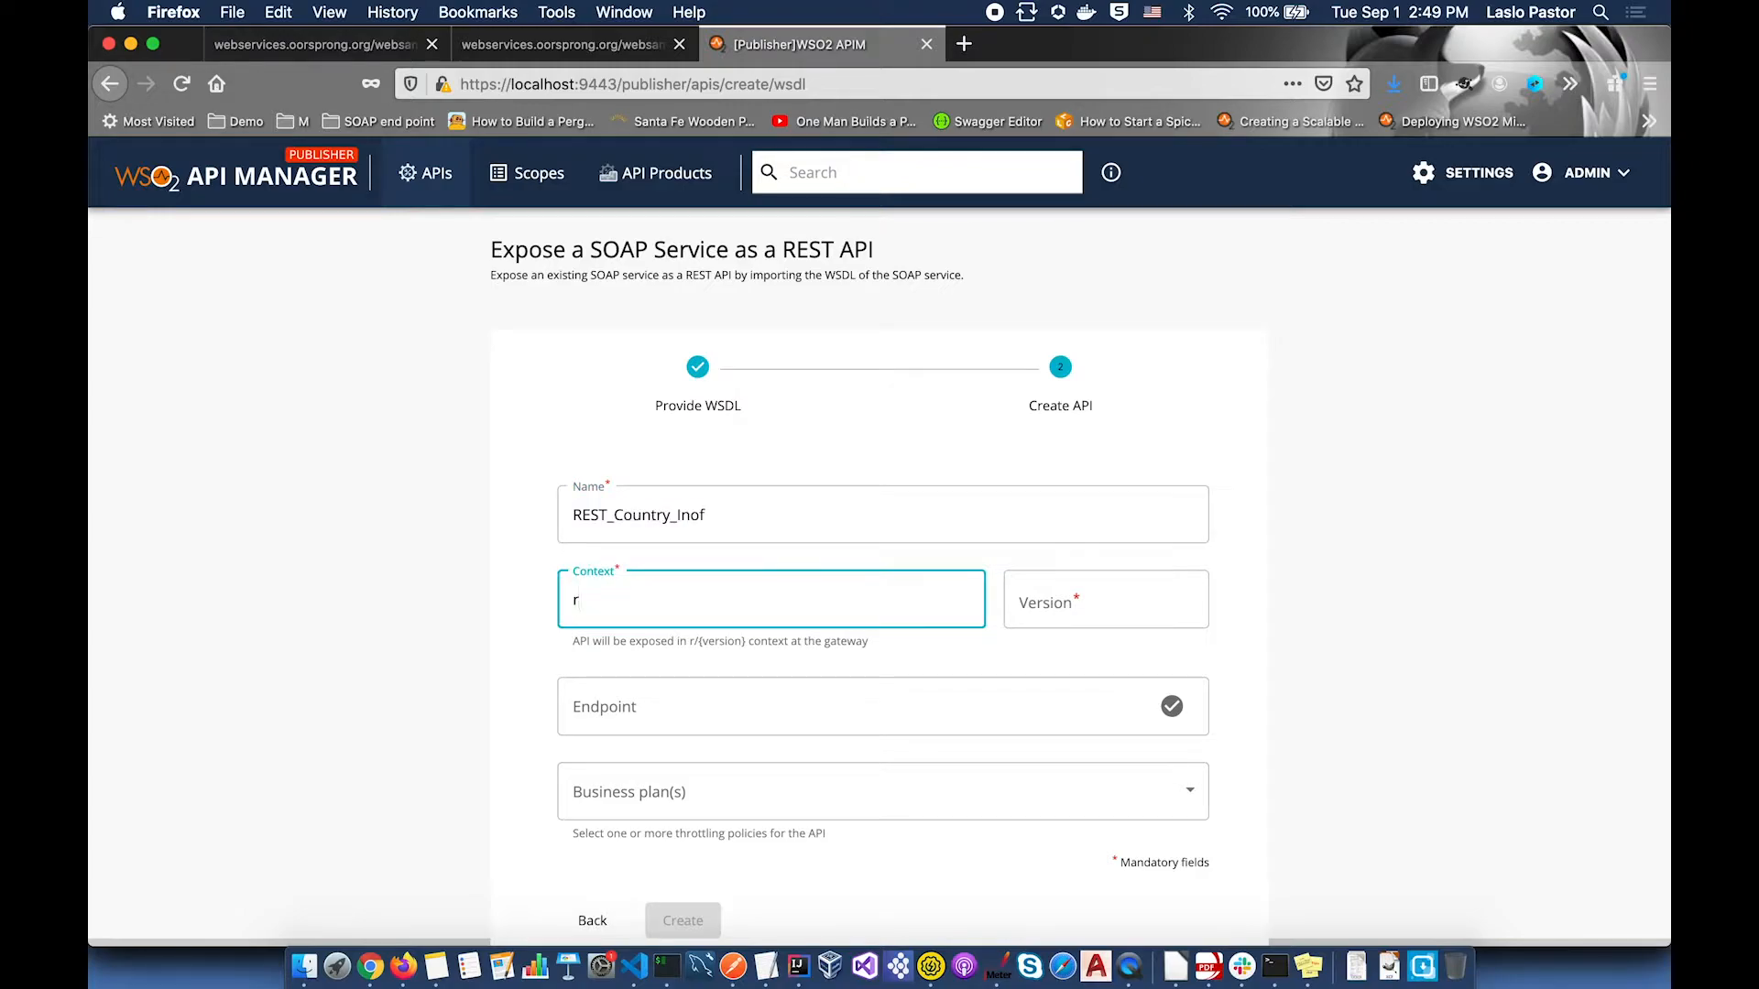
{"action": "type", "text": "nty"}
{"action": "left_click", "coordinate": [1077, 605]}
{"action": "type", "text": "0.0.1"}
{"action": "left_click", "coordinate": [891, 710]}
{"action": "type", "text": "http://webservices.oorsprong.org/websamples.countryinfo/CountryInfoService.wso?wsdl"}
{"action": "key", "text": "BackSpace"}
{"action": "key", "text": "BackSpace"}
{"action": "key", "text": "BackSpace"}
{"action": "key", "text": "BackSpace"}
{"action": "key", "text": "BackSpace"}
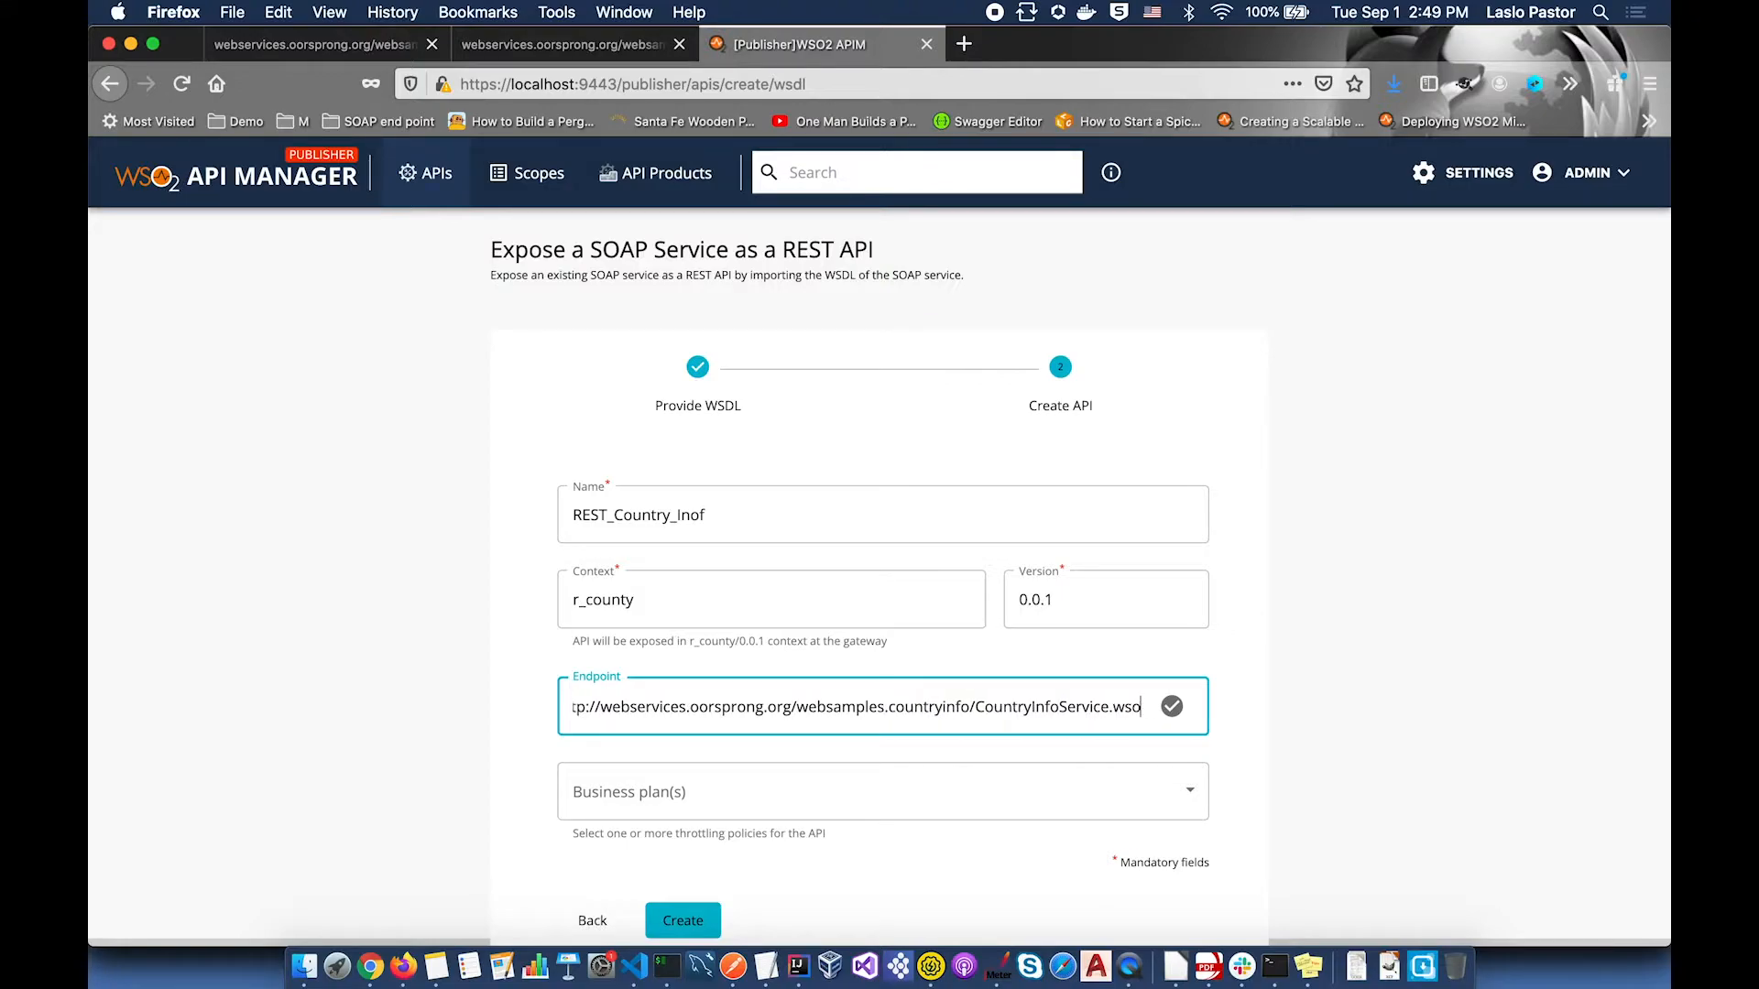
Step: Select the Unlimited business plan, then create and publish REST_Country_Inof
{"action": "left_click", "coordinate": [1191, 788]}
{"action": "left_click", "coordinate": [579, 889]}
{"action": "left_click", "coordinate": [758, 910]}
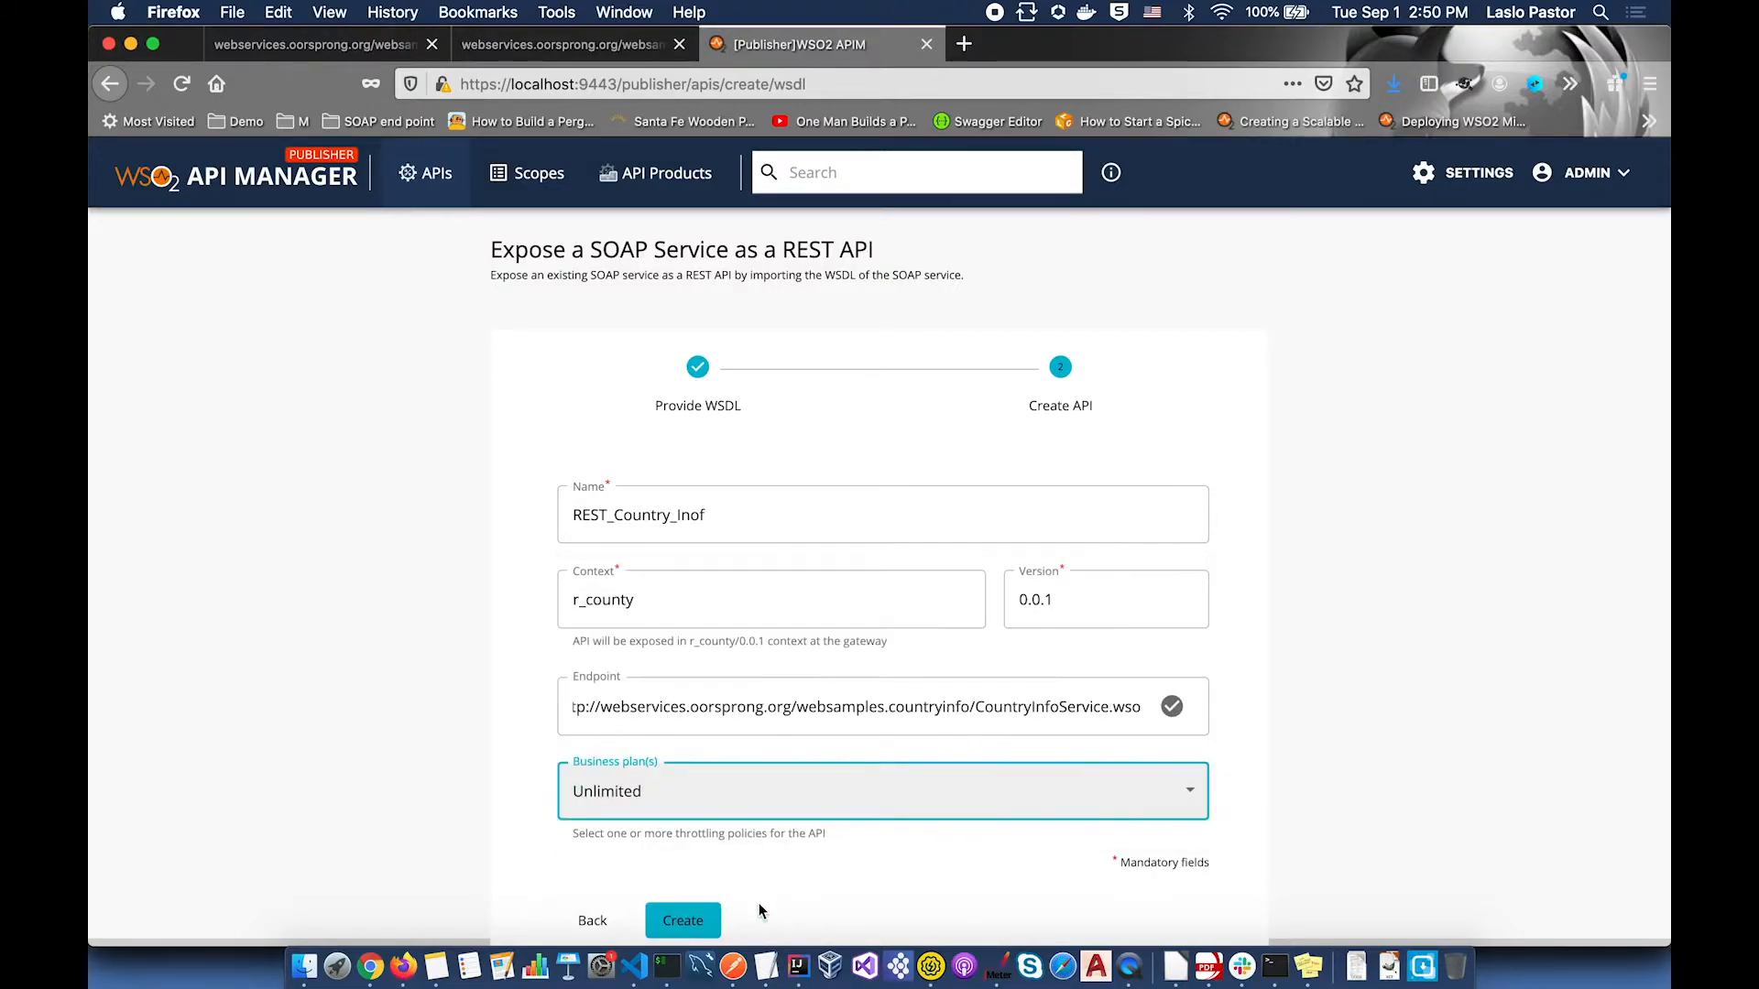
{"action": "left_click", "coordinate": [699, 921]}
{"action": "left_click", "coordinate": [1320, 455]}
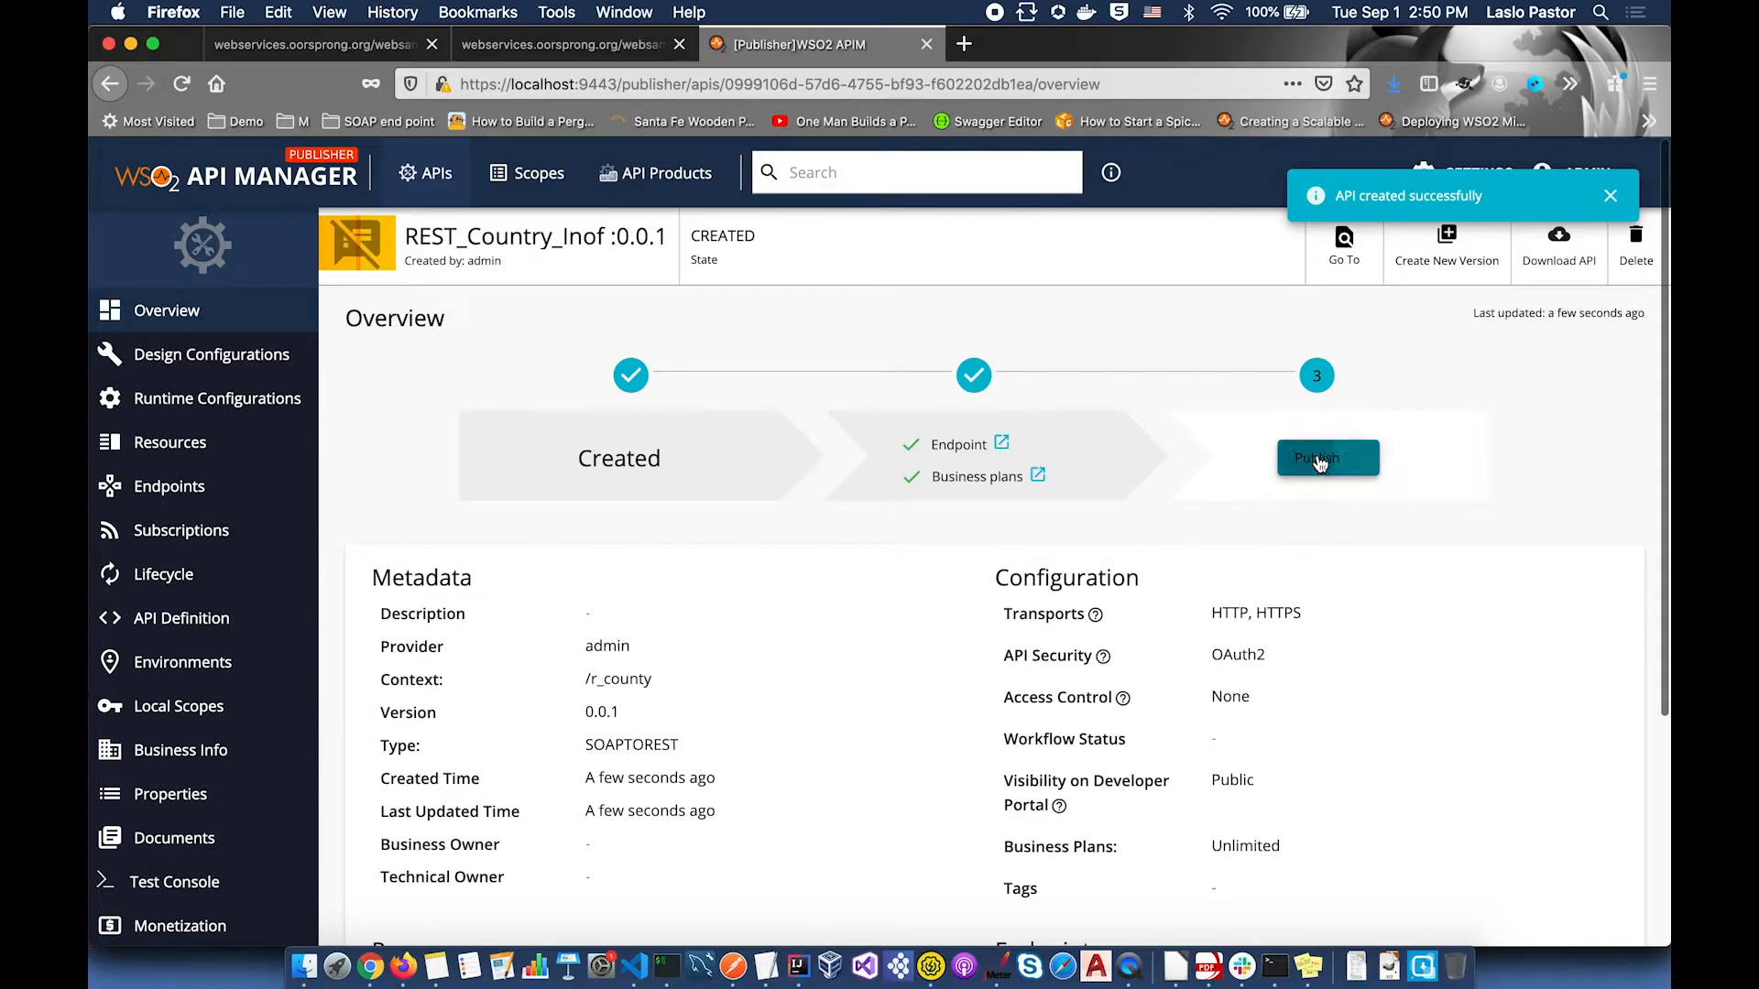
{"action": "left_click", "coordinate": [443, 183]}
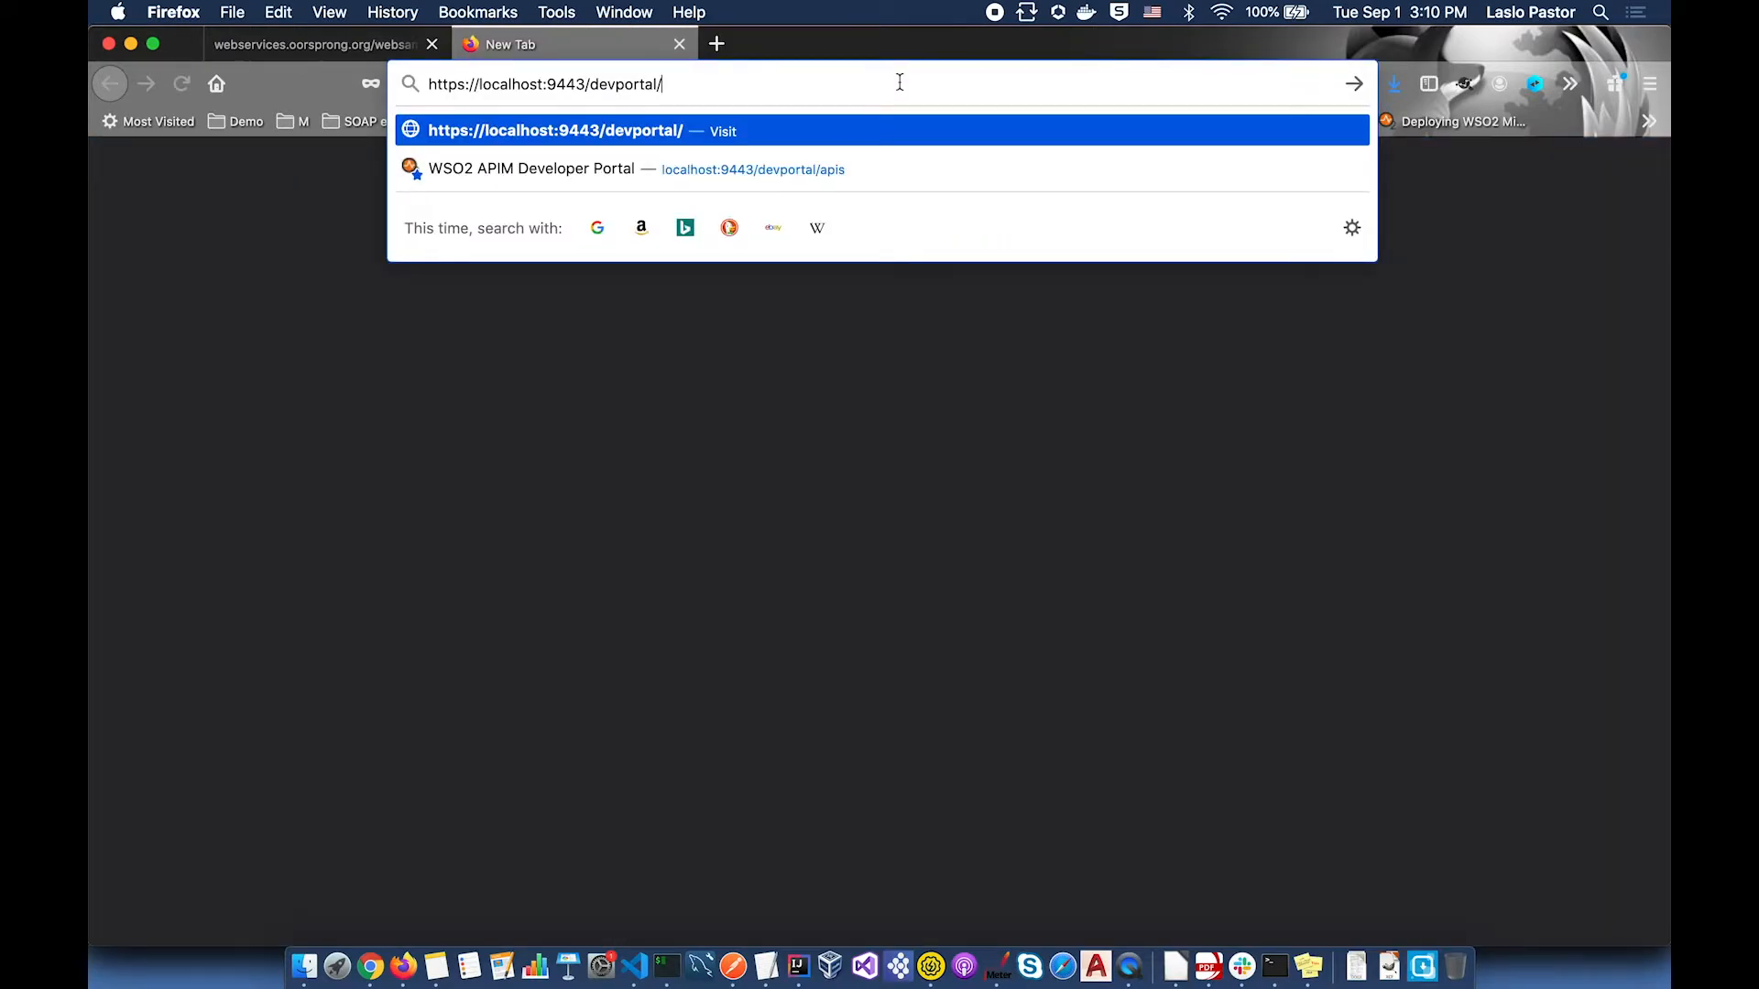
Step: Load the Developer Portal at localhost:9443/devportal and go to its Applications list
{"action": "key", "text": "Return"}
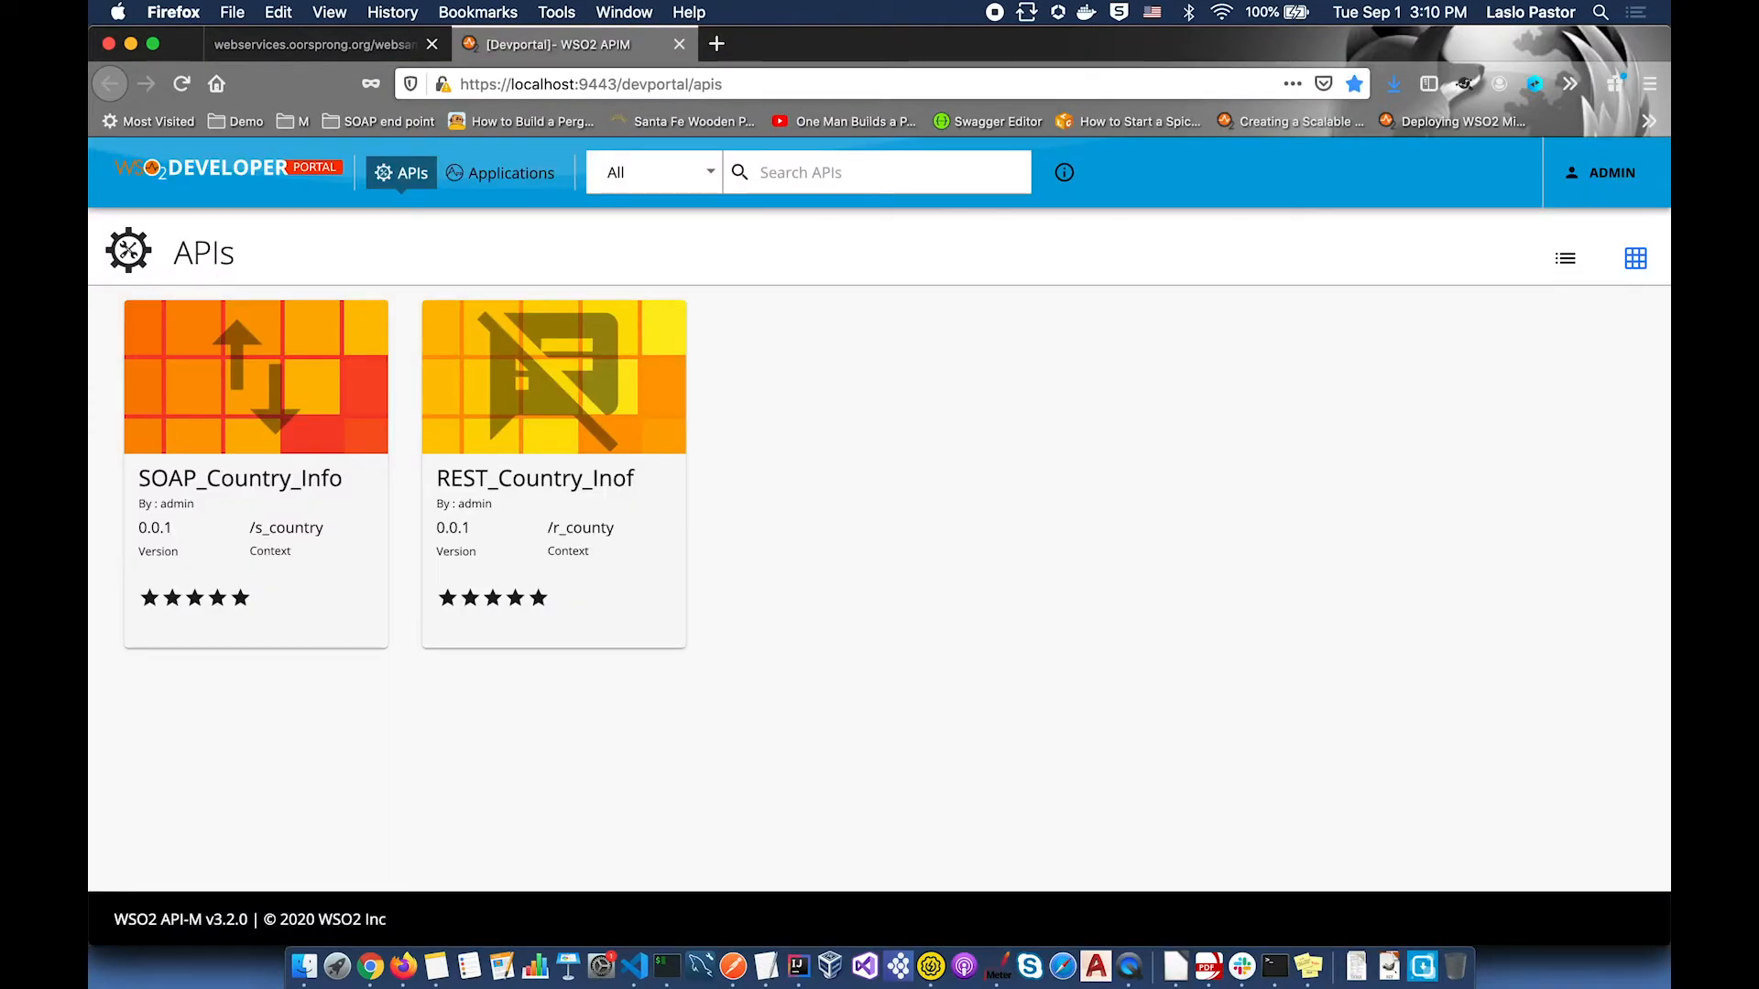
{"action": "left_click", "coordinate": [520, 182]}
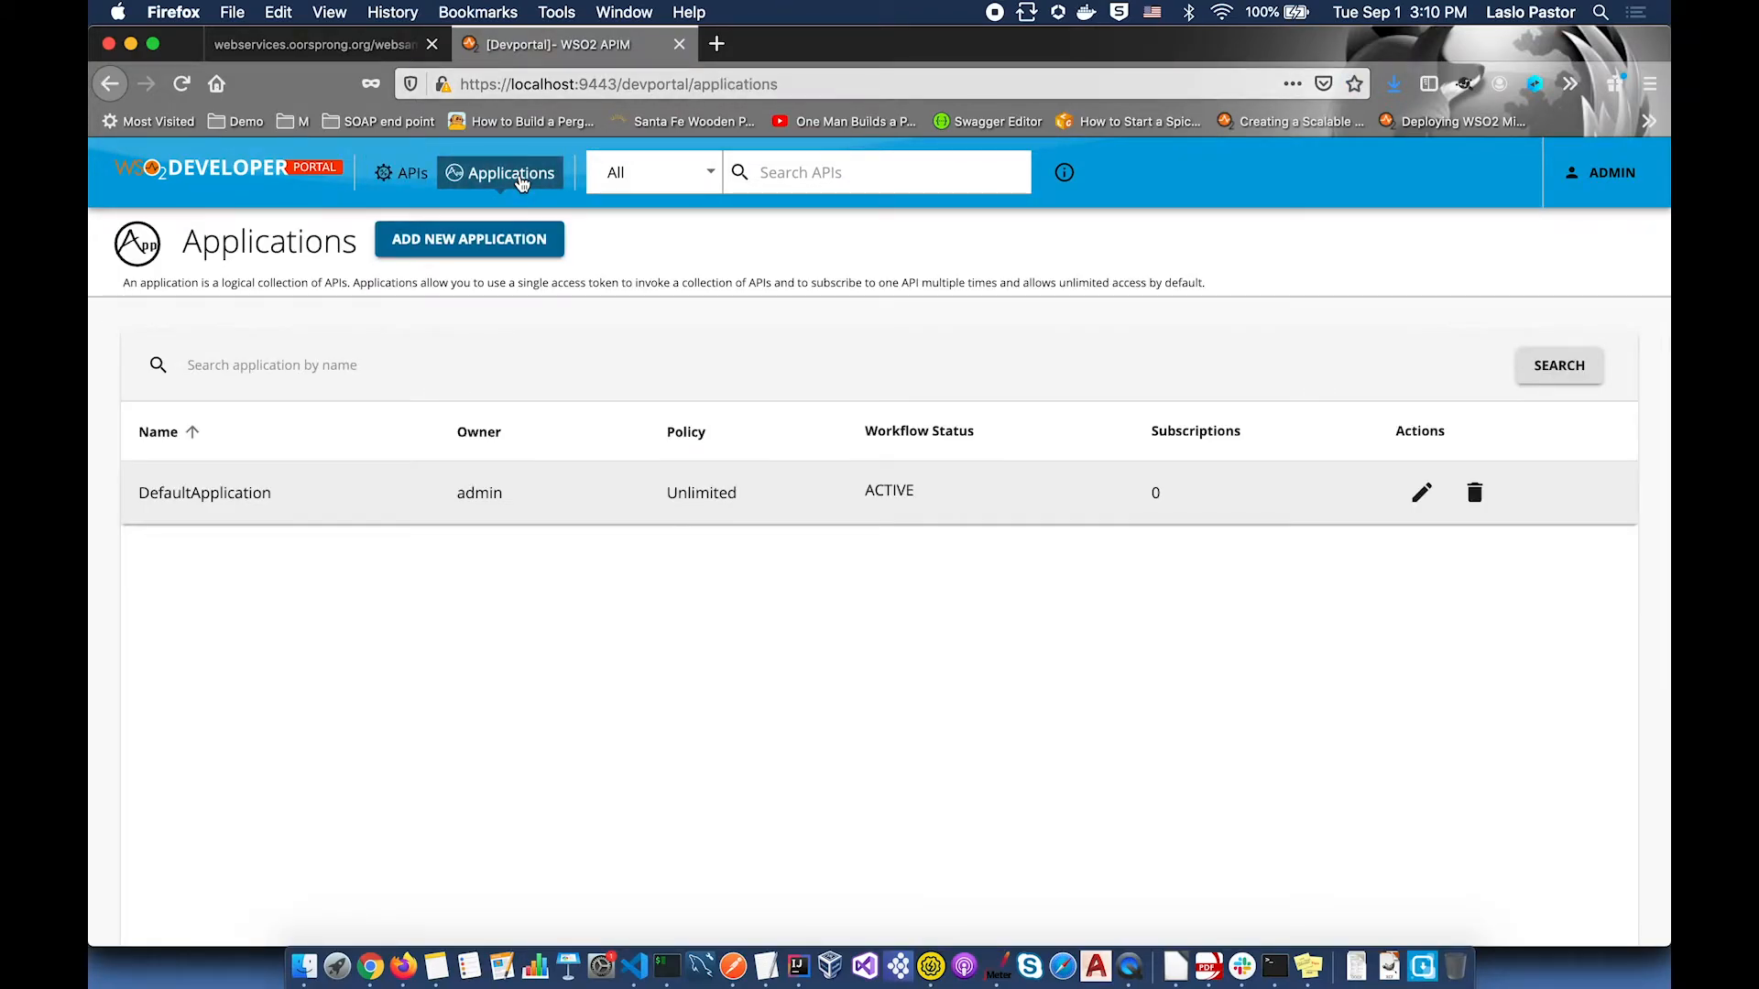
Step: Create an application named Internal with an Unlimited per-token quota
{"action": "left_click", "coordinate": [516, 245]}
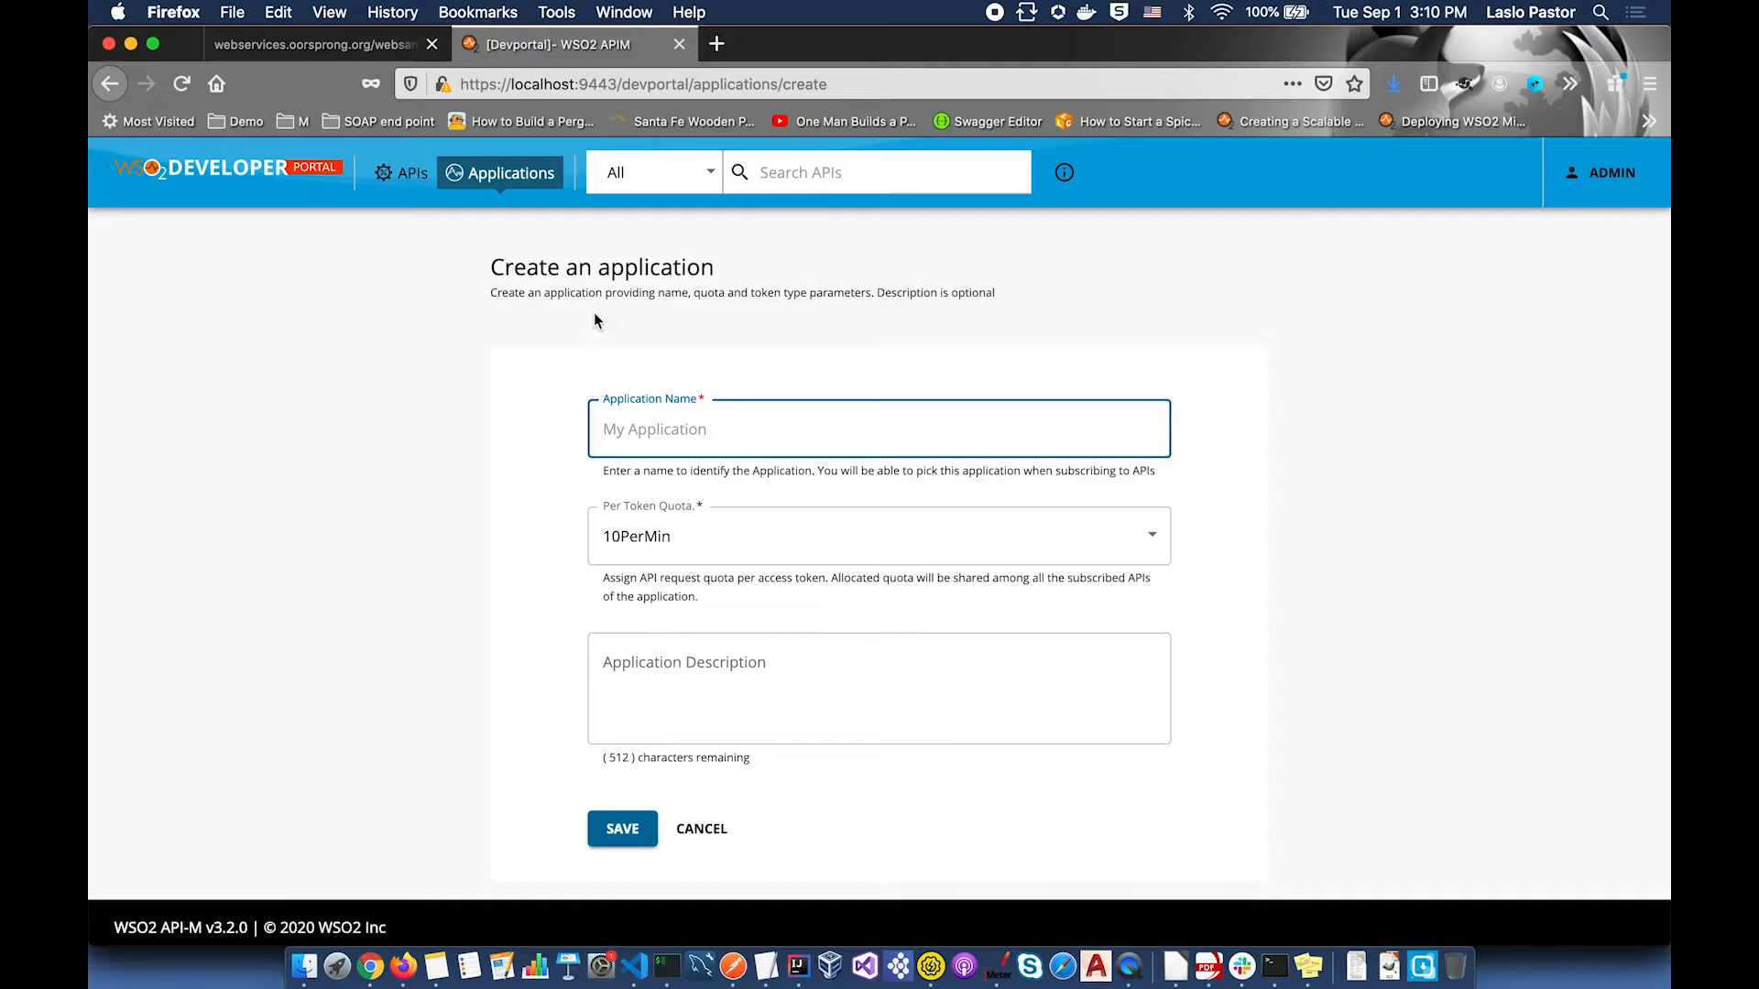
{"action": "type", "text": "Internal"}
{"action": "left_click", "coordinate": [1145, 536]}
{"action": "left_click", "coordinate": [719, 655]}
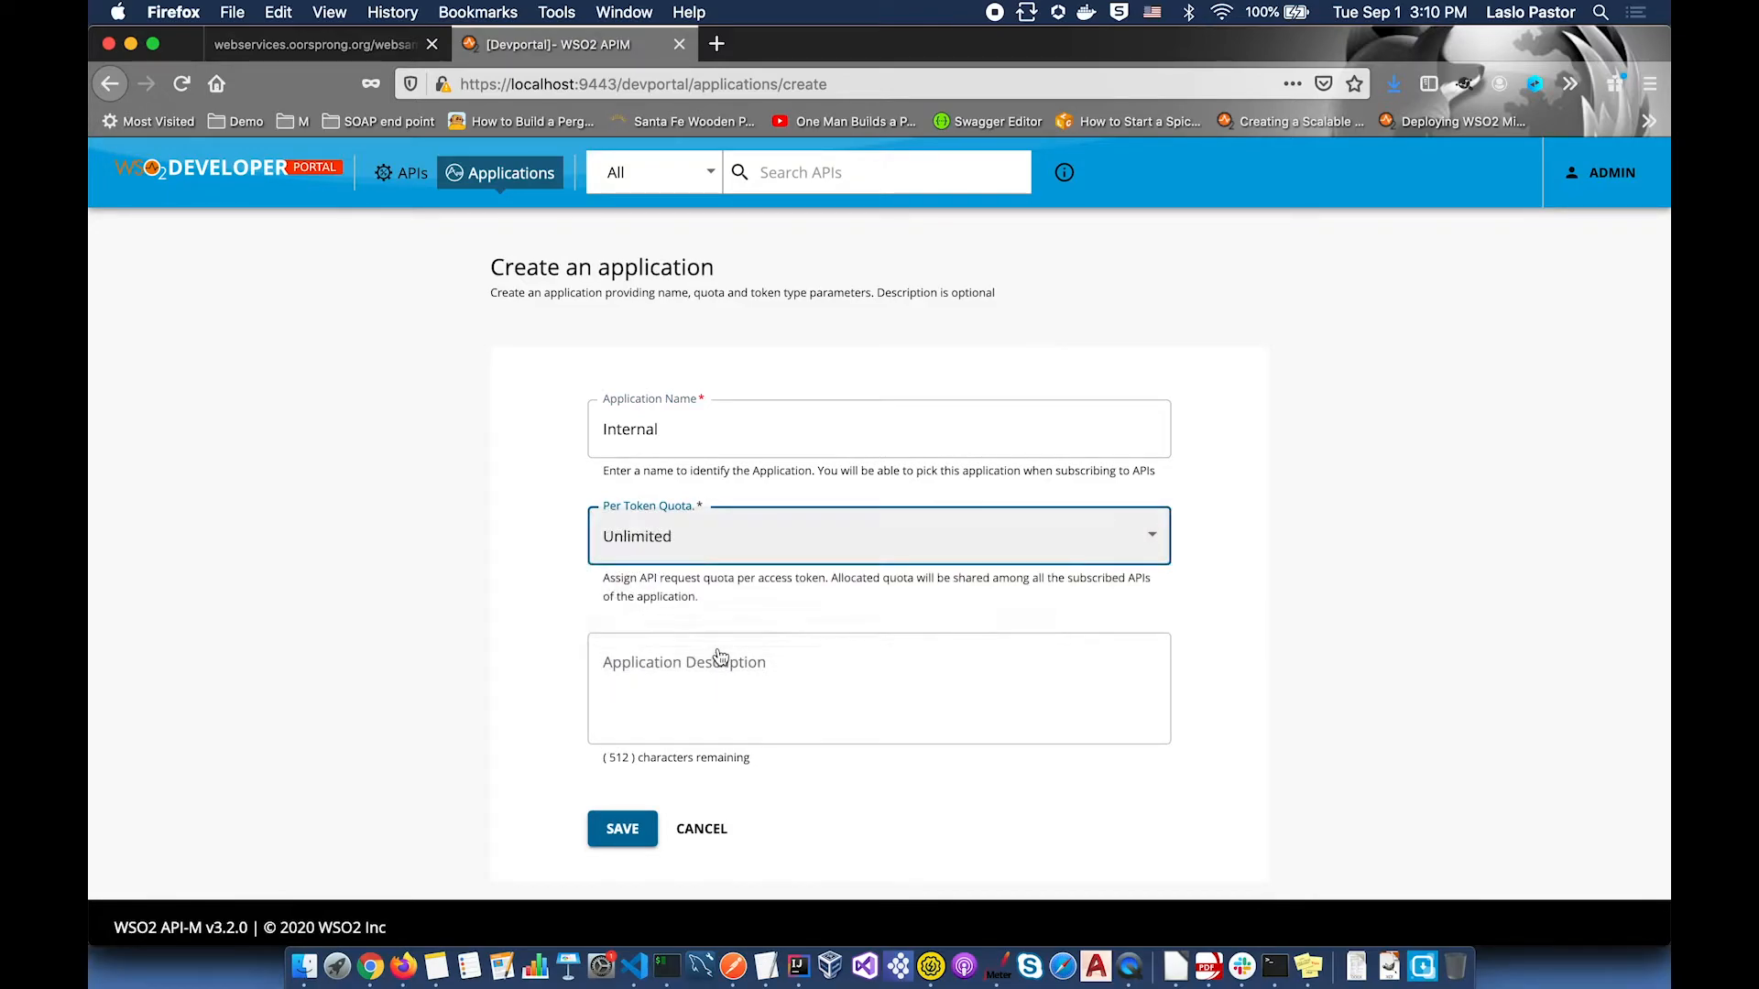
{"action": "left_click", "coordinate": [627, 828]}
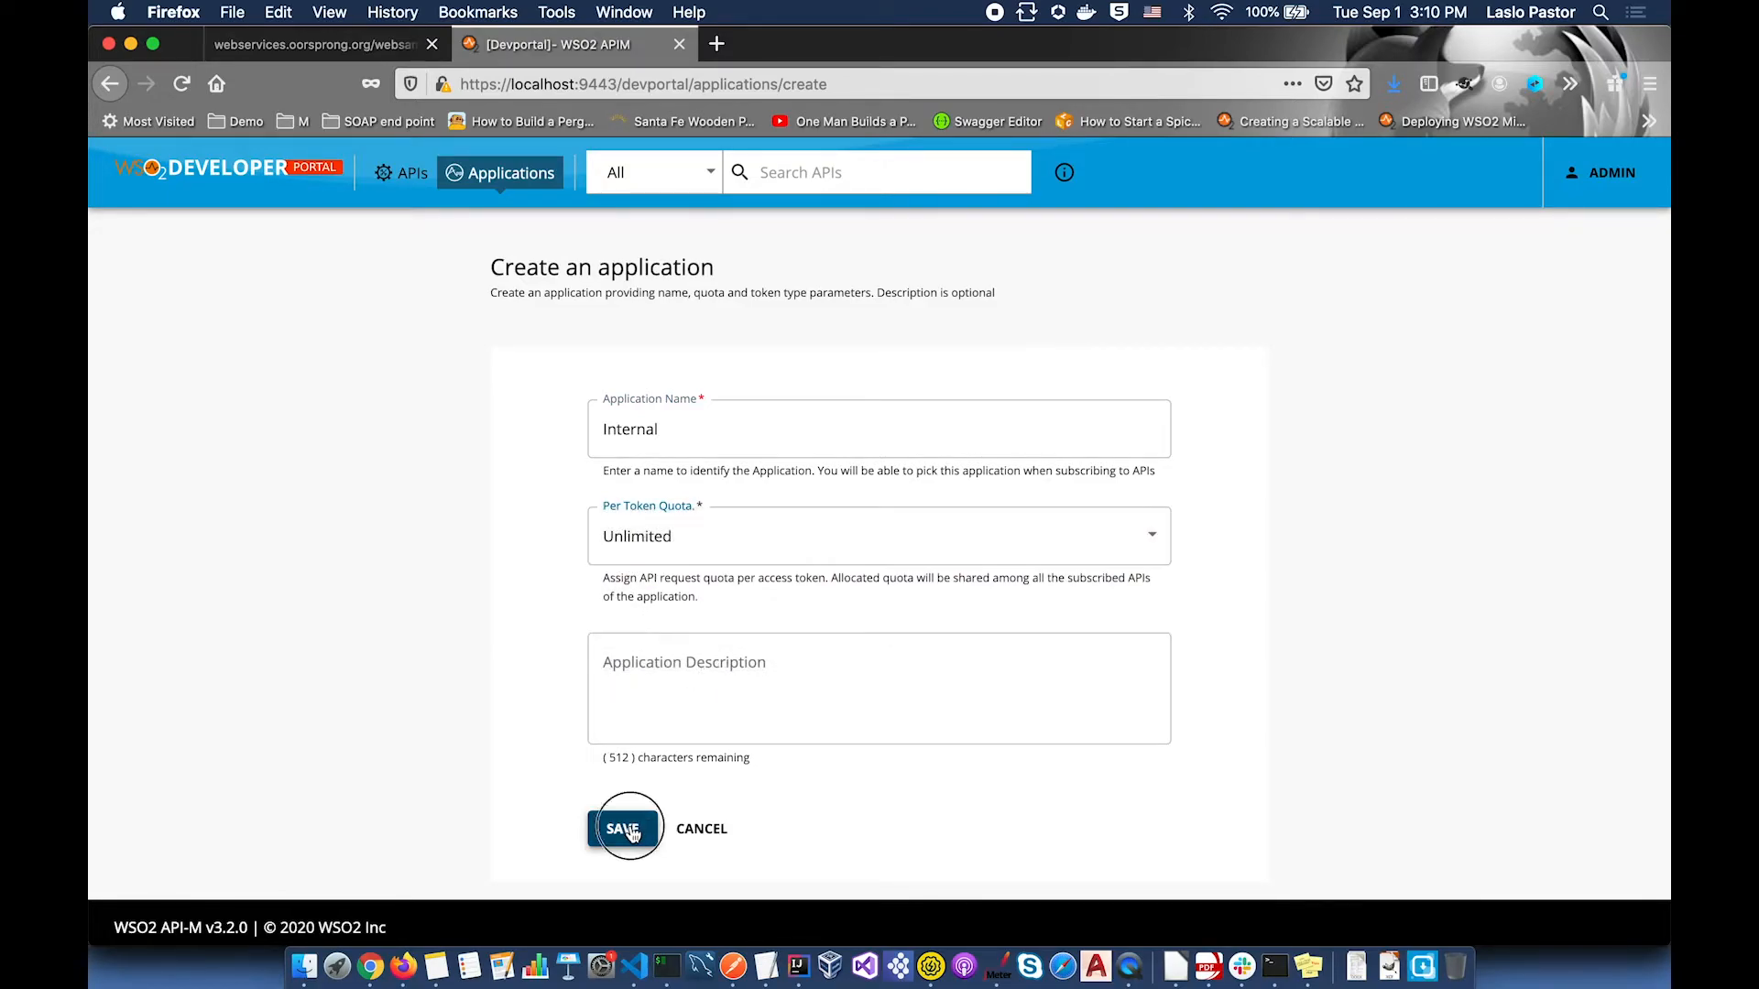
Step: Create a second application named External and bring up its API subscription list
{"action": "left_click", "coordinate": [518, 173]}
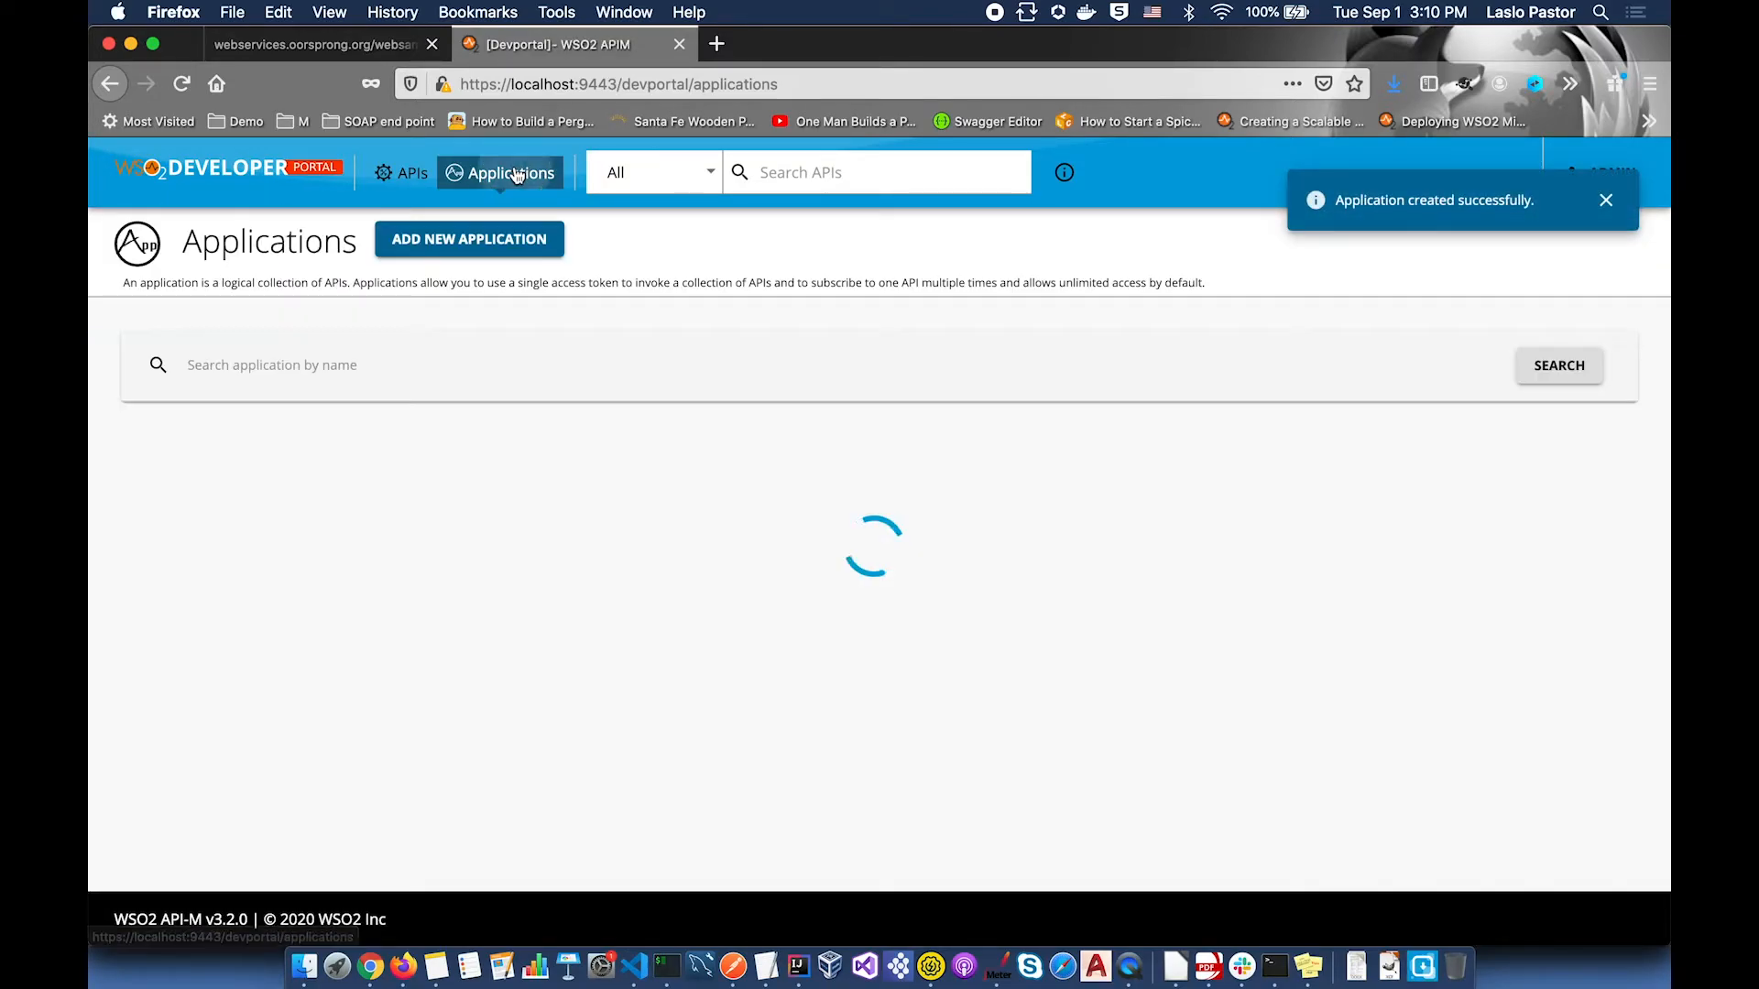
{"action": "left_click", "coordinate": [476, 236]}
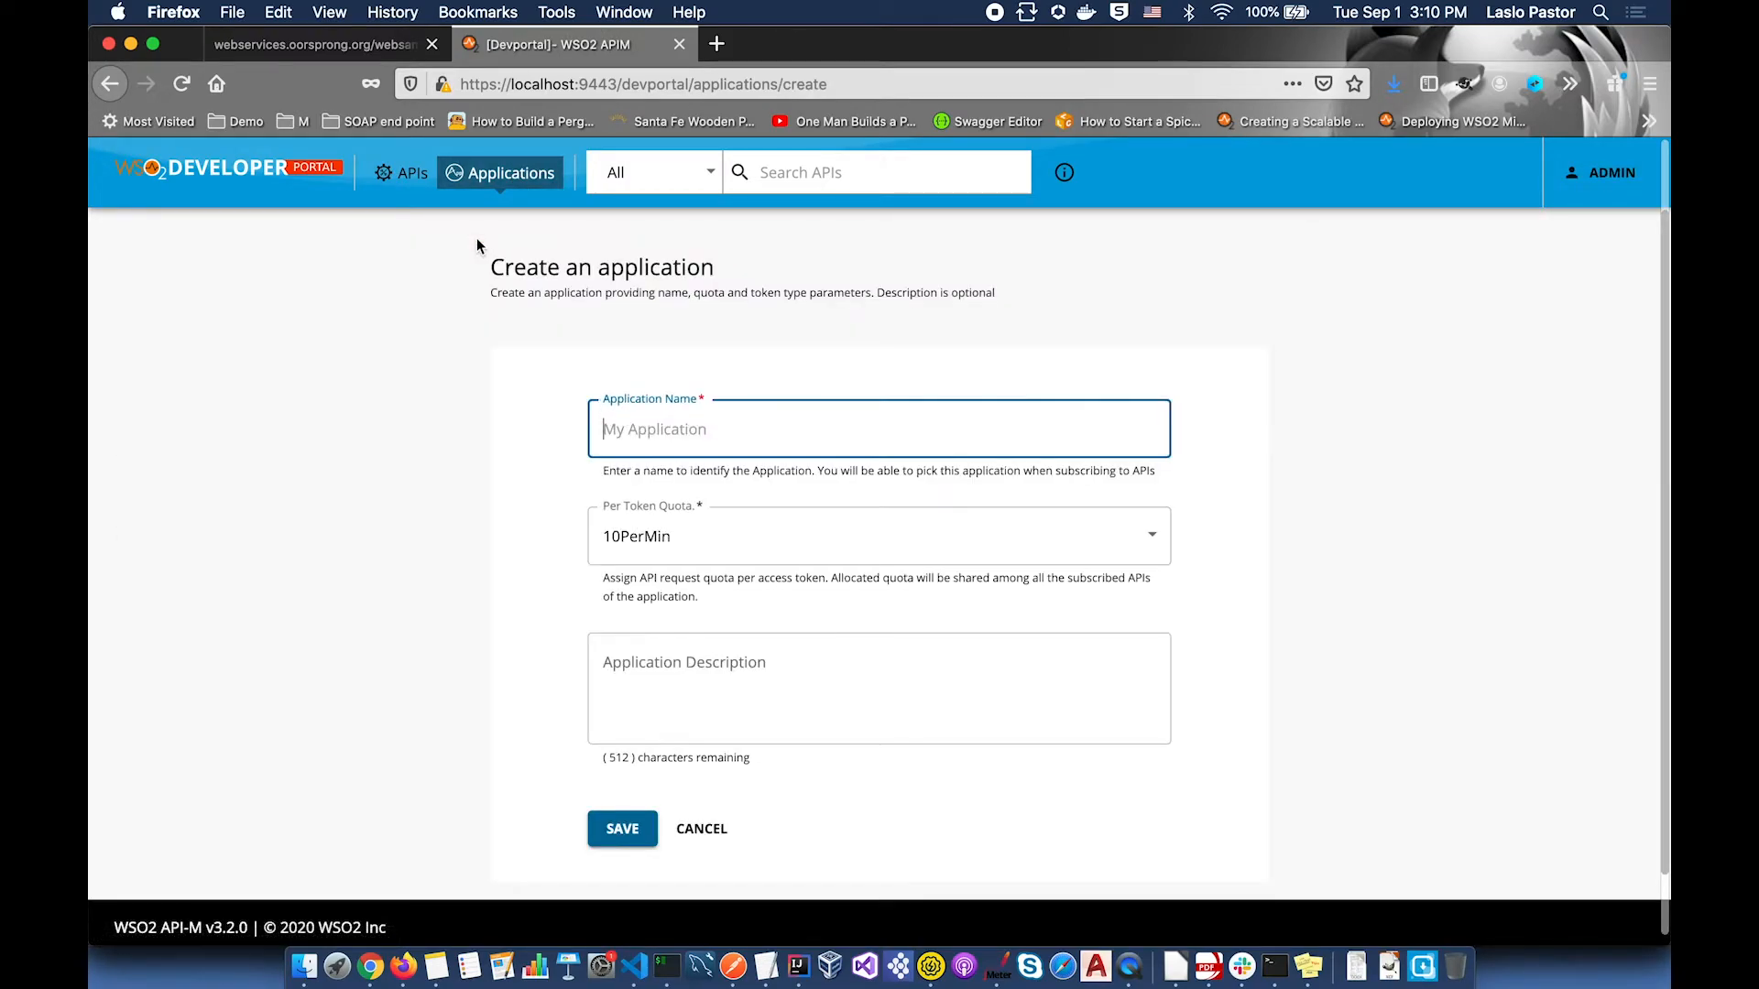
{"action": "type", "text": "External"}
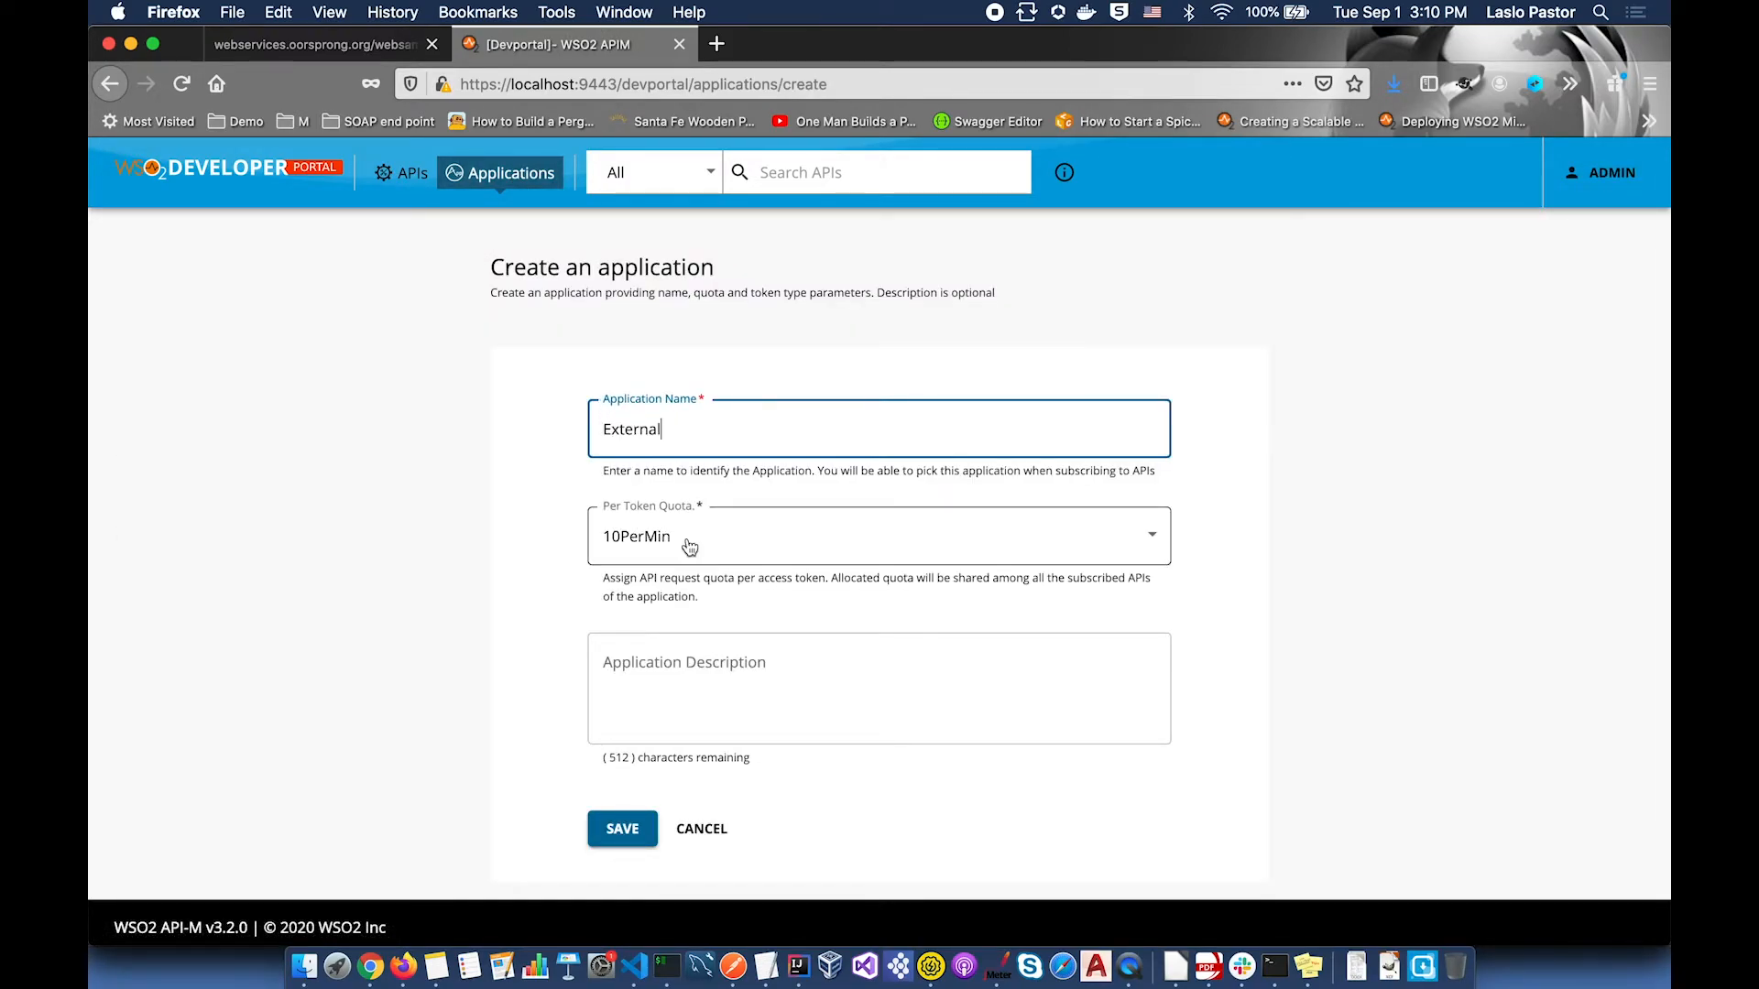
{"action": "key", "text": "Return"}
{"action": "left_click", "coordinate": [216, 588]}
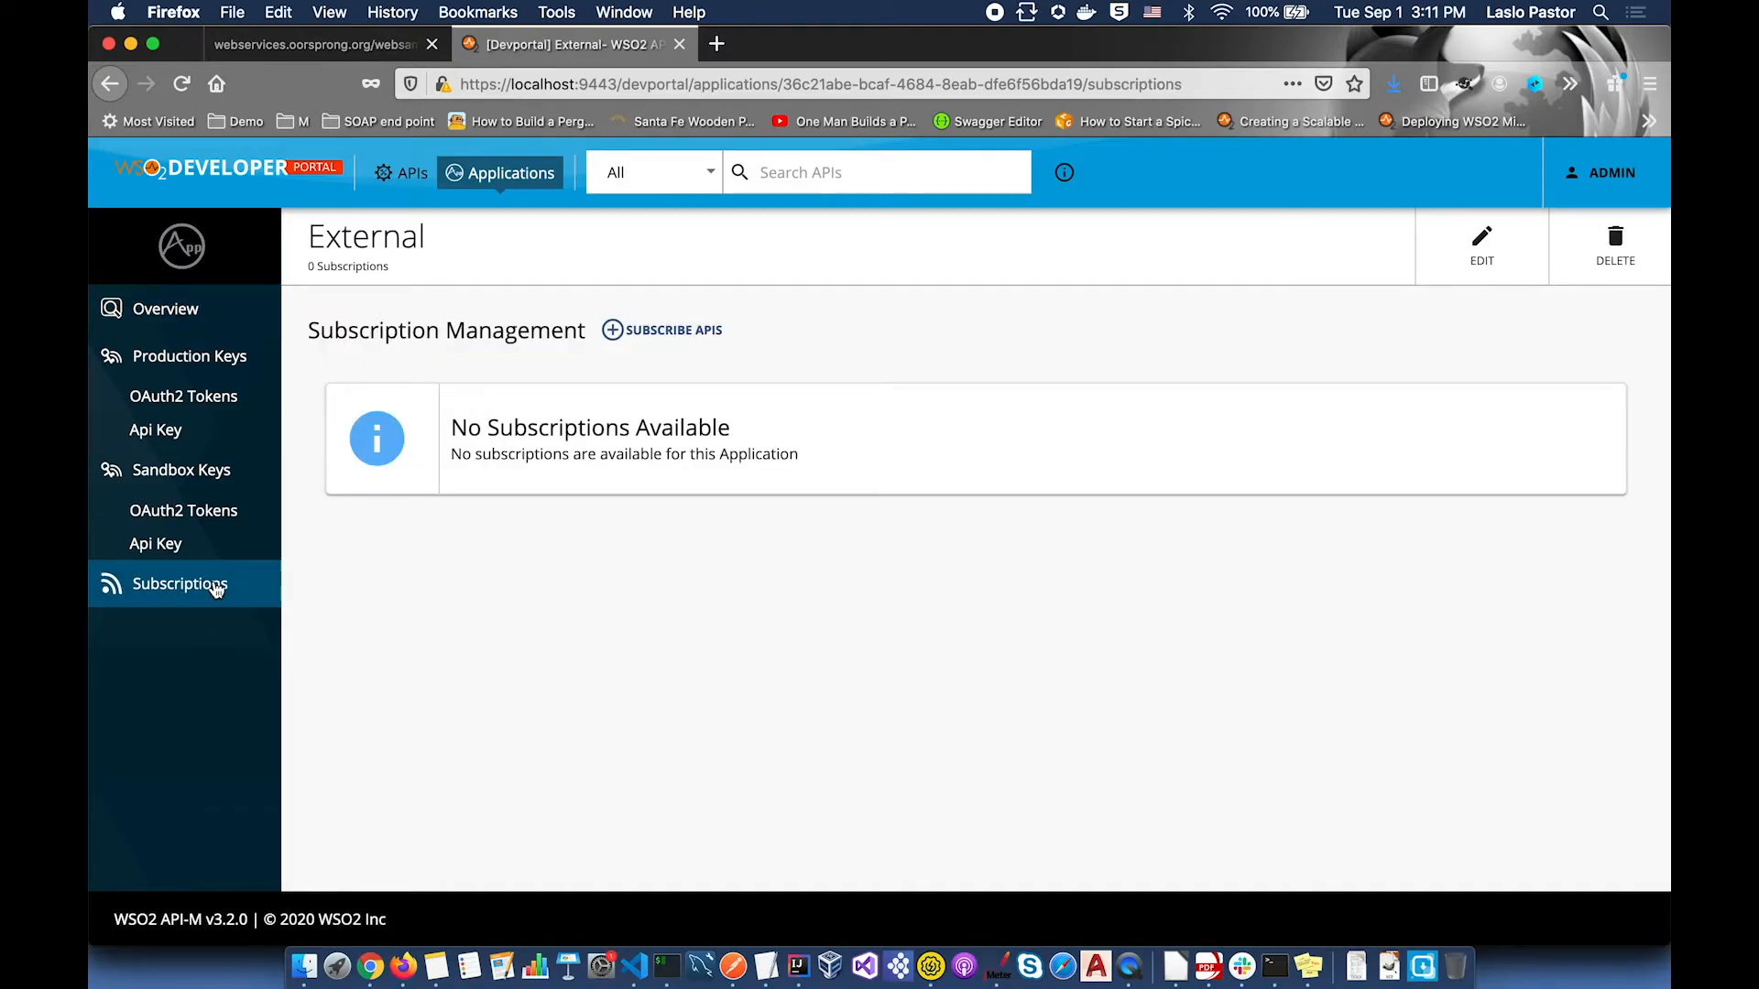
{"action": "left_click", "coordinate": [702, 333]}
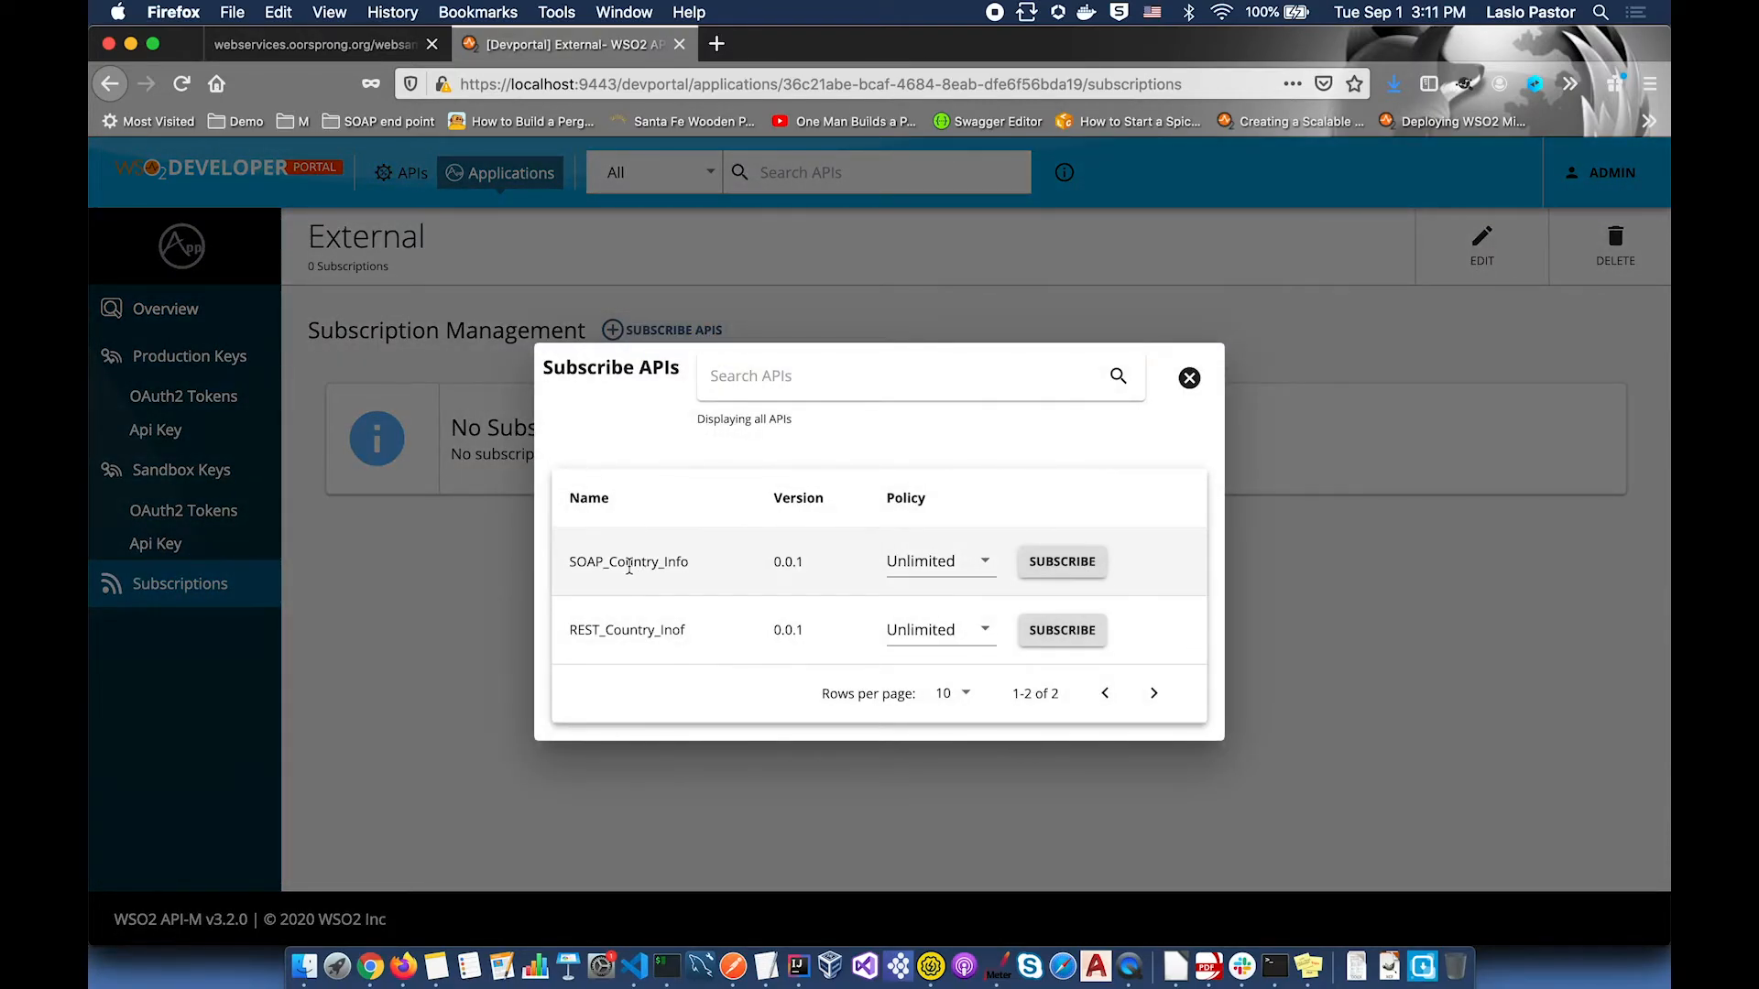
Step: Subscribe the External application to SOAP_Country_Info and REST_Country_Inof
{"action": "left_click", "coordinate": [1061, 561]}
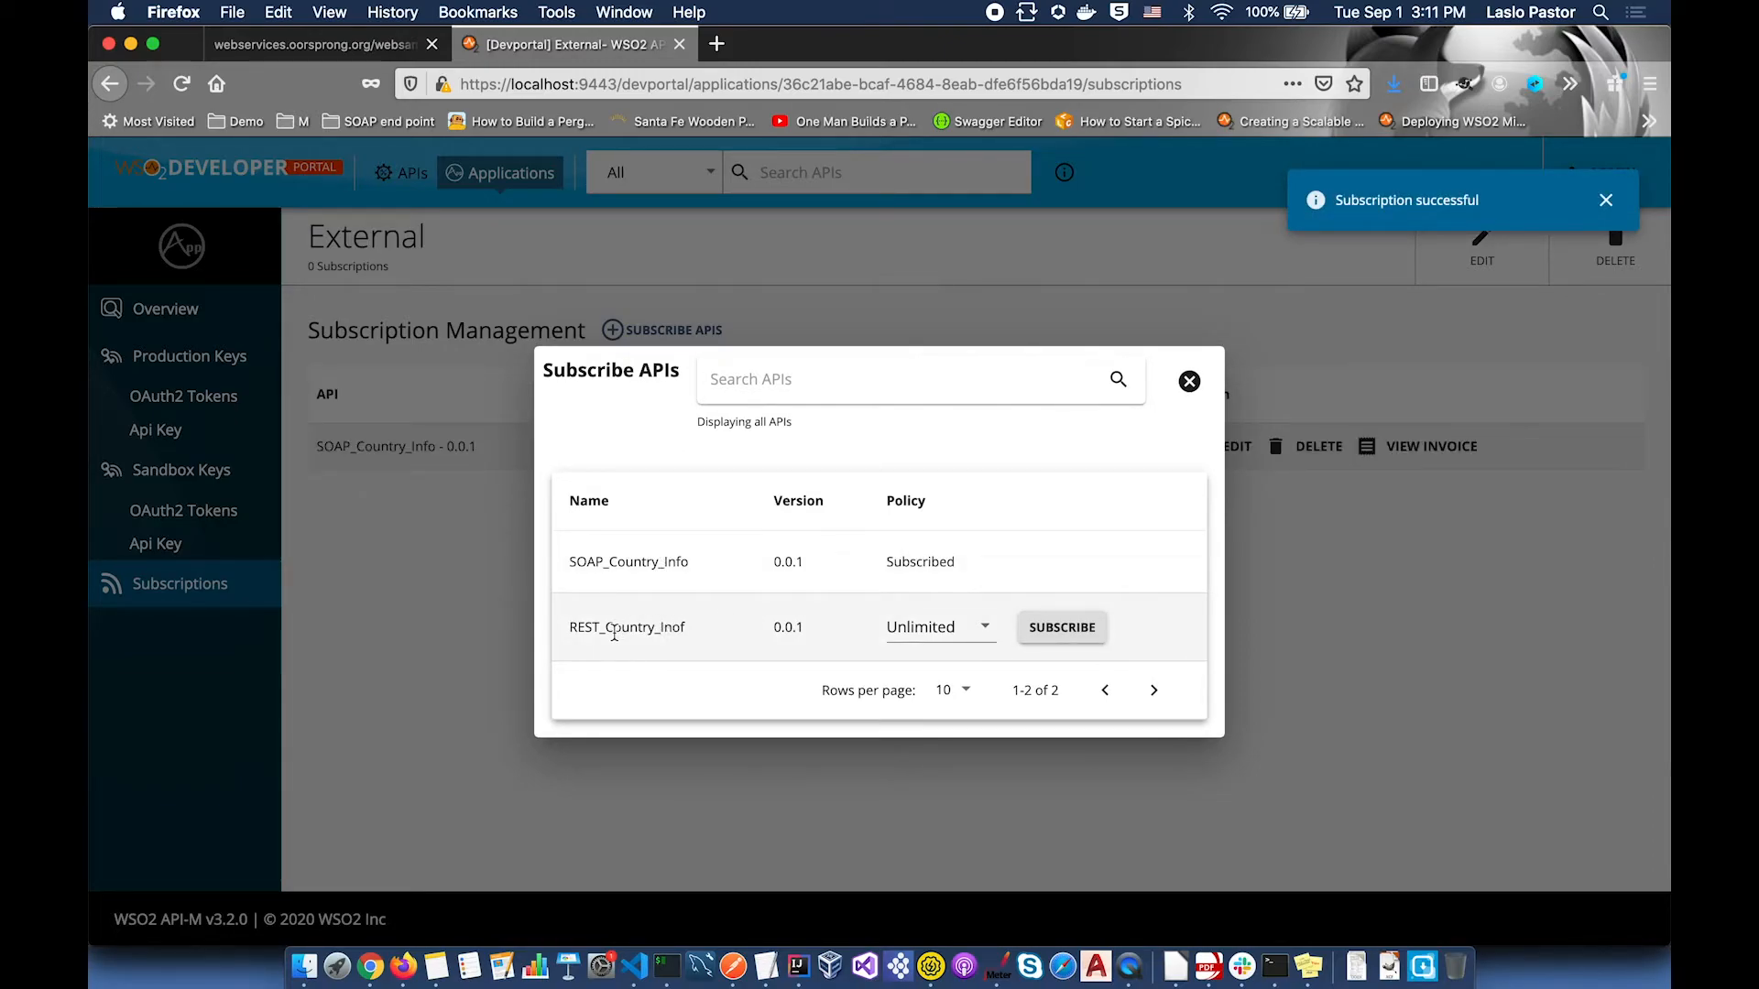
{"action": "left_click", "coordinate": [1075, 631]}
{"action": "left_click", "coordinate": [1189, 381]}
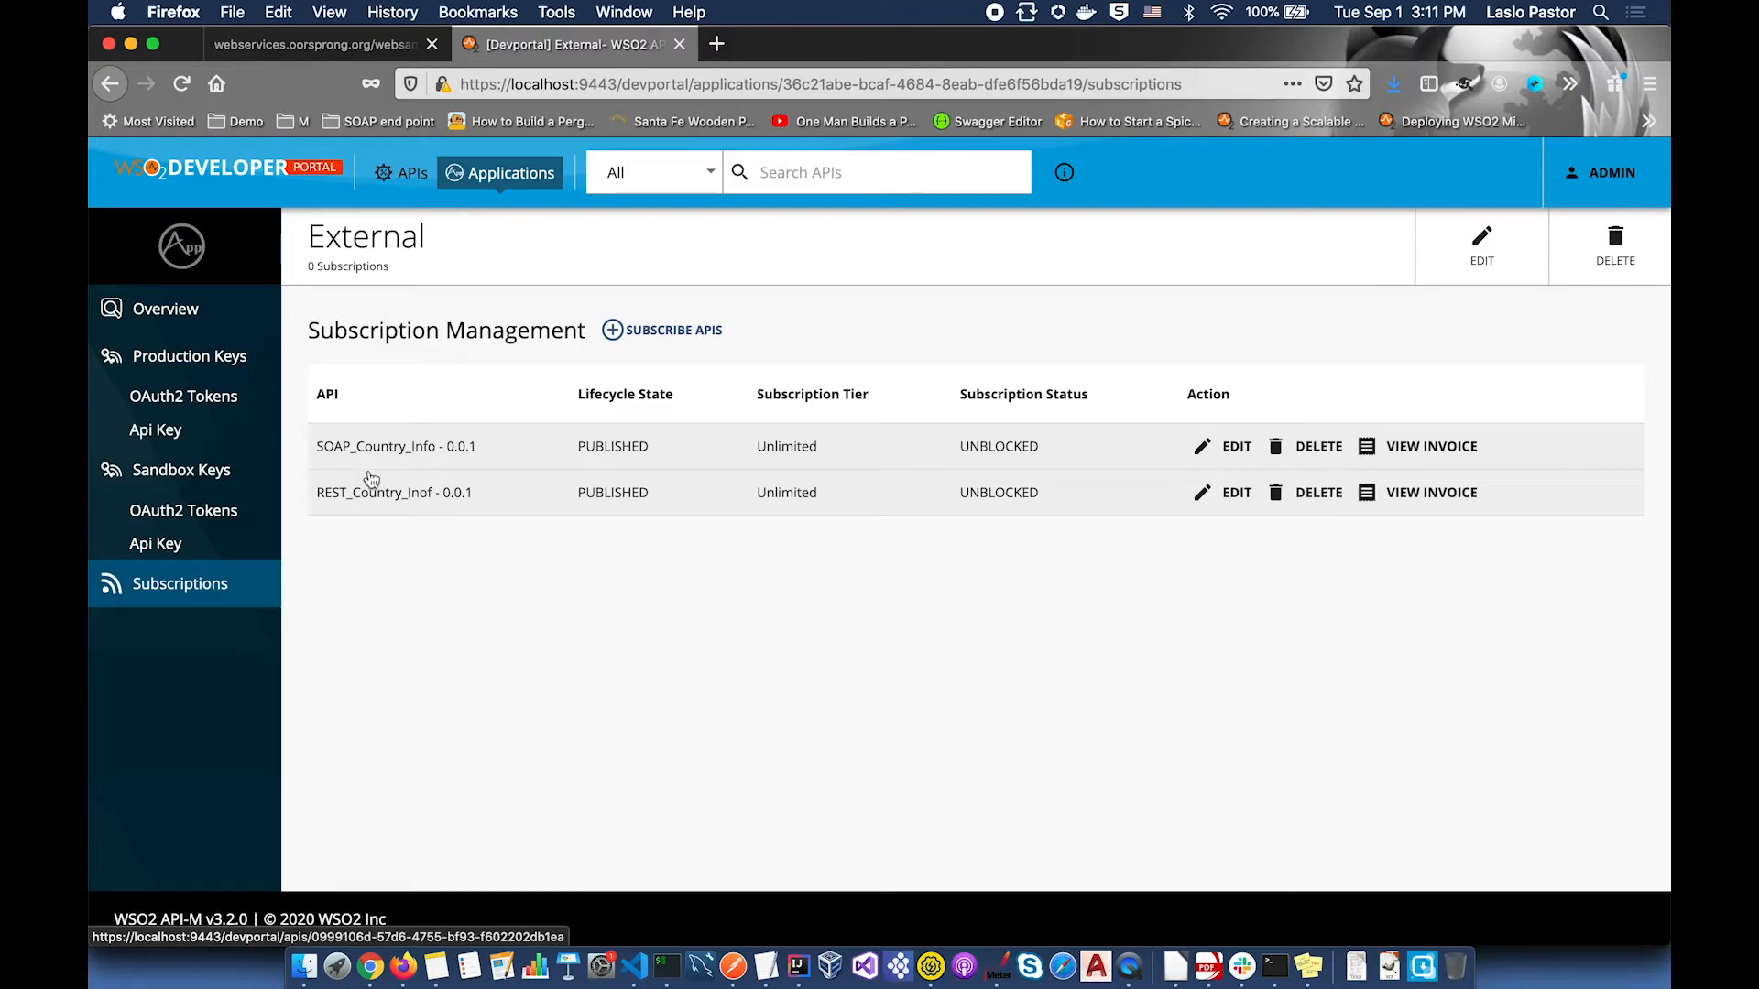
Step: Generate production OAuth2 keys for External and copy the access token
{"action": "left_click", "coordinate": [204, 400]}
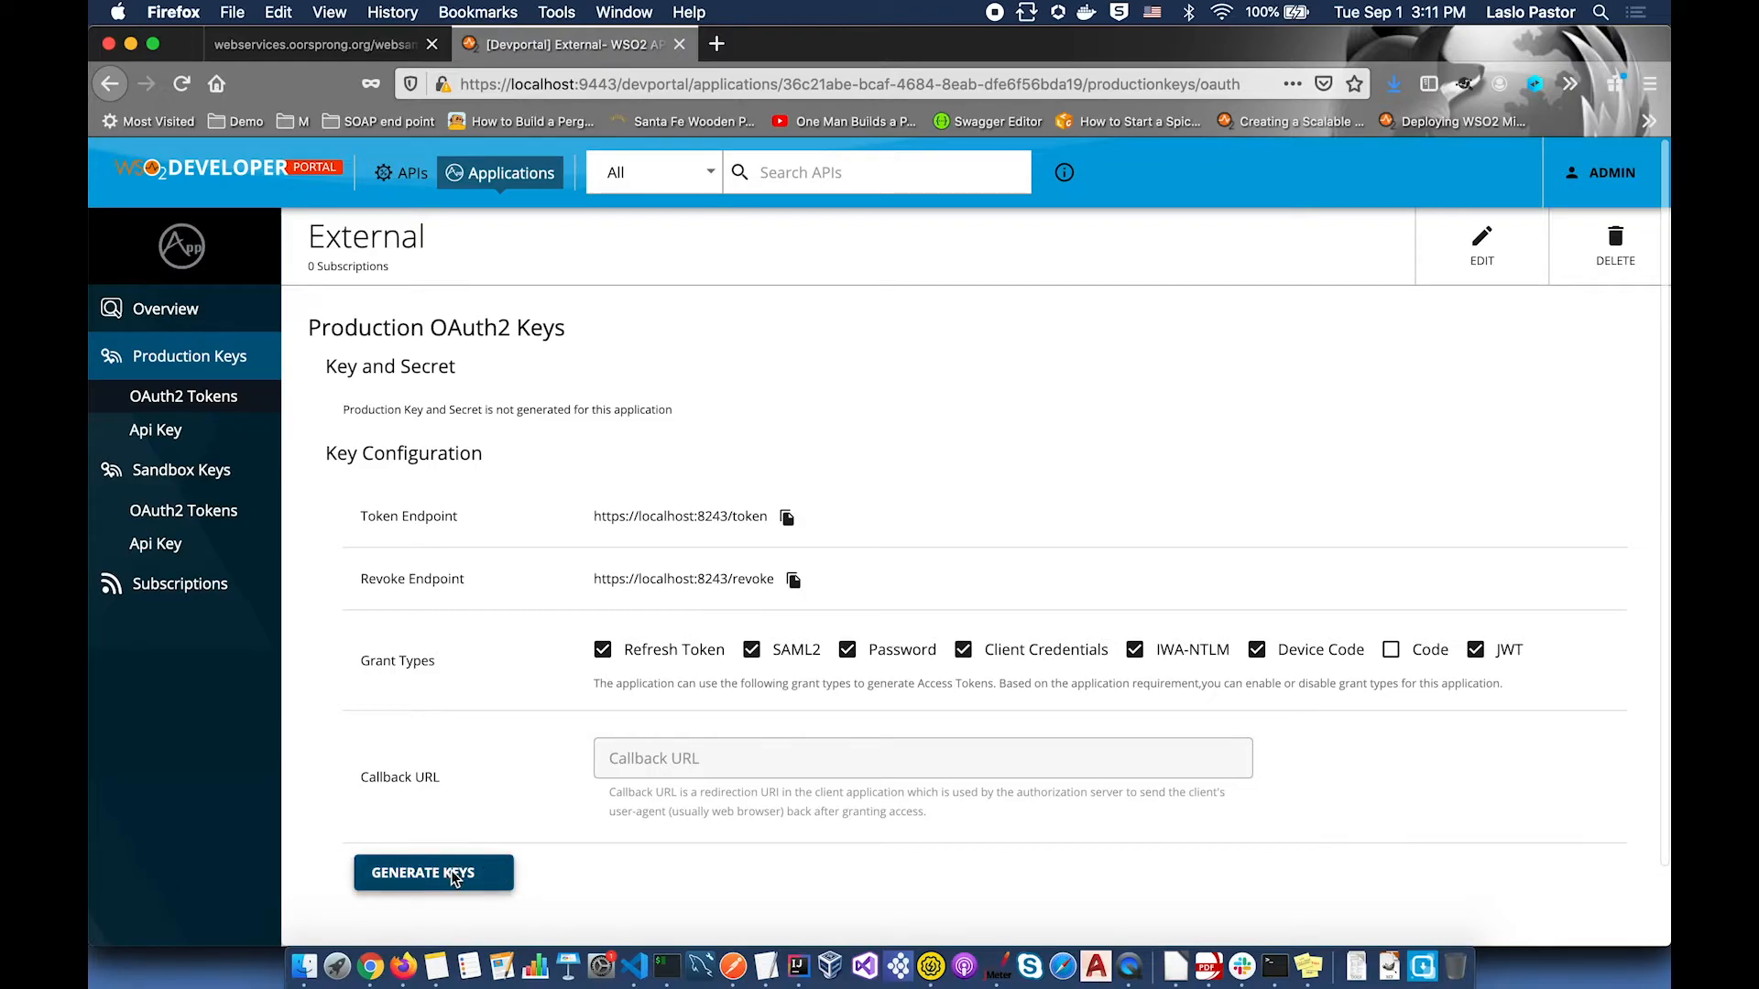
{"action": "left_click", "coordinate": [453, 877]}
{"action": "left_click", "coordinate": [1157, 614]}
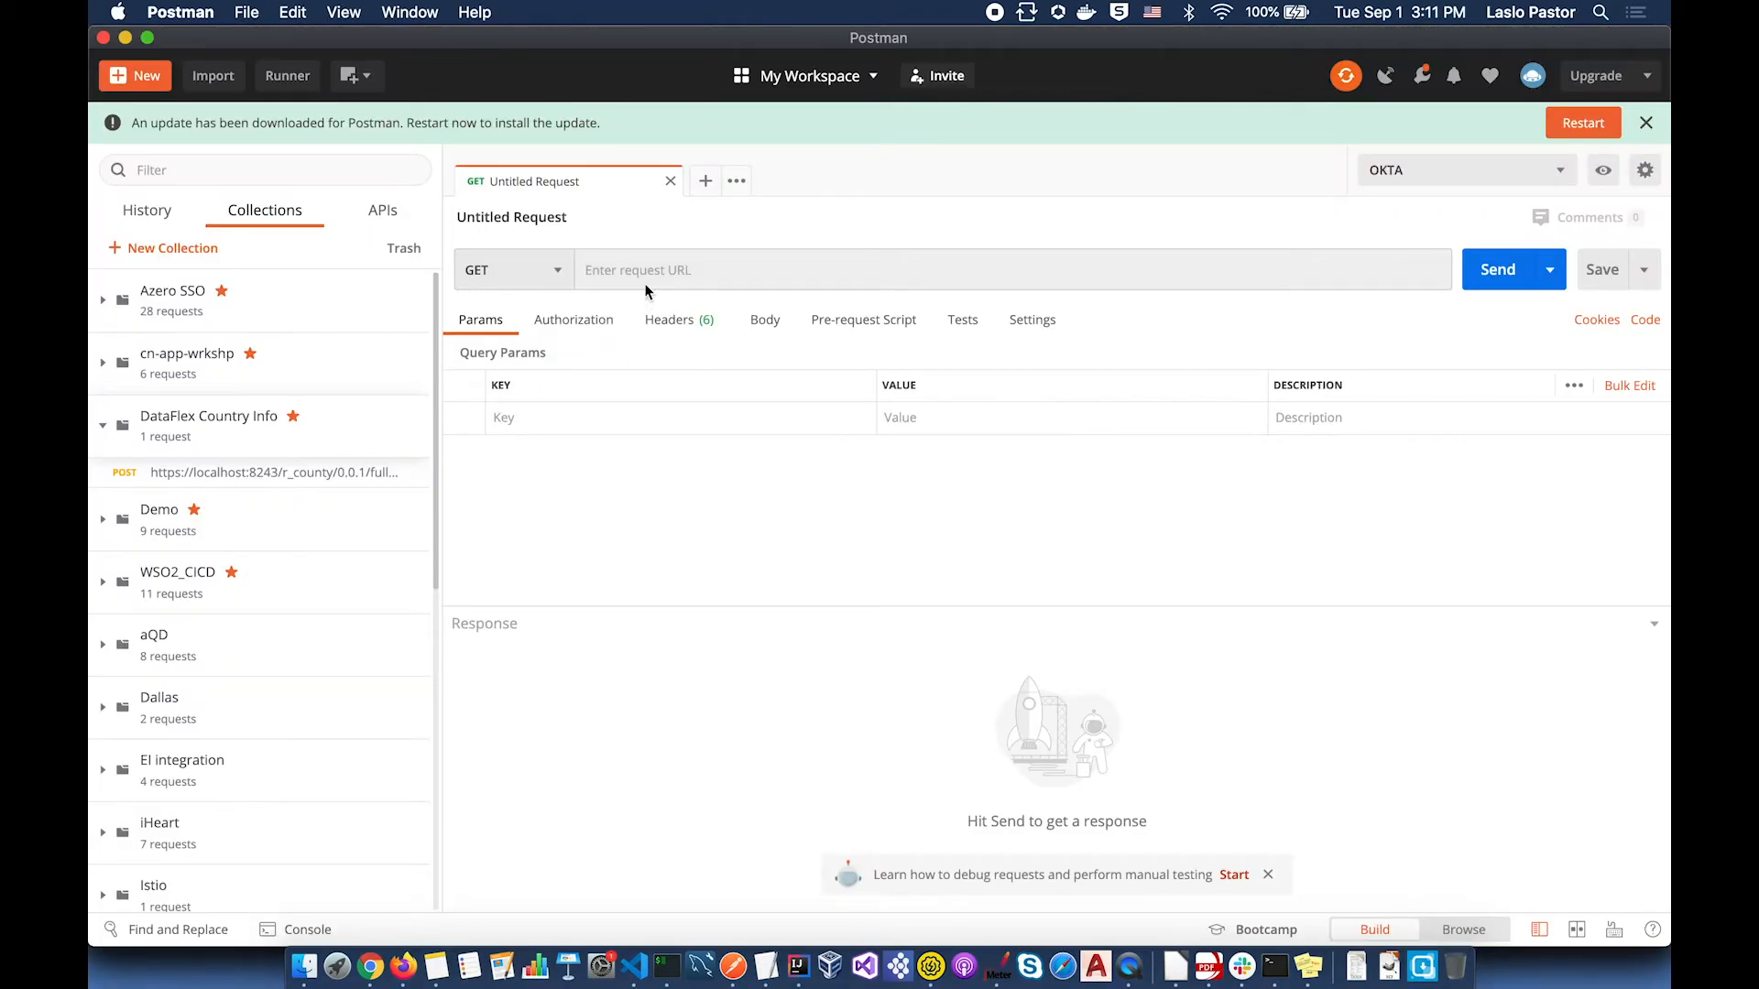
Step: Make the Postman request a POST using Bearer Token auth with the newly copied access token
{"action": "left_click", "coordinate": [558, 271]}
{"action": "left_click", "coordinate": [522, 341]}
{"action": "left_click", "coordinate": [574, 321]}
{"action": "left_click", "coordinate": [752, 399]}
{"action": "left_click", "coordinate": [554, 524]}
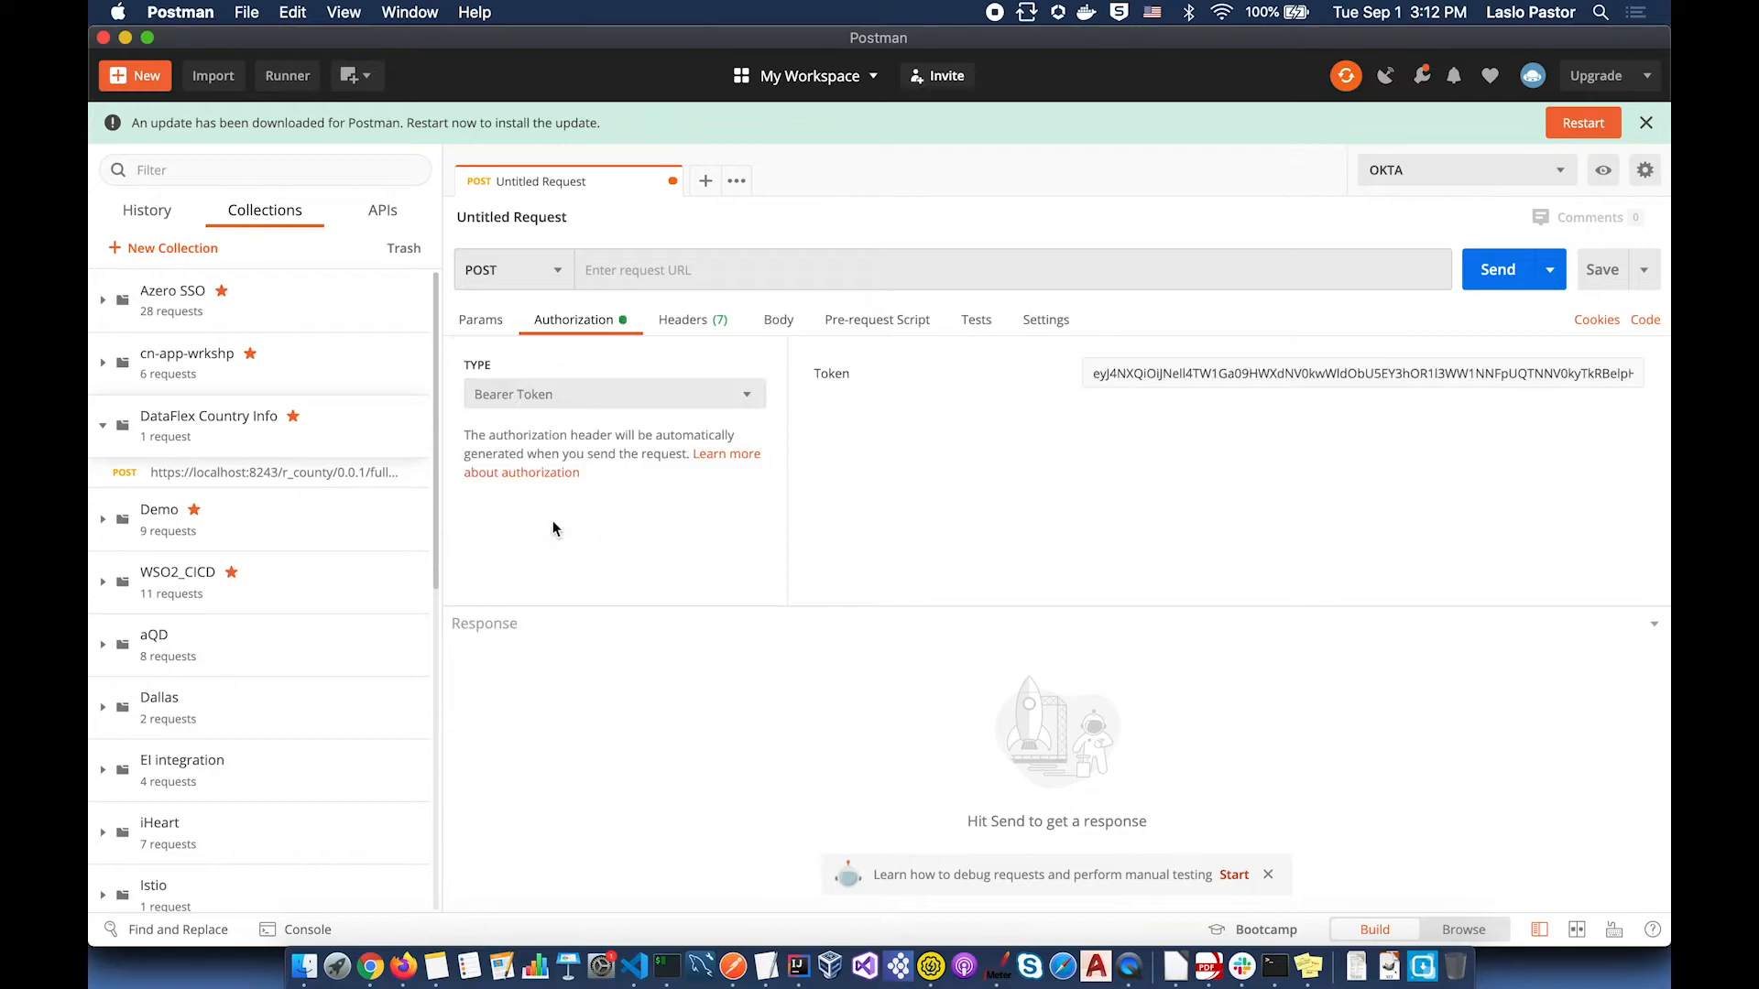
{"action": "left_click", "coordinate": [1136, 373]}
{"action": "key", "text": "super+a"}
{"action": "key", "text": "BackSpace"}
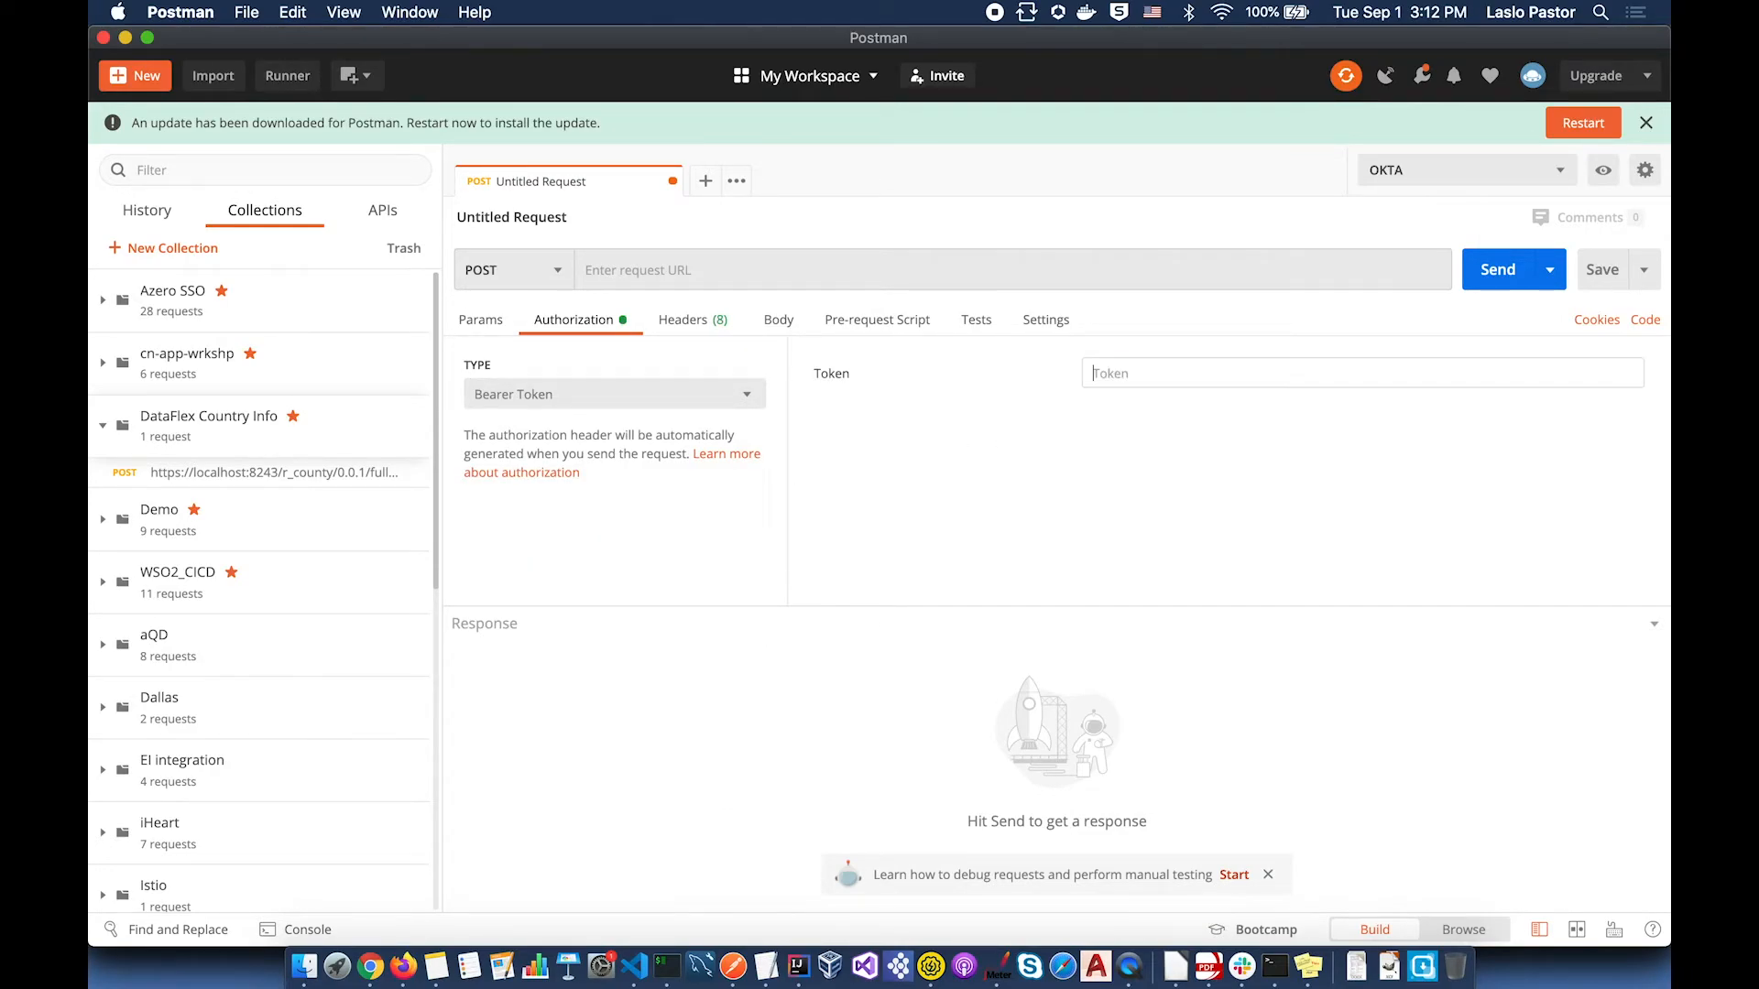
{"action": "key", "text": "super+v"}
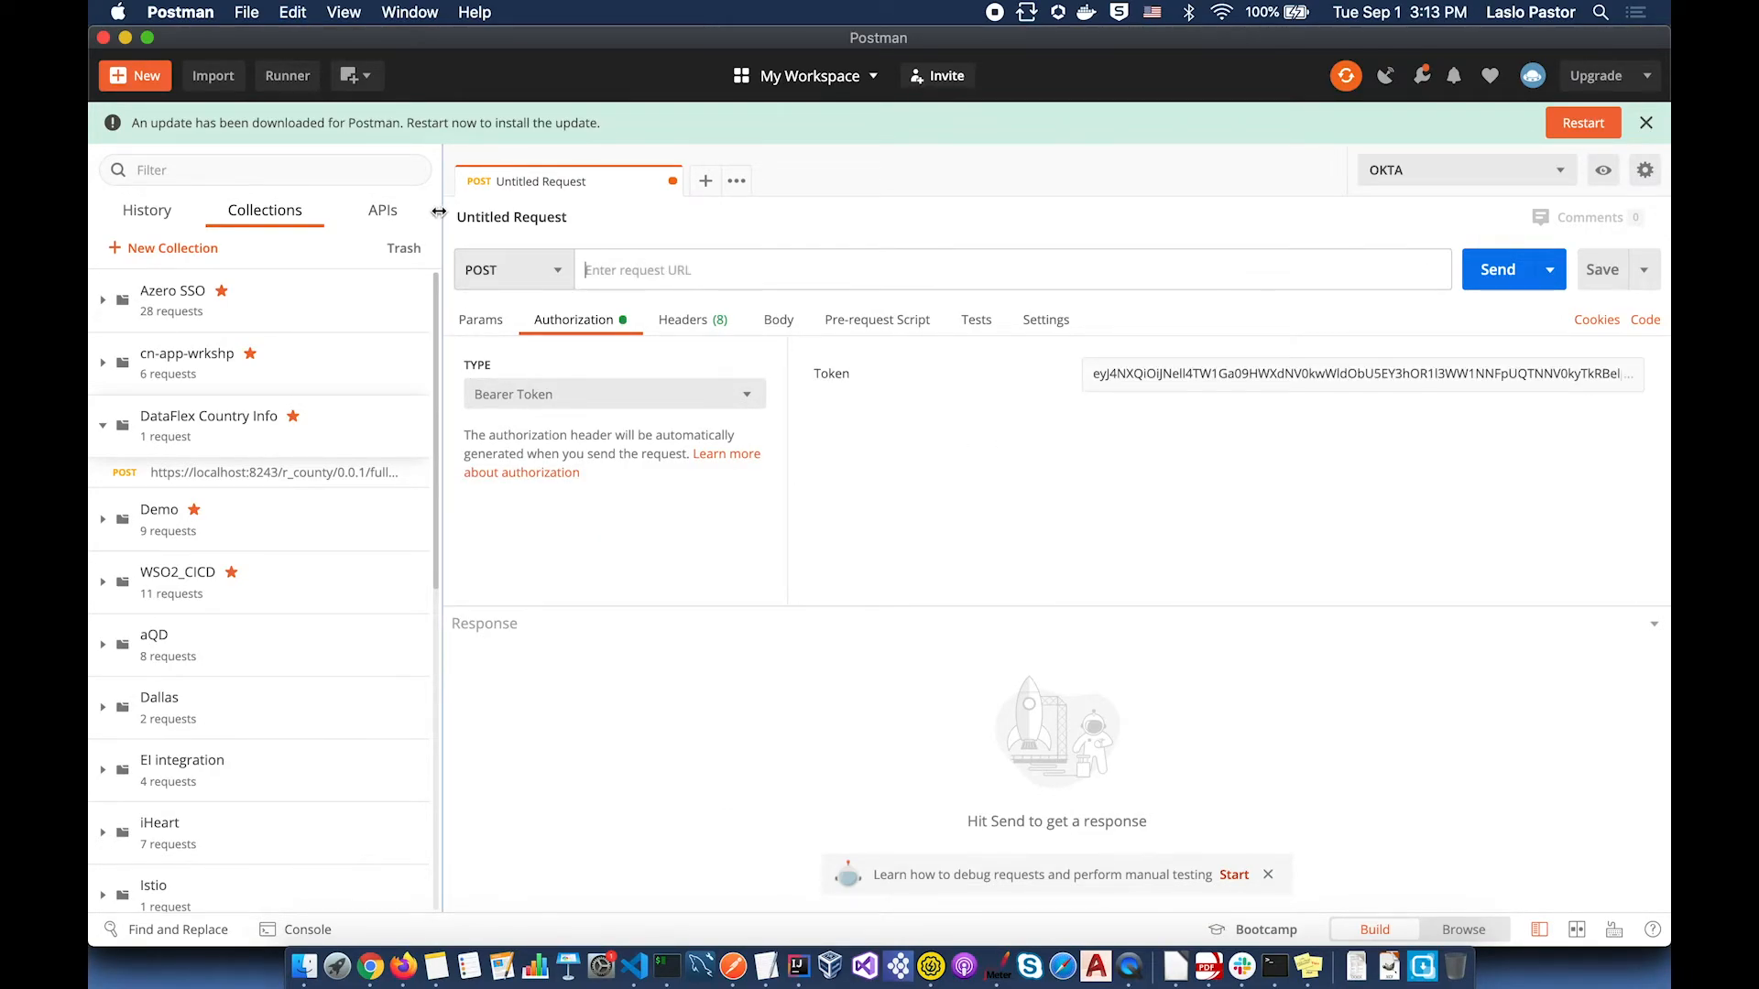
{"action": "key", "text": "super+v"}
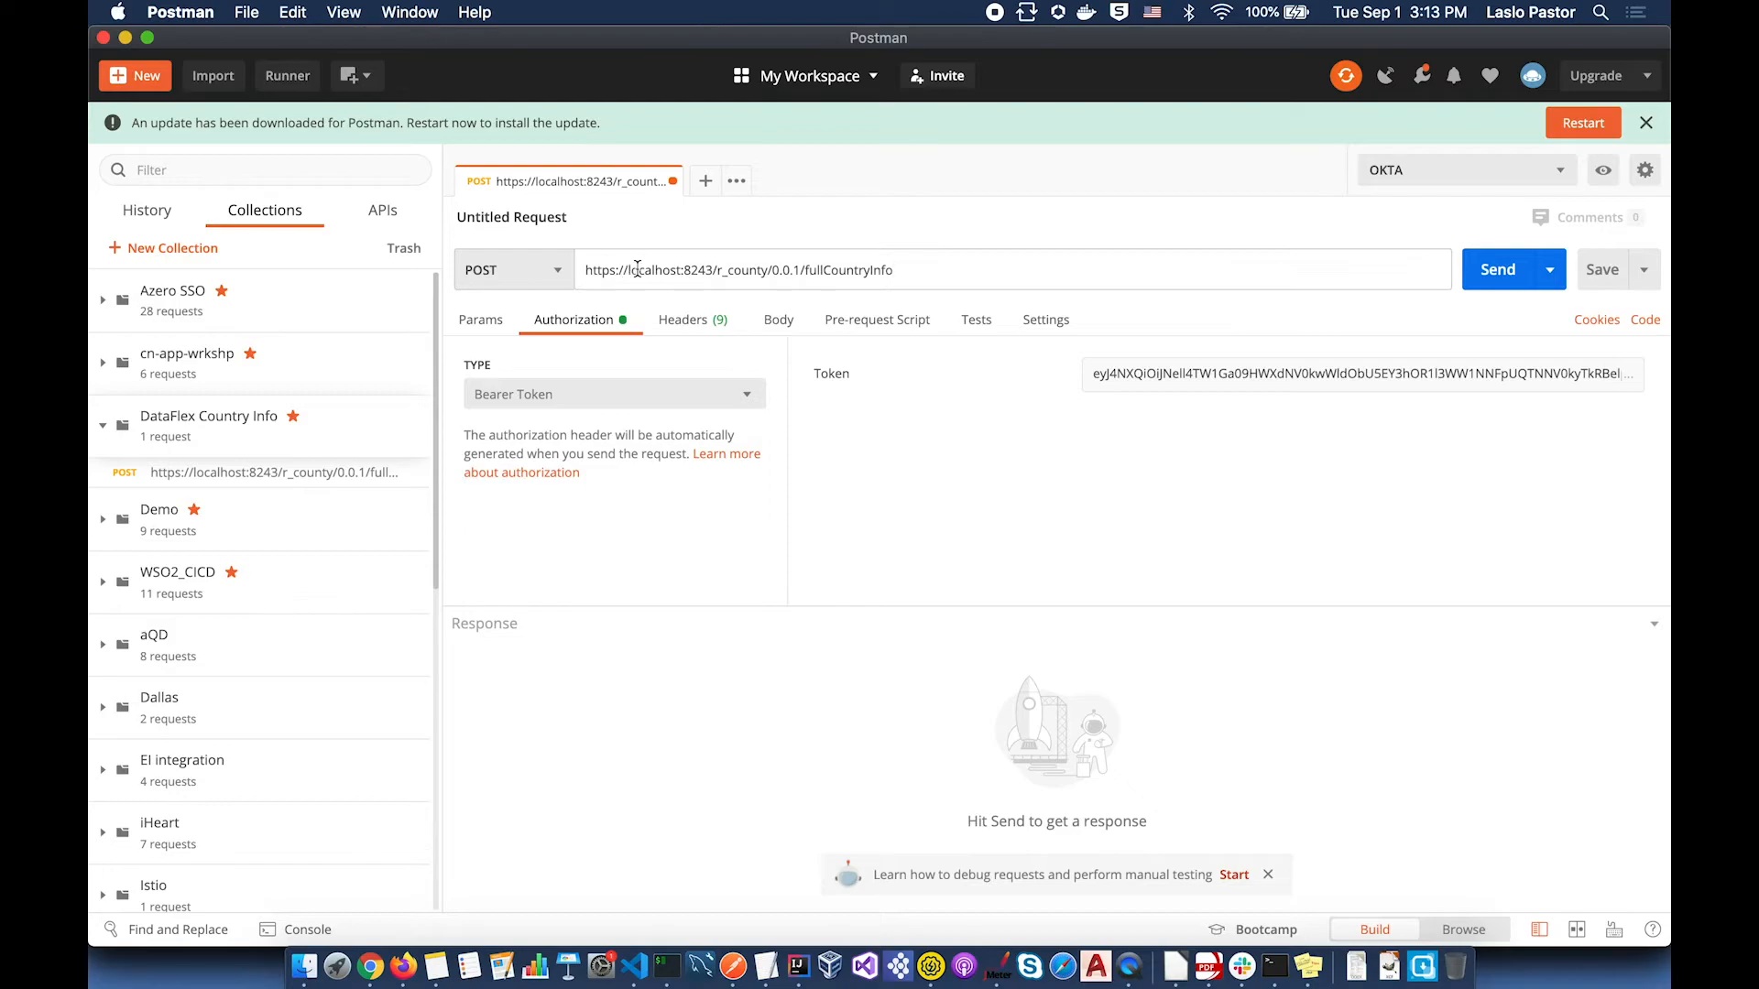
{"action": "left_click_drag", "start_coordinate": [685, 271], "coordinate": [766, 270]}
{"action": "left_click_drag", "start_coordinate": [805, 270], "coordinate": [896, 271]}
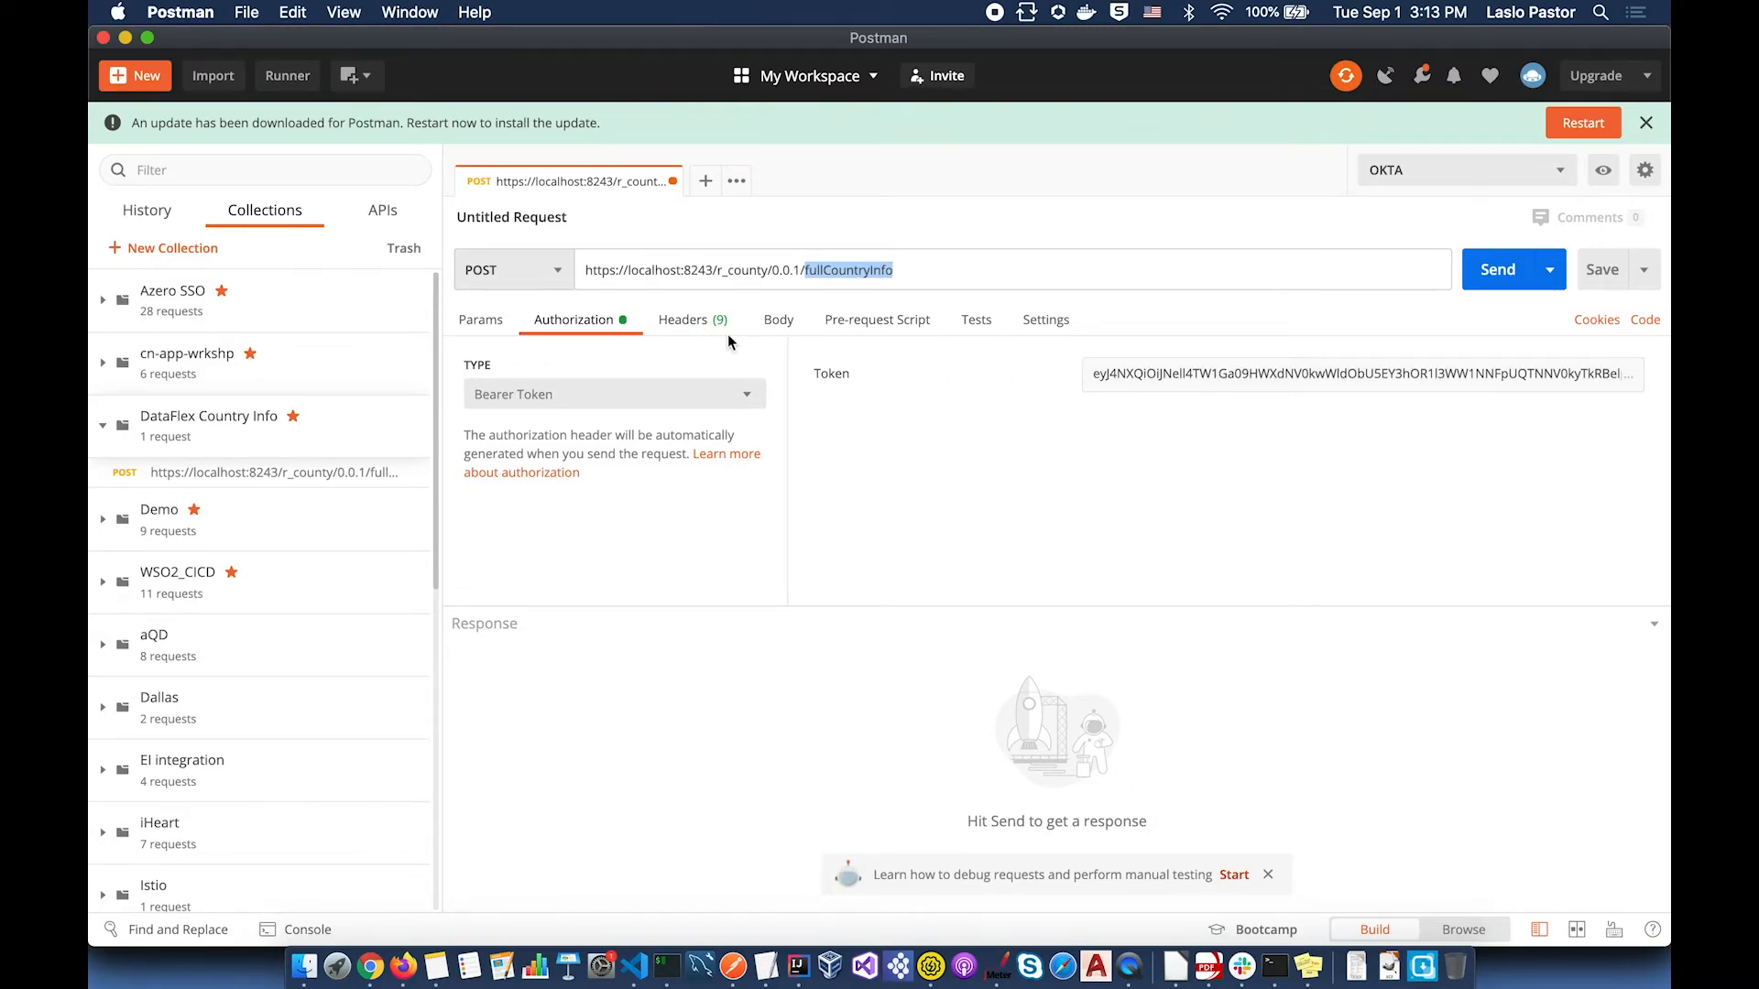
{"action": "left_click", "coordinate": [776, 326]}
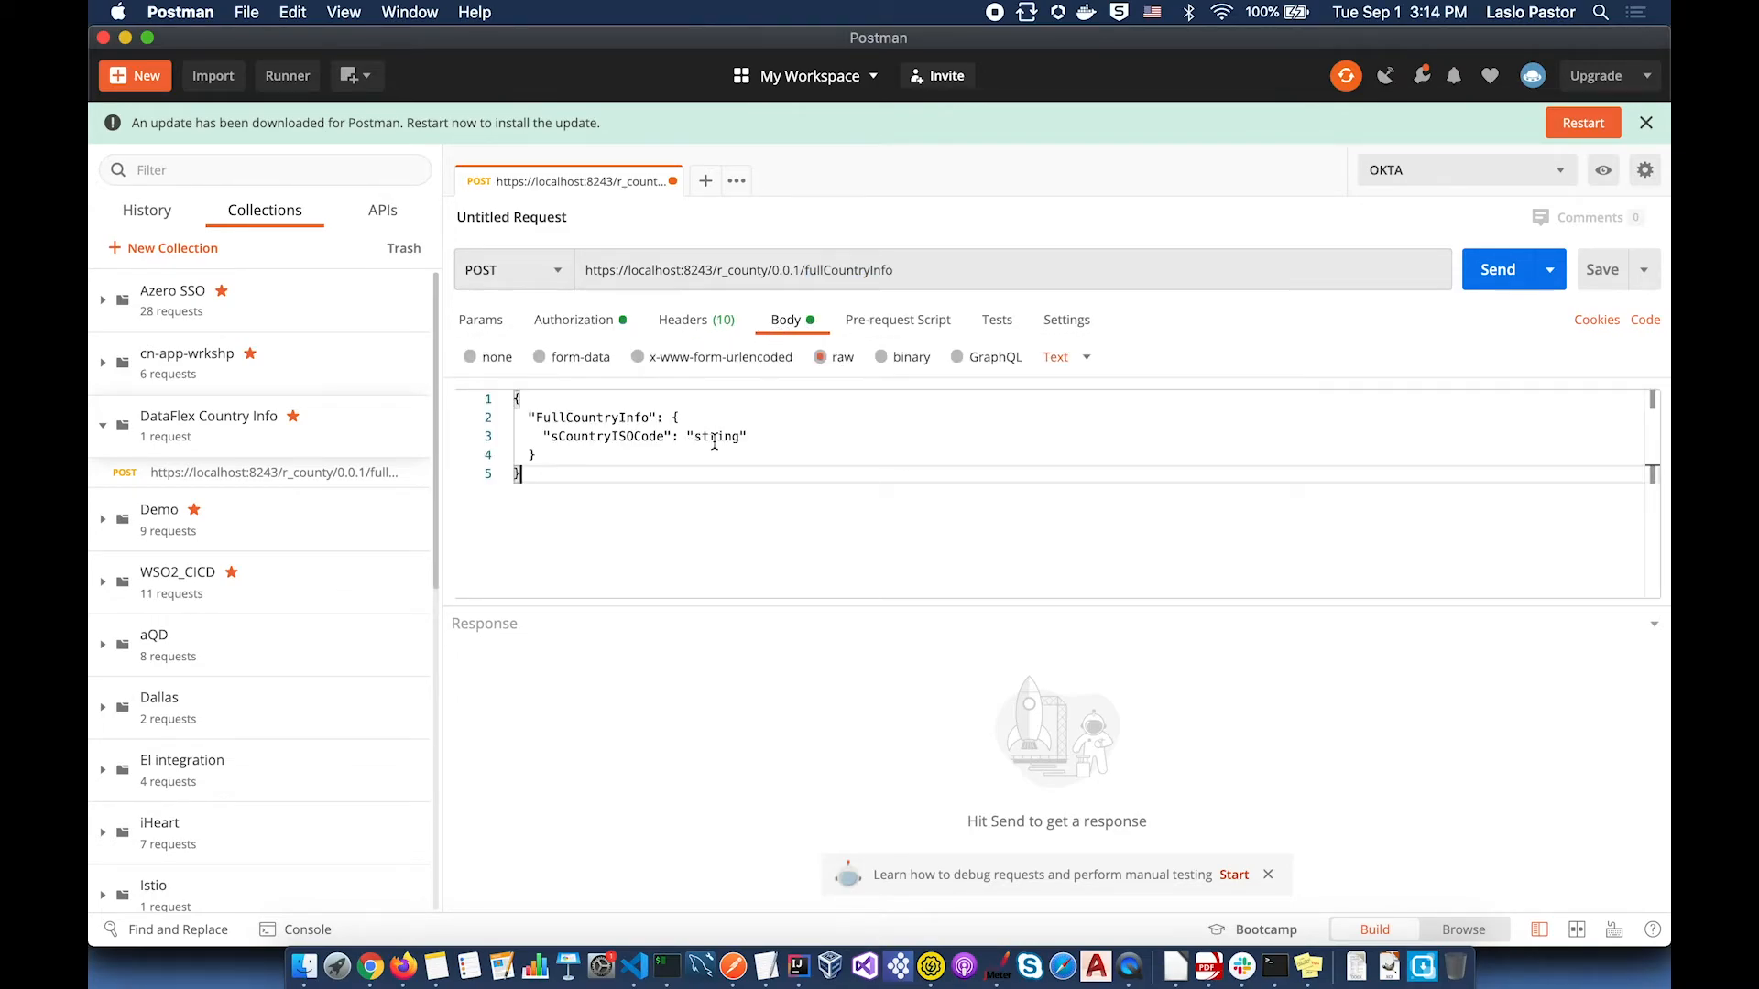
Step: Set sCountryISOCode to US, add a Content-Type: application/json header, and send the request
{"action": "double_click", "coordinate": [714, 444]}
{"action": "type", "text": "US"}
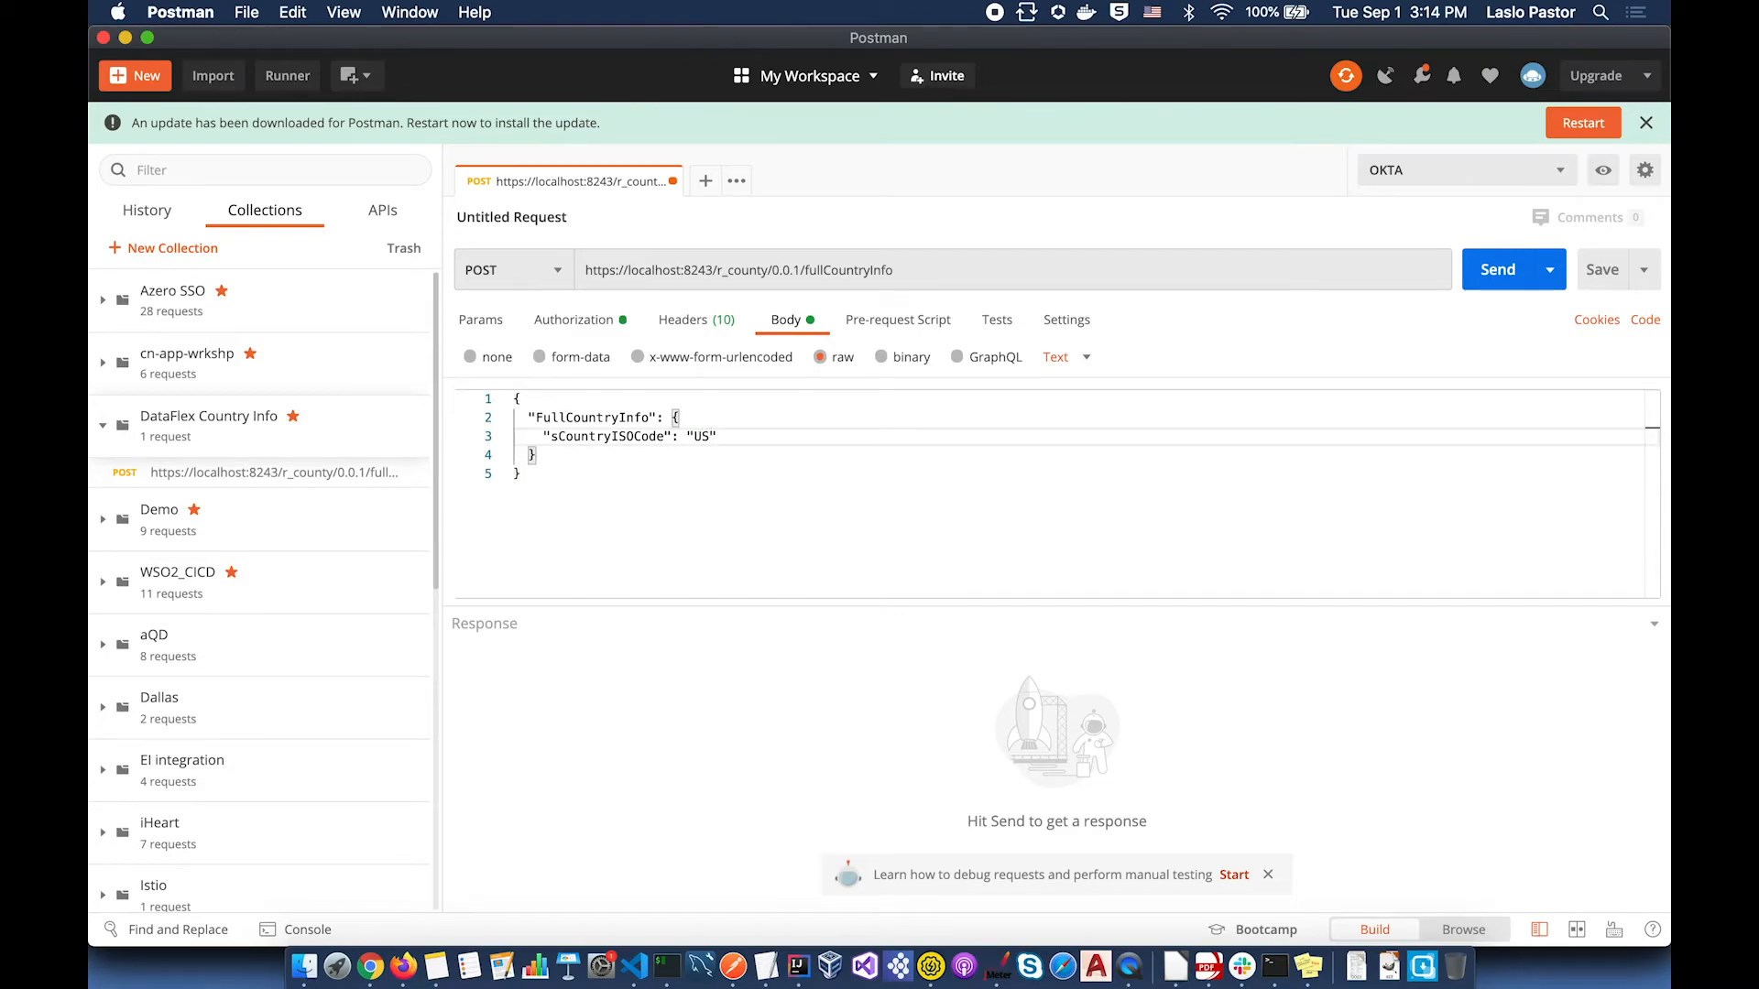
{"action": "left_click", "coordinate": [613, 593]}
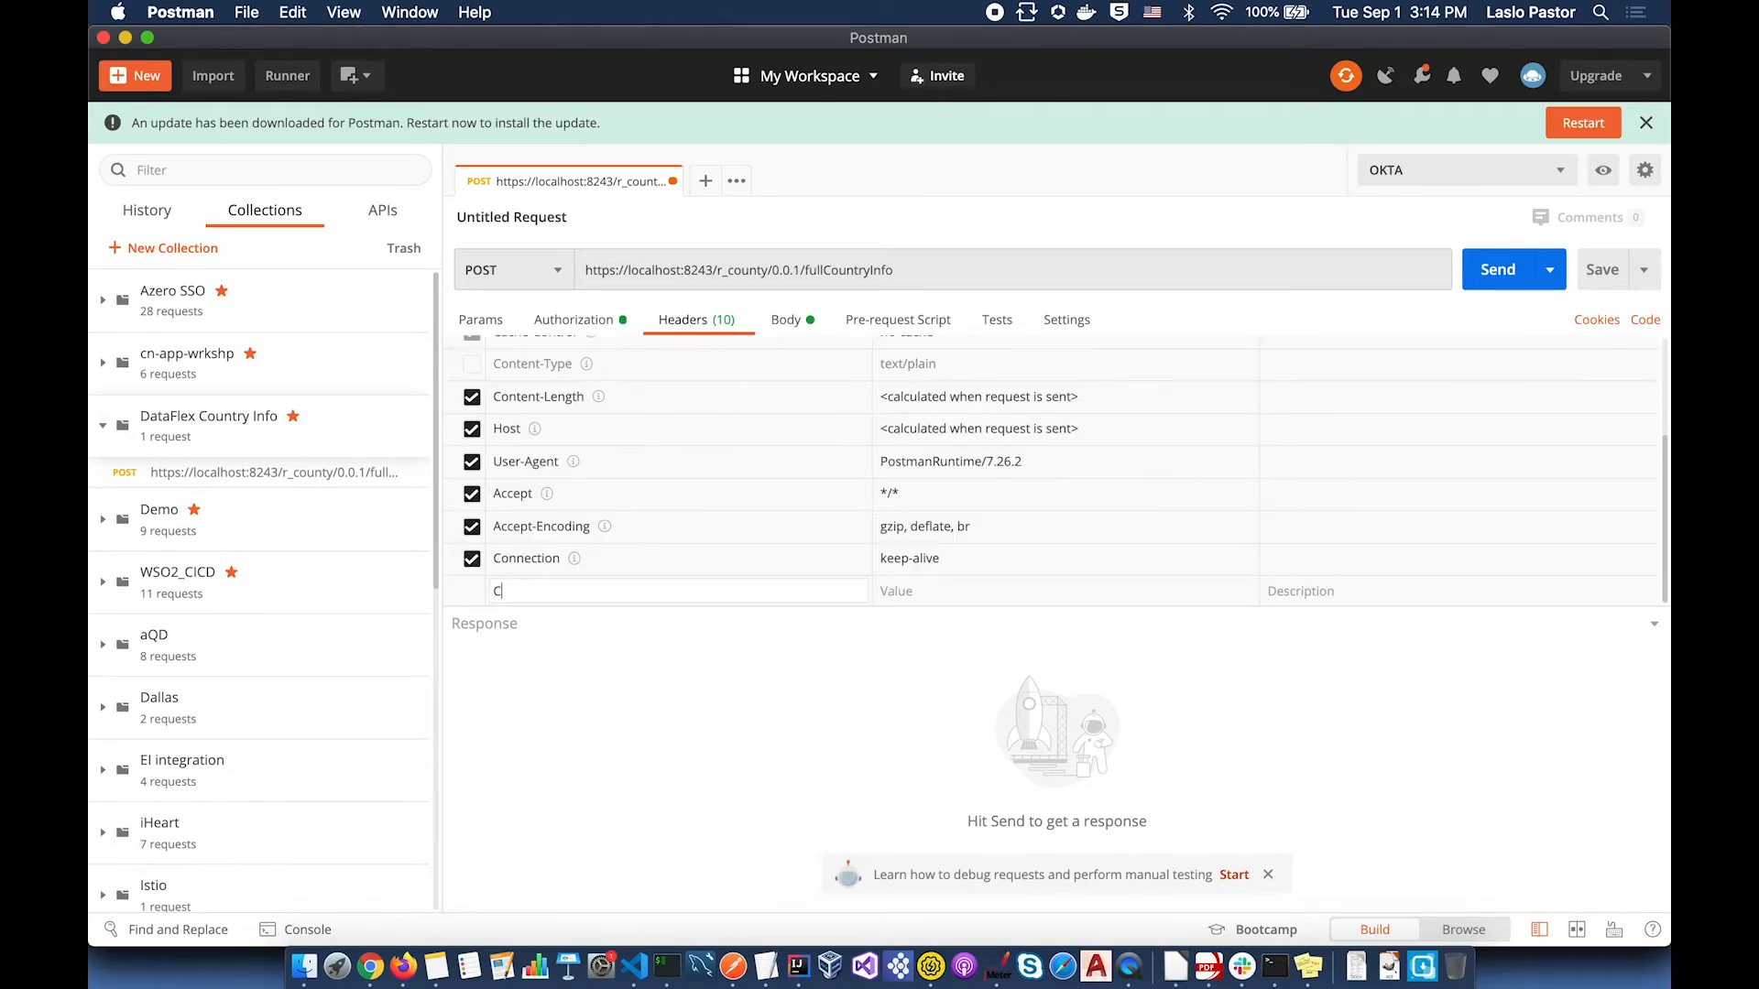
{"action": "type", "text": "Conte"}
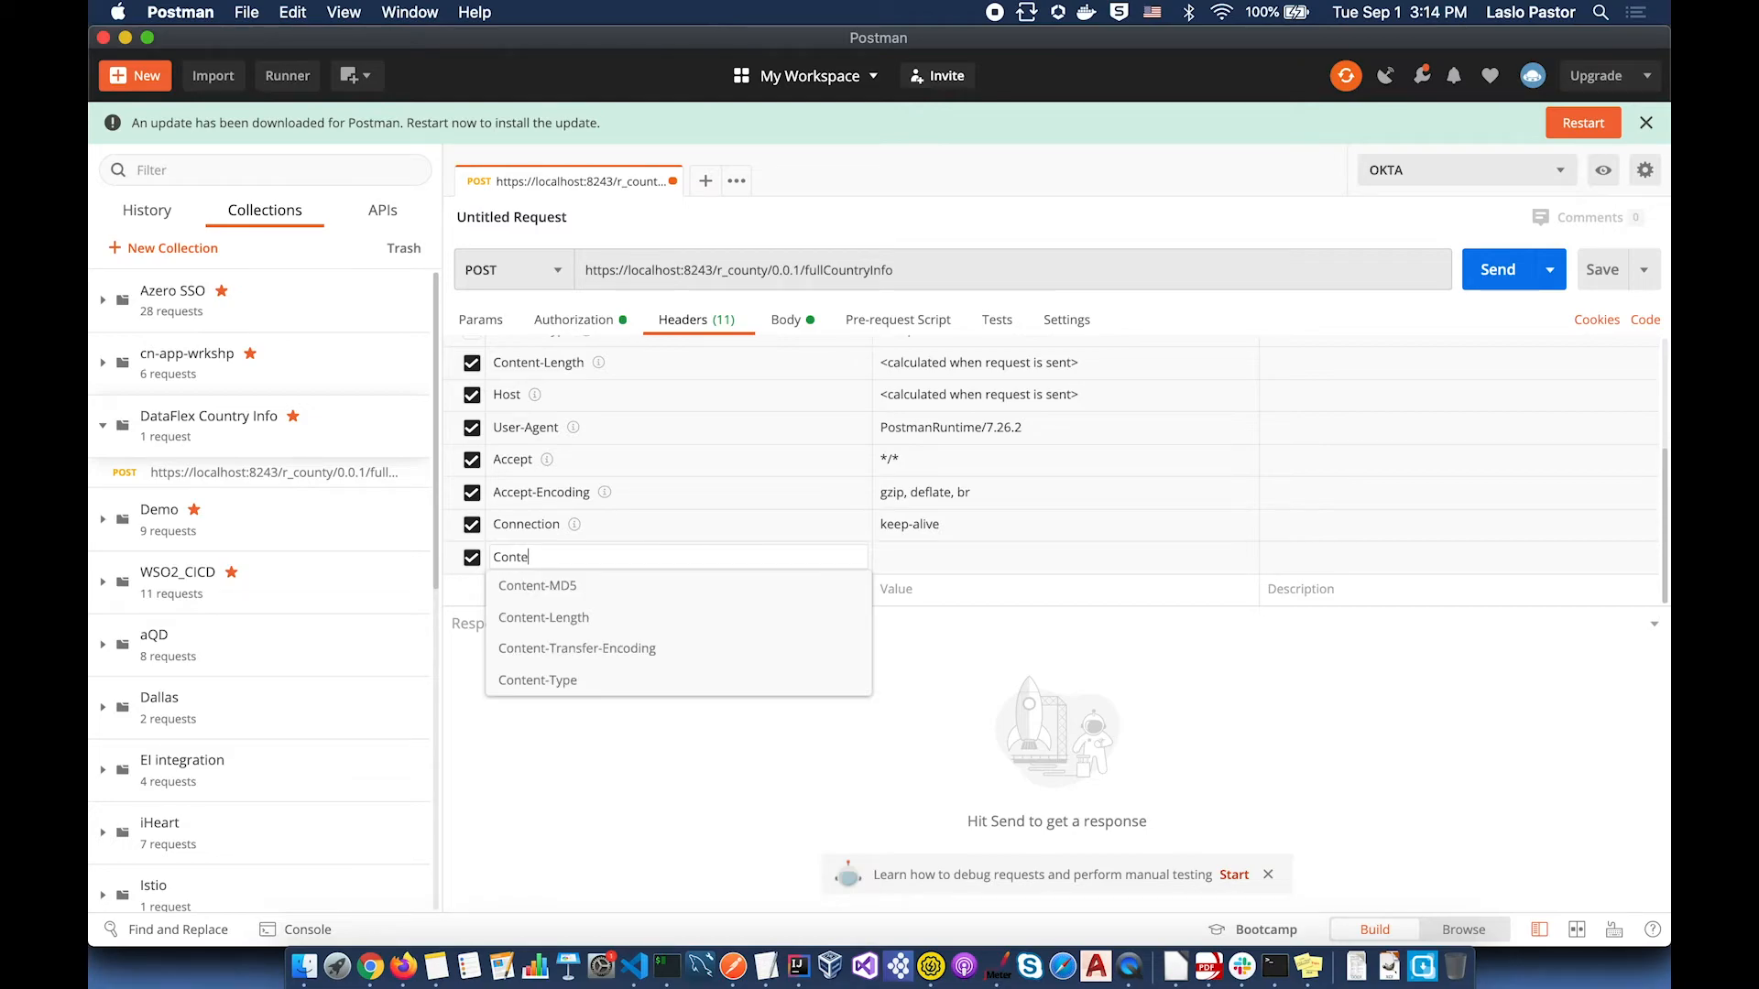
{"action": "left_click", "coordinate": [606, 686]}
{"action": "left_click", "coordinate": [917, 556]}
{"action": "type", "text": "appl"}
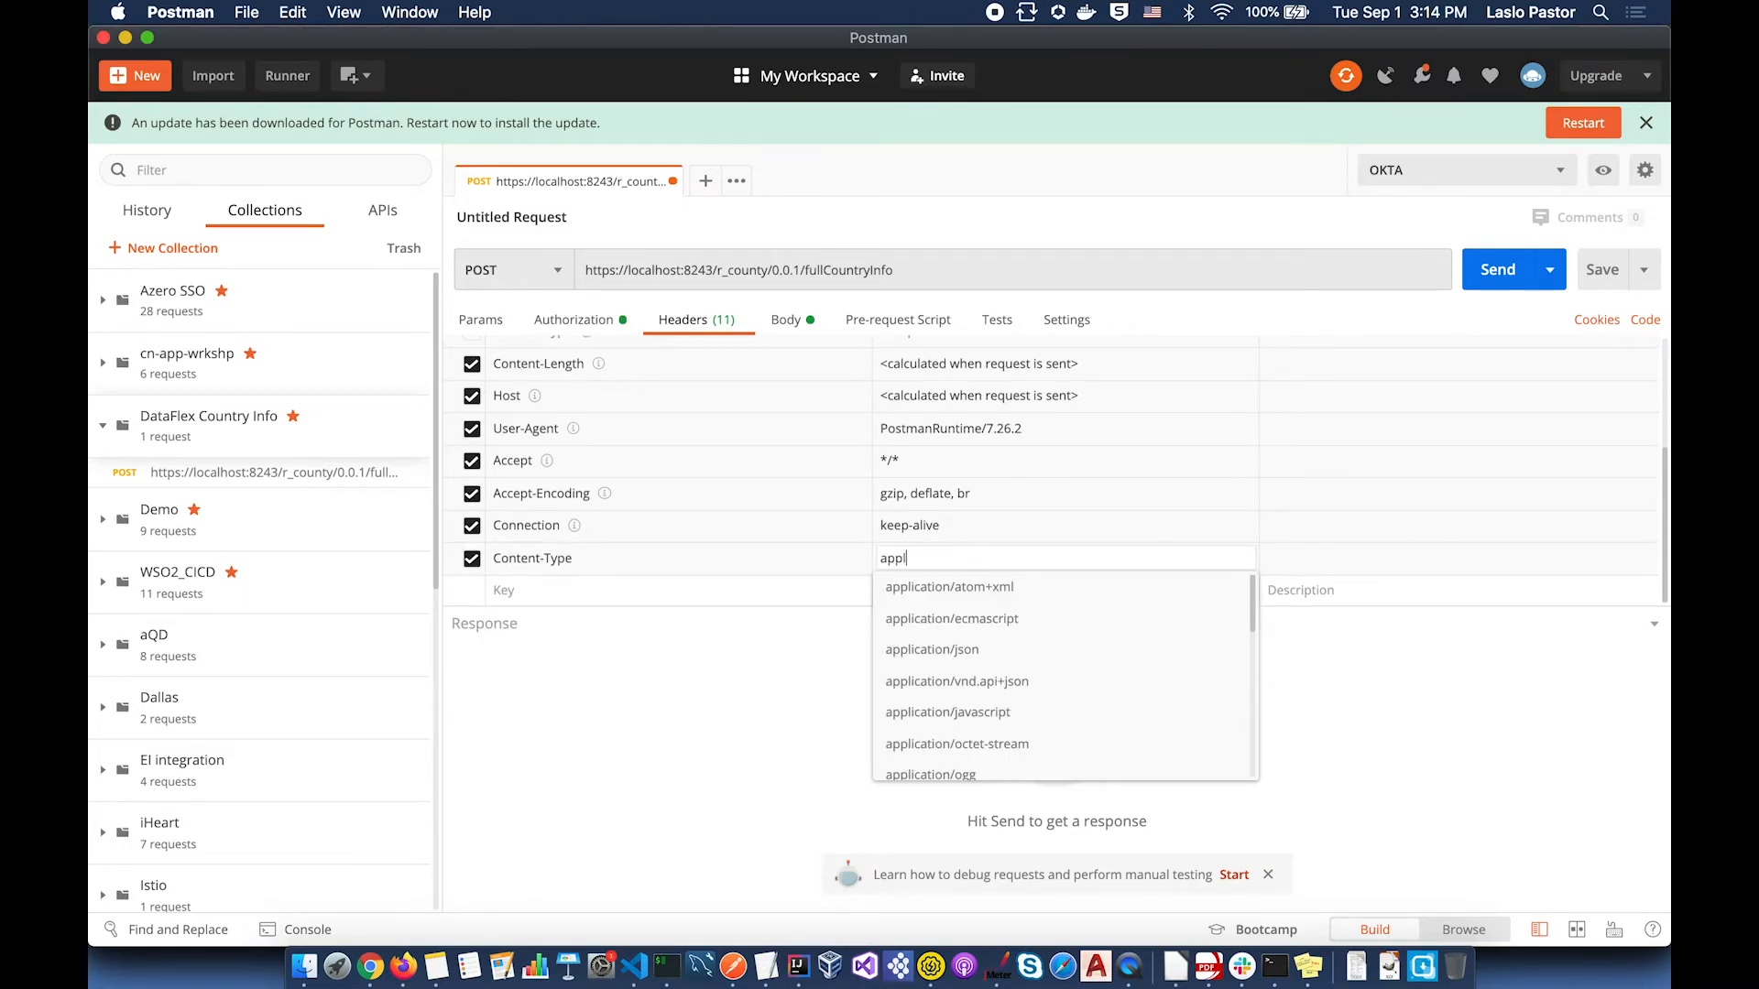
{"action": "left_click", "coordinate": [933, 648]}
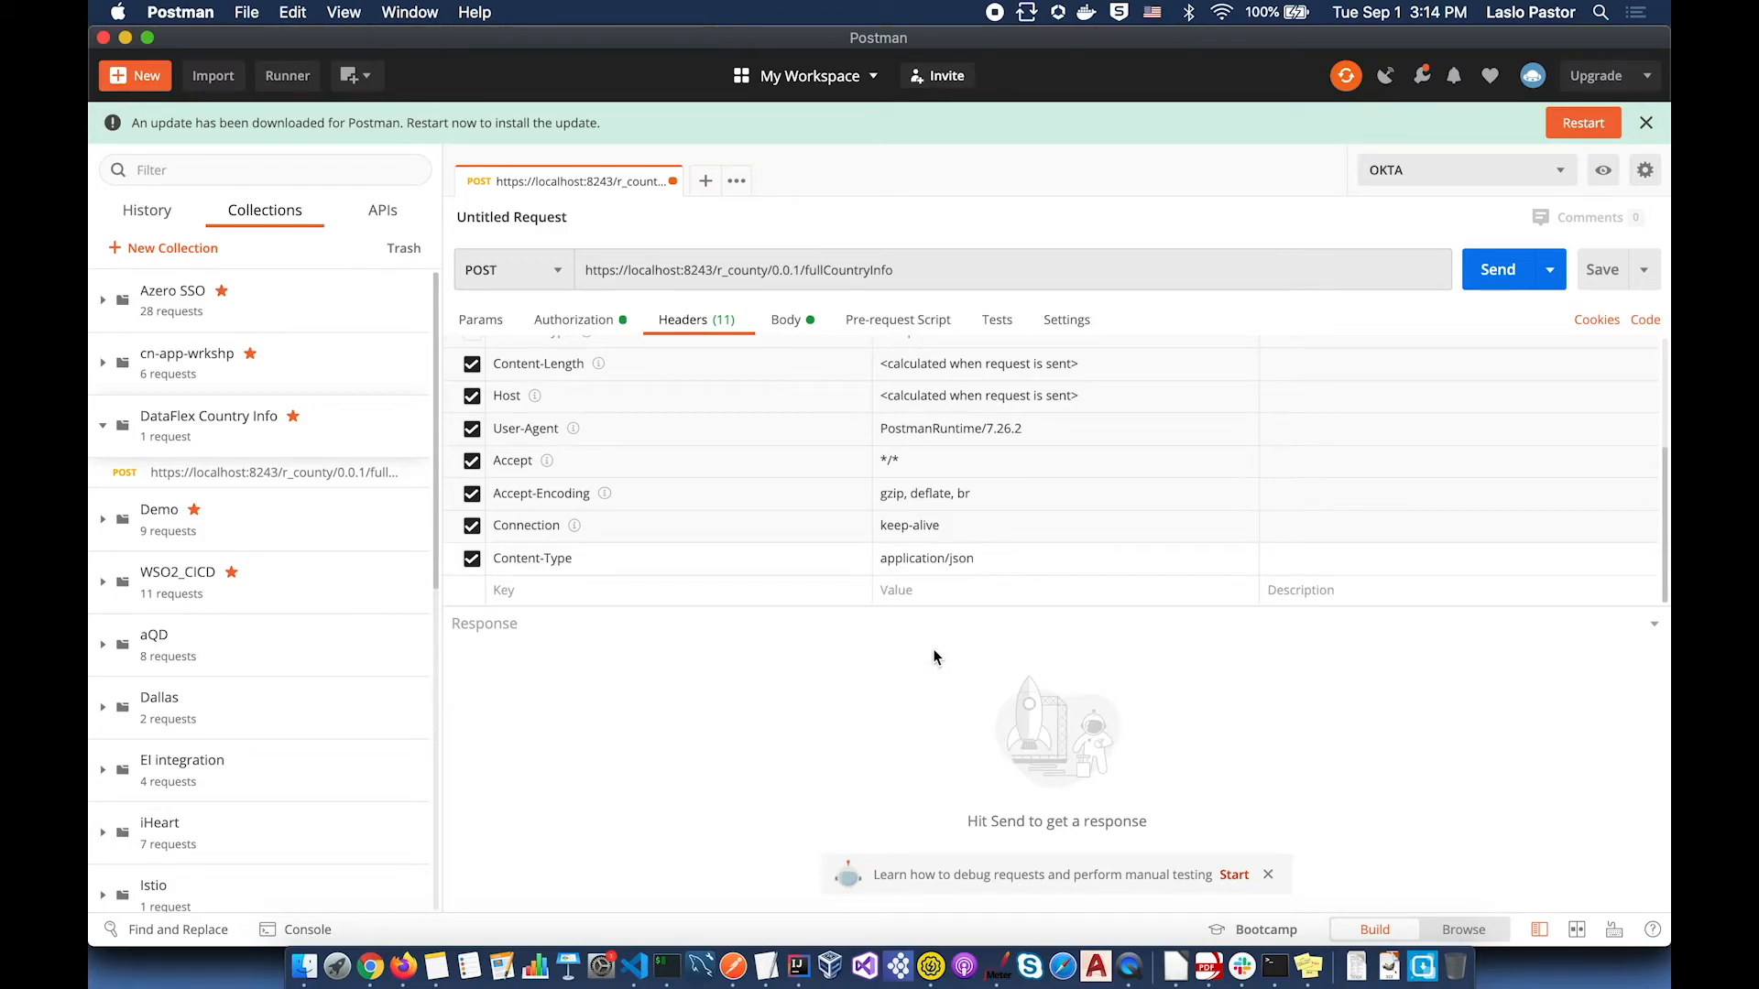
{"action": "left_click", "coordinate": [1501, 270]}
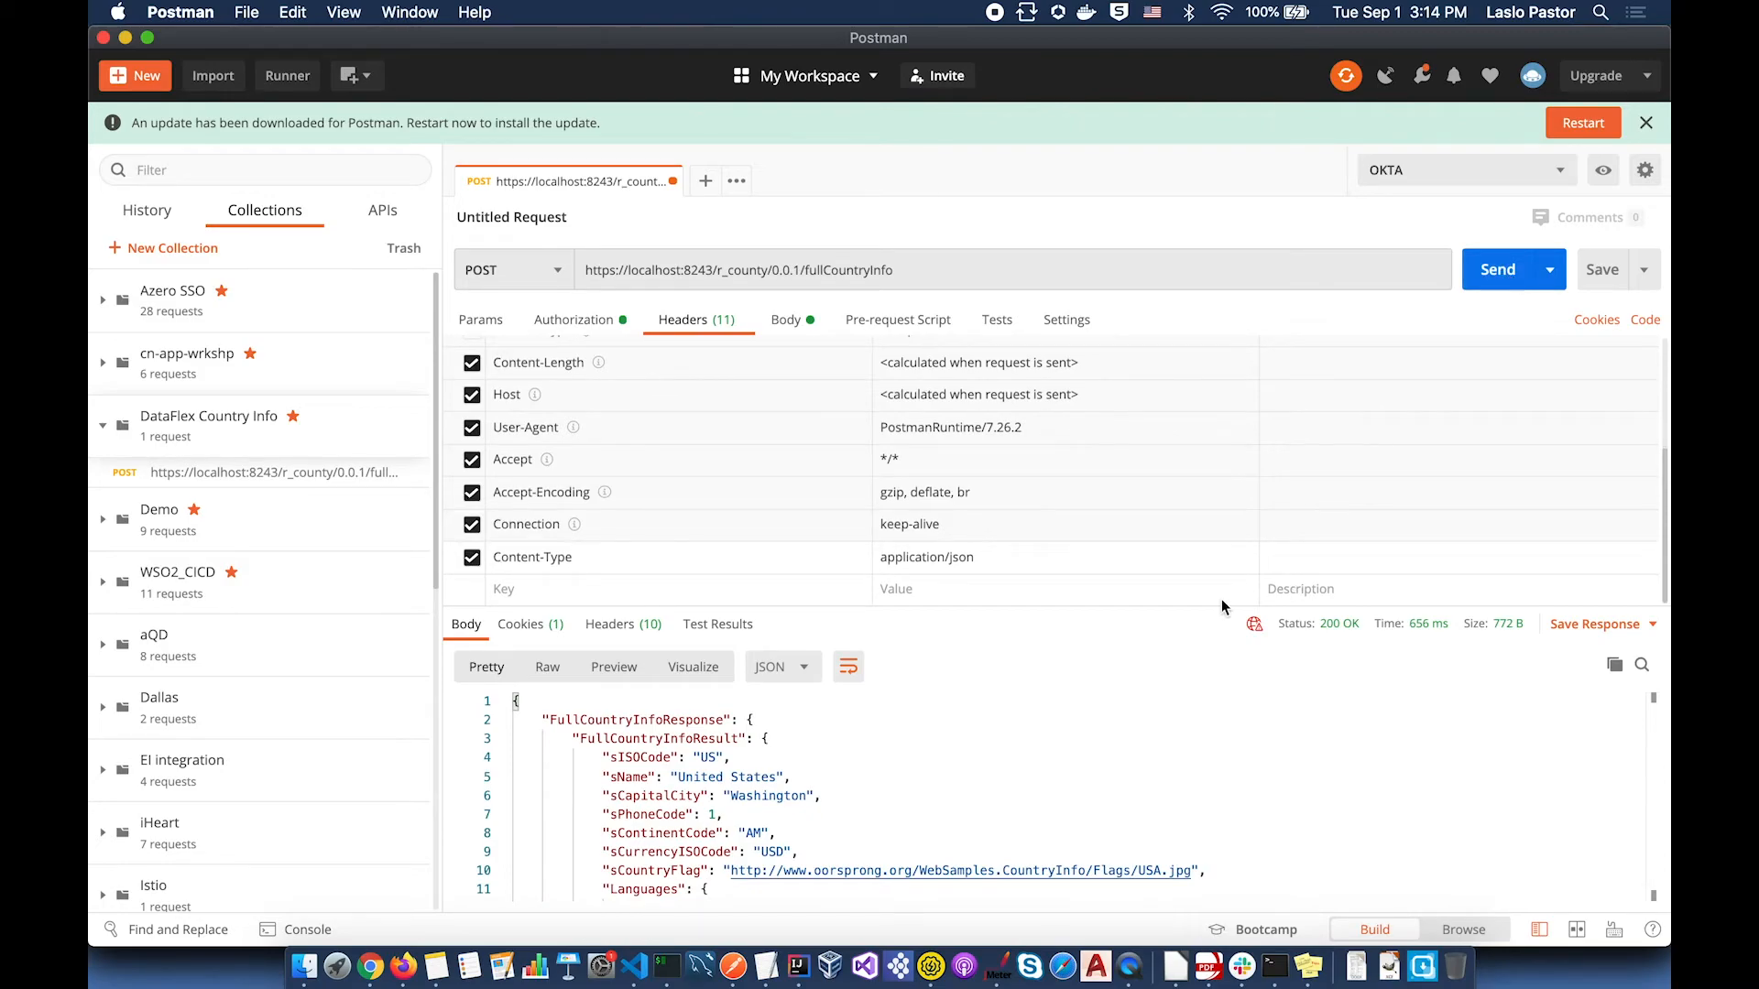
Step: Expand the response to read the full United States info, then resend until 'Message throttled out' appears
{"action": "left_click_drag", "start_coordinate": [1203, 611], "coordinate": [1206, 543]}
{"action": "scroll", "coordinate": [1067, 698], "scroll_direction": "down", "scroll_amount": 2}
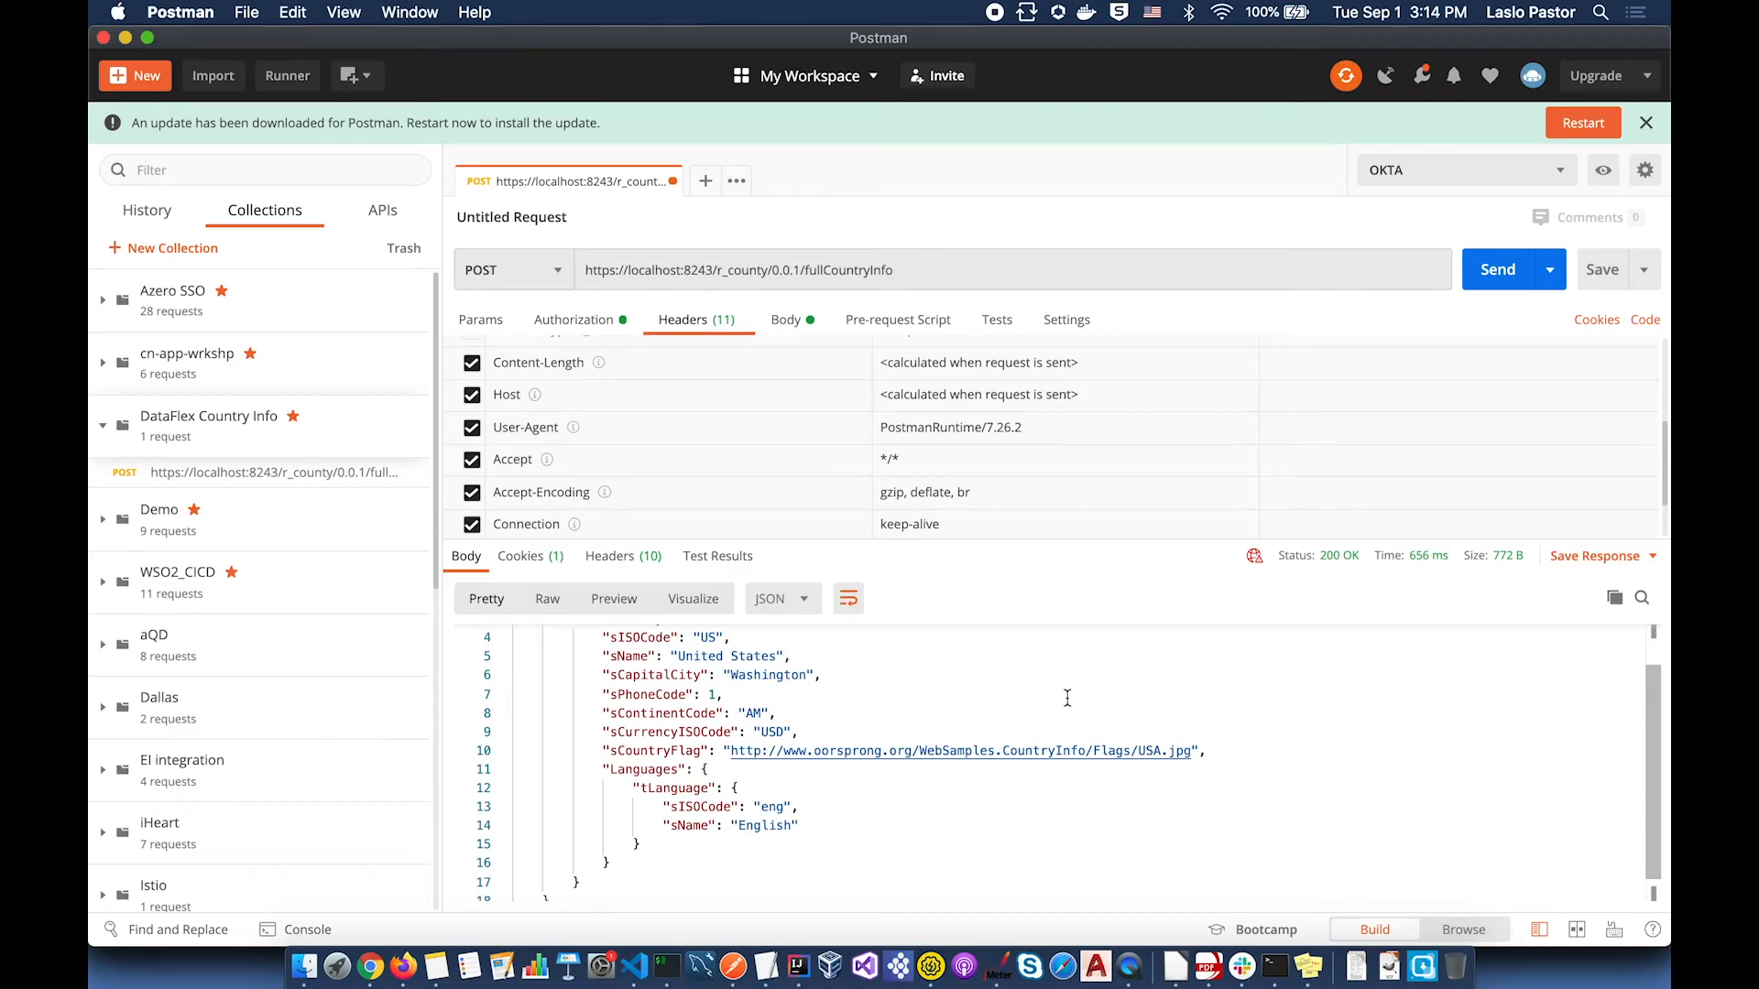
{"action": "scroll", "coordinate": [1067, 698], "scroll_direction": "up", "scroll_amount": 2}
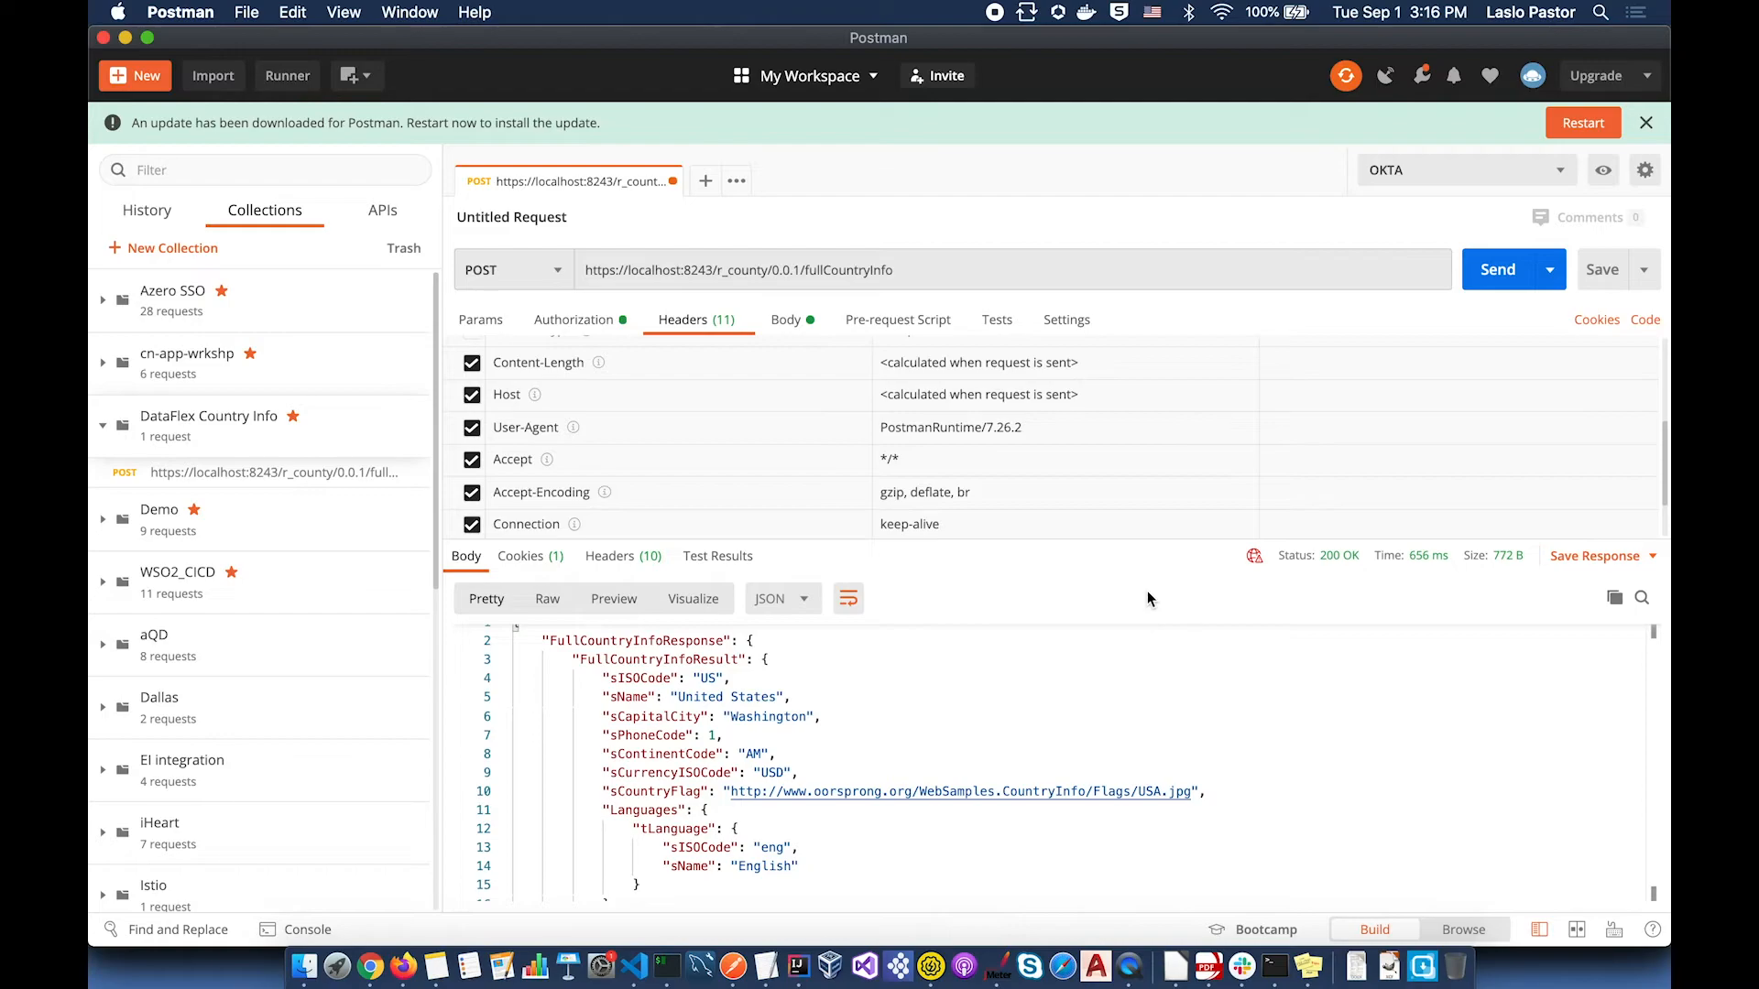
{"action": "left_click", "coordinate": [1487, 275]}
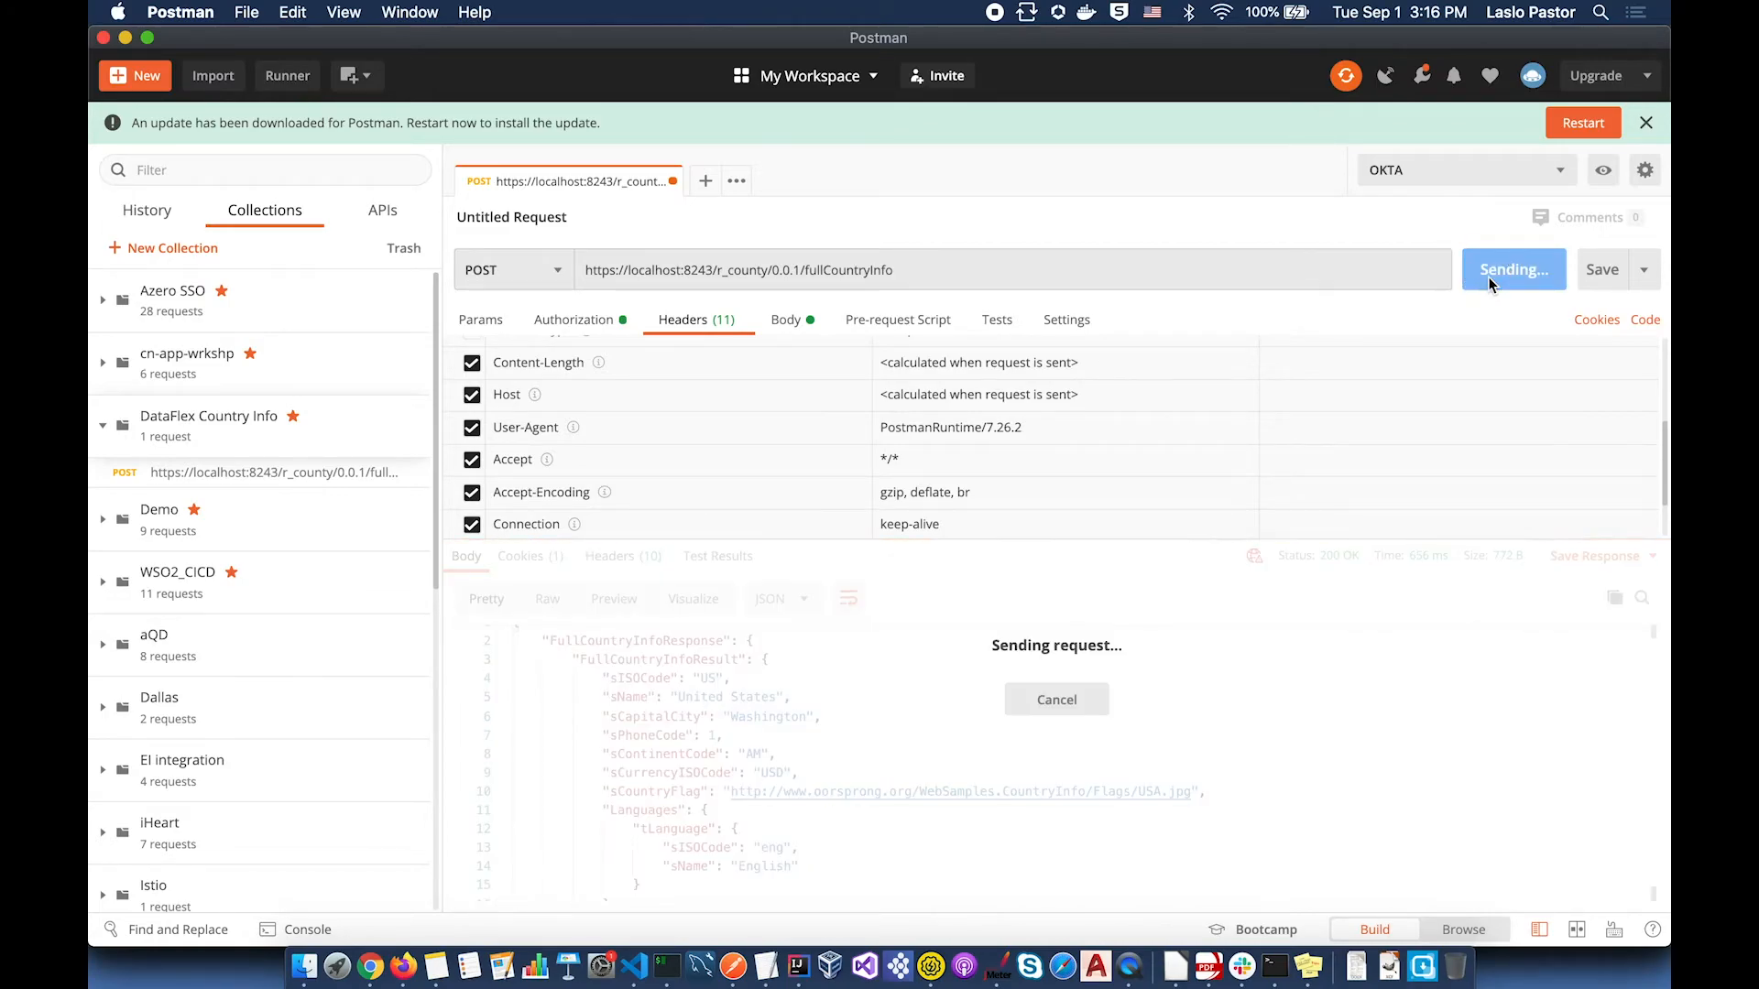
{"action": "left_click", "coordinate": [1490, 278]}
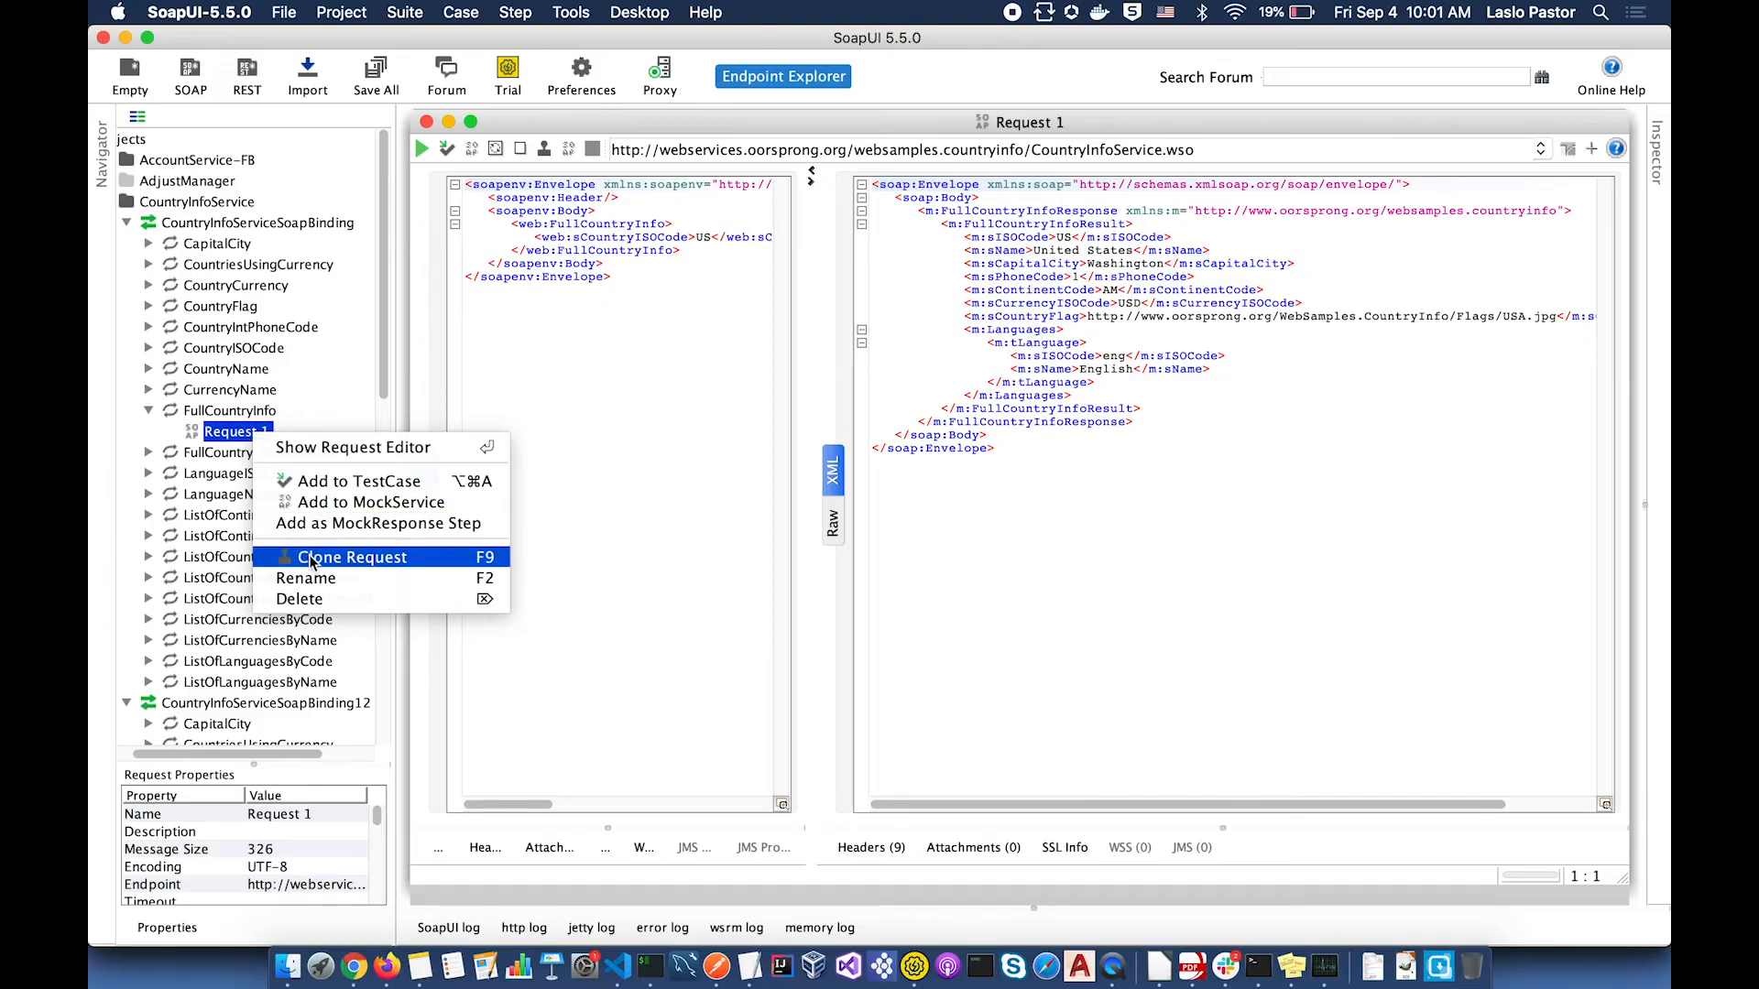
{"action": "left_click", "coordinate": [310, 555]}
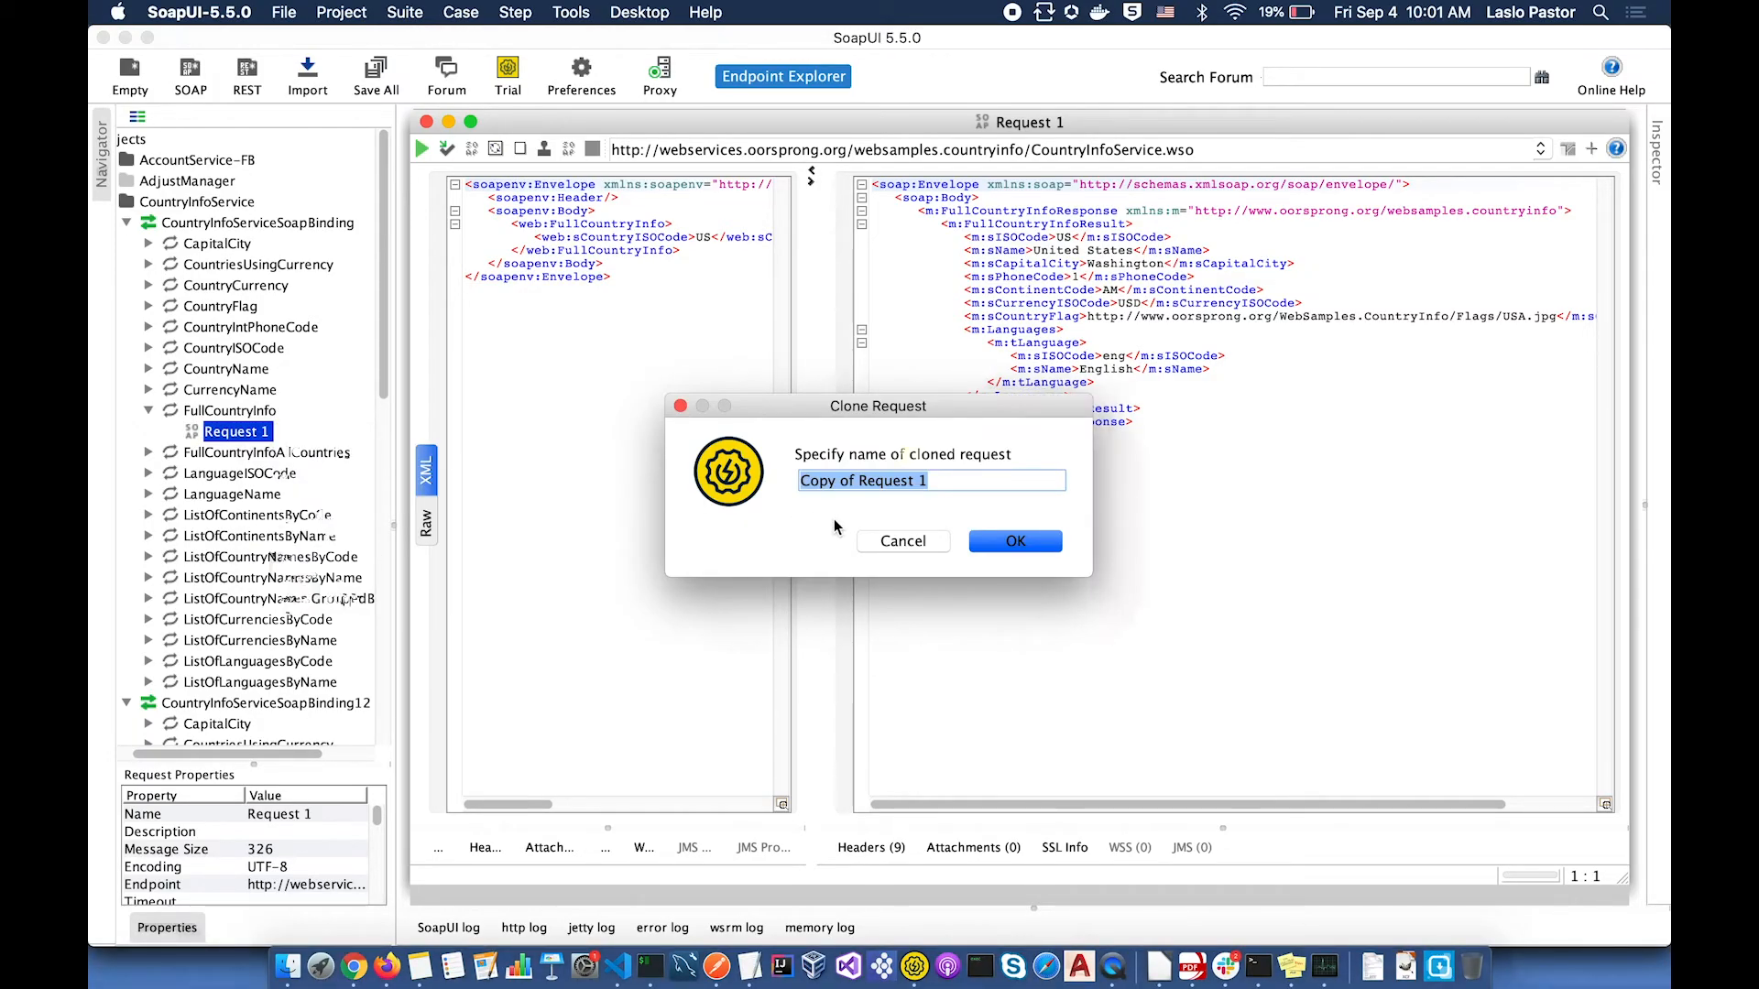
{"action": "type", "text": "SecureCall"}
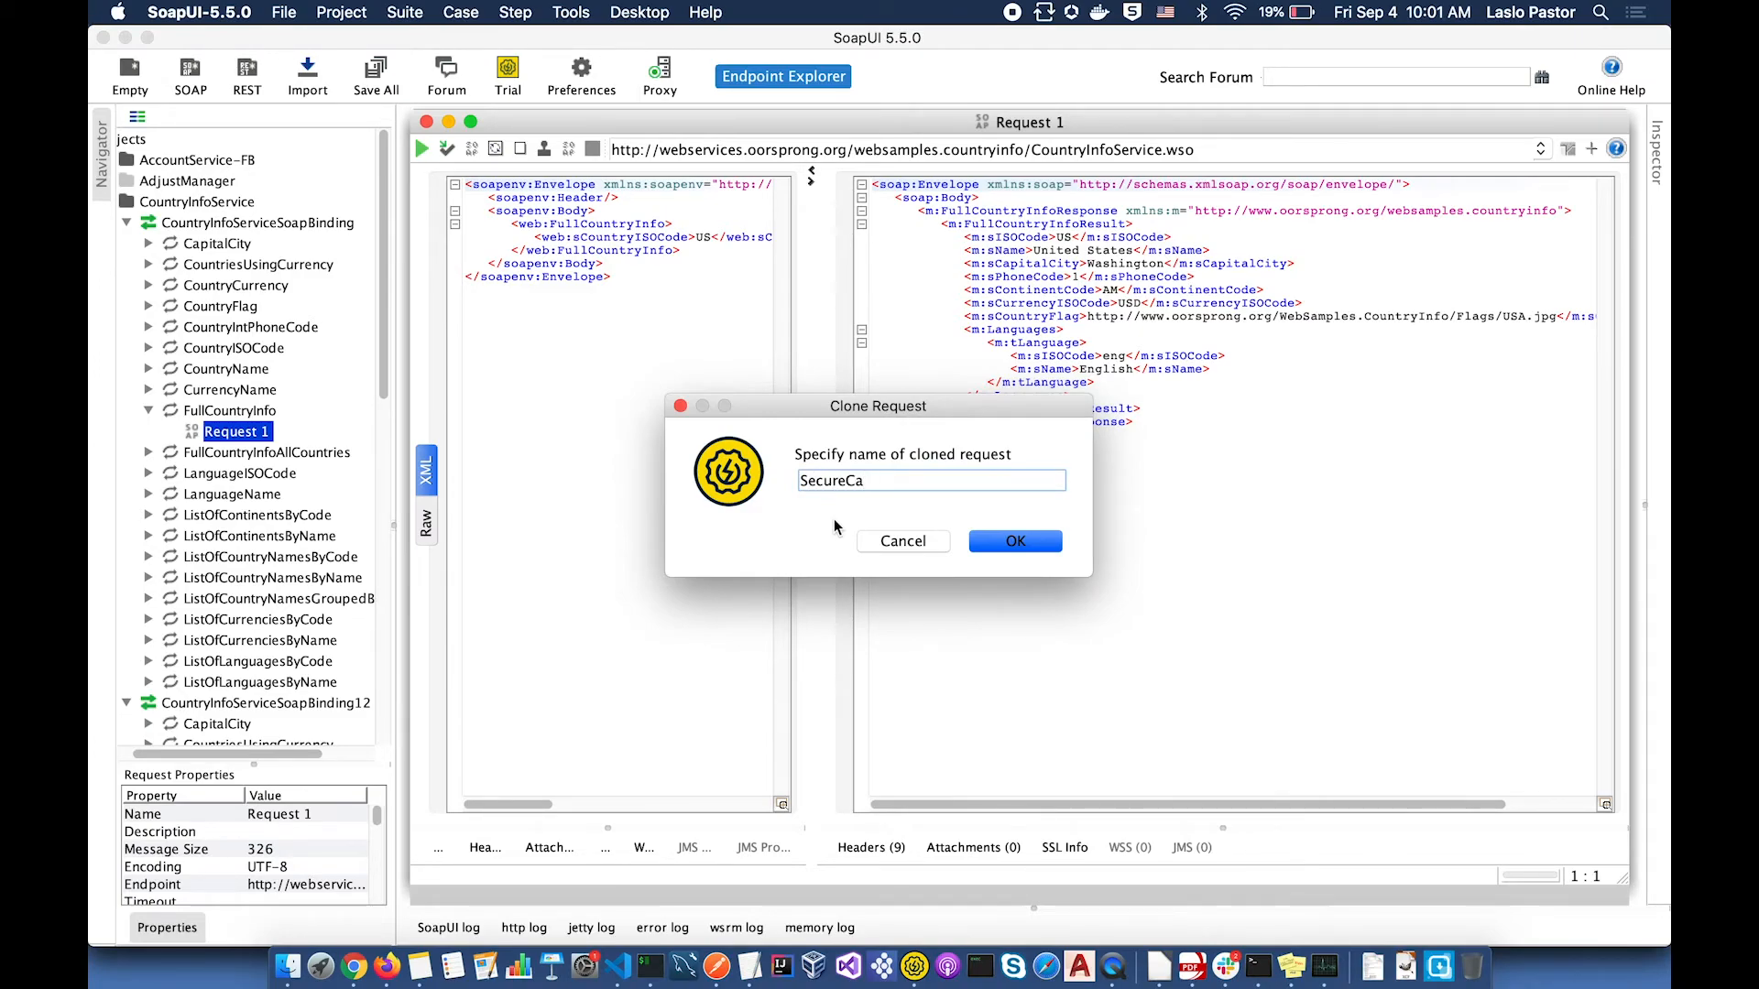
{"action": "left_click", "coordinate": [1010, 543]}
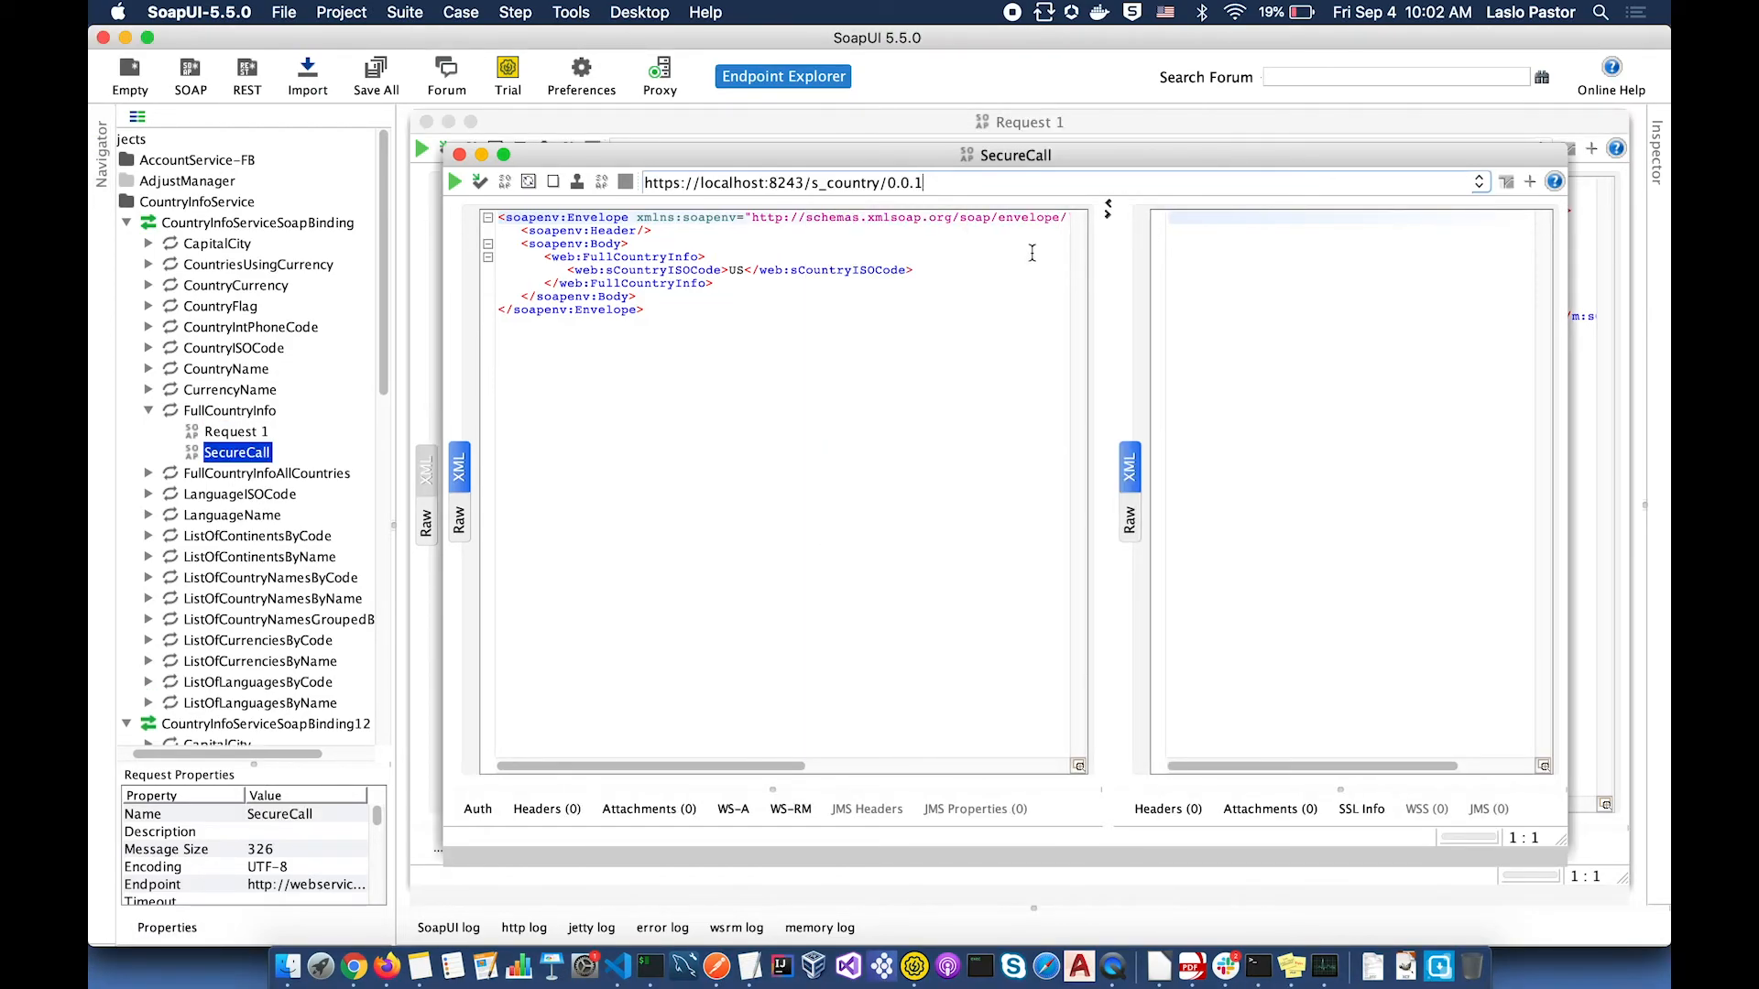
Step: Run SecureCall and highlight the Authentication Failure, Invalid Credentials fault it returns
{"action": "left_click", "coordinate": [455, 182]}
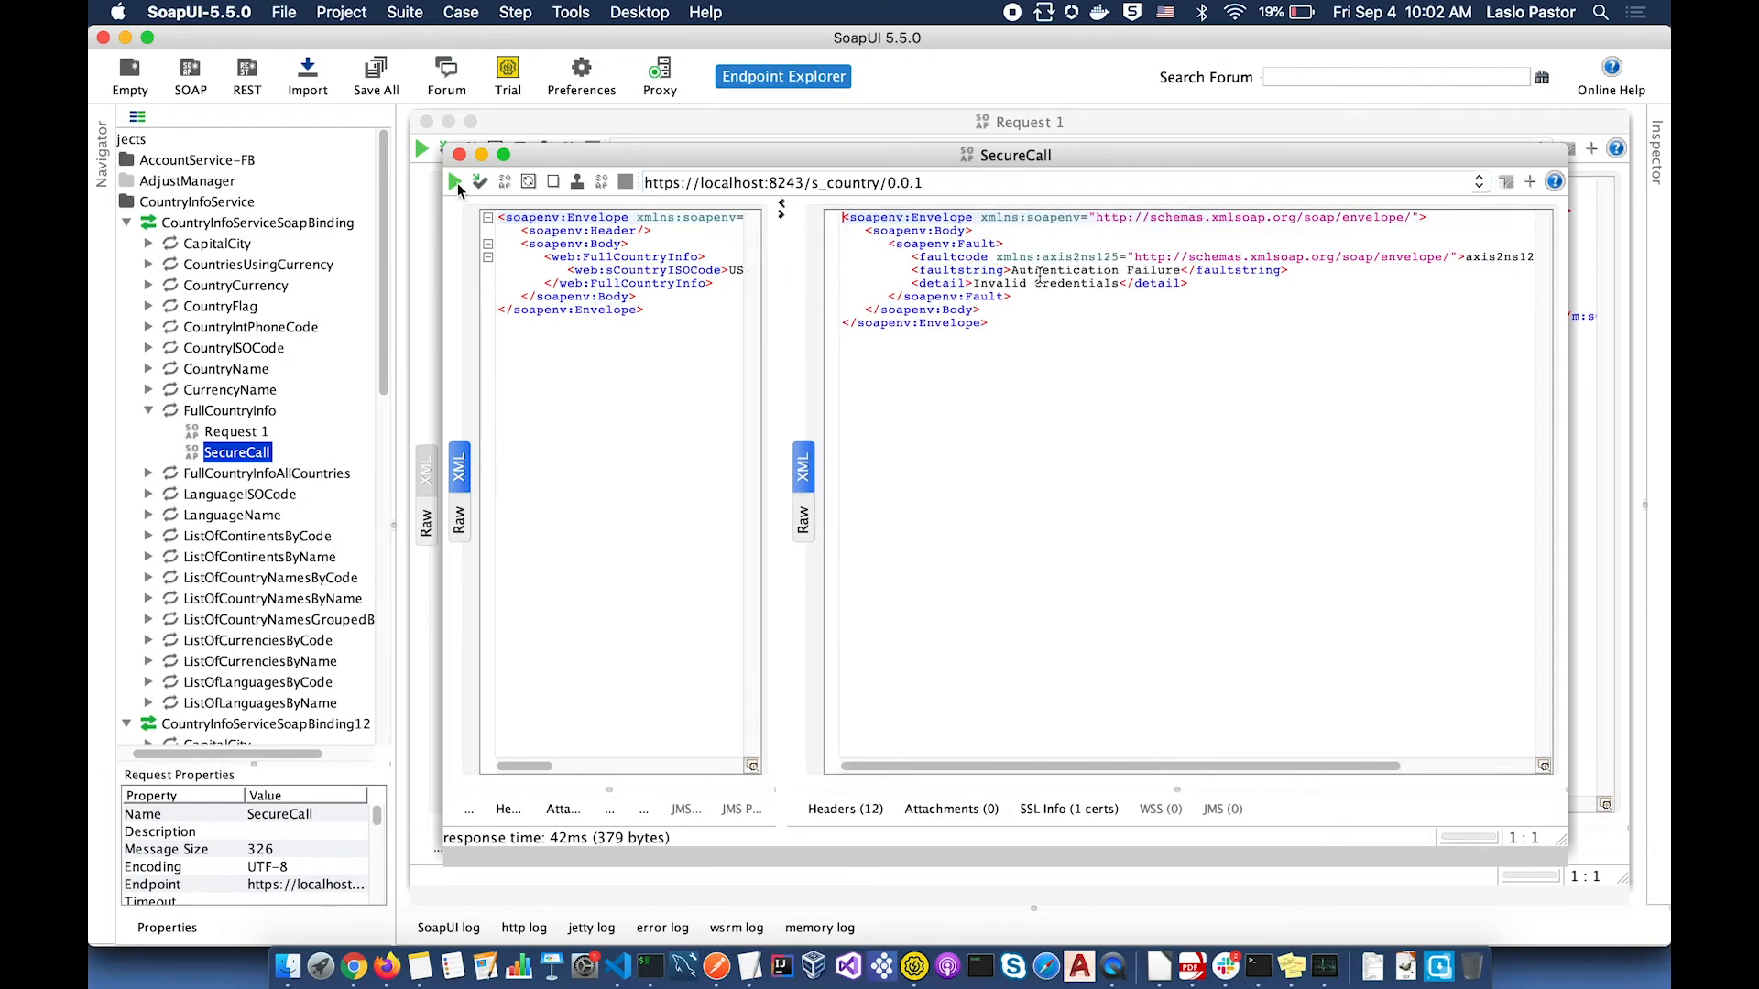
{"action": "left_click_drag", "start_coordinate": [1011, 270], "coordinate": [1181, 270]}
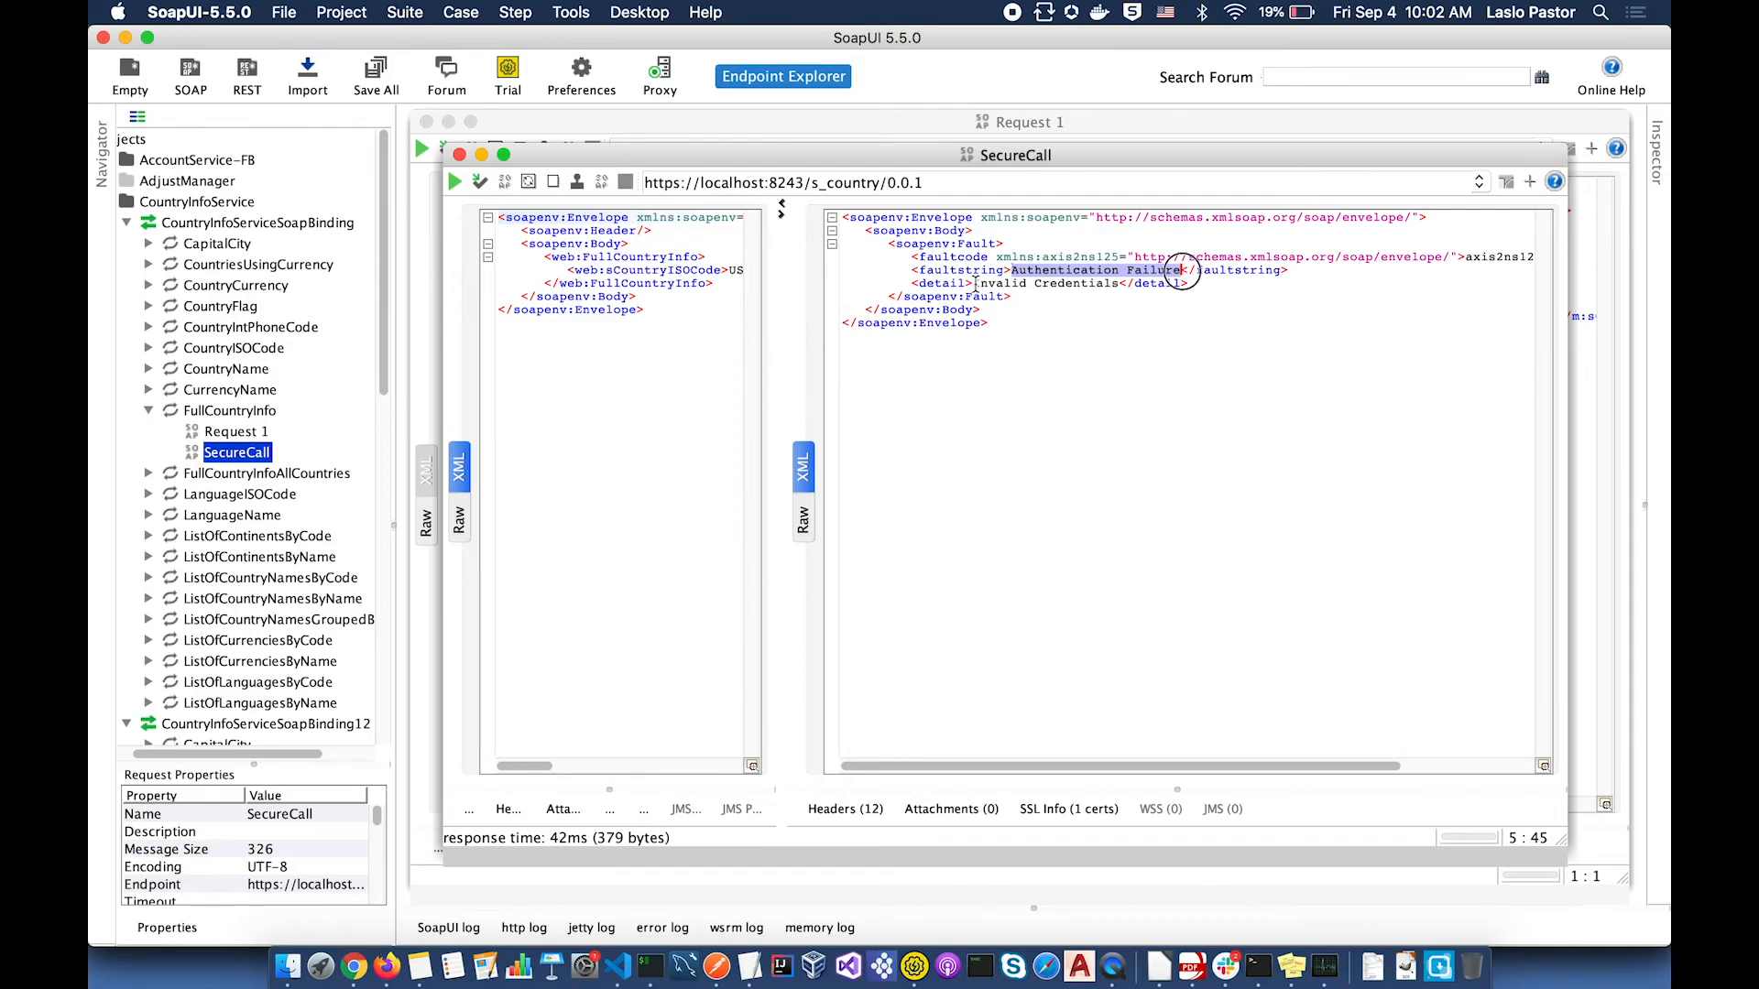
{"action": "left_click_drag", "start_coordinate": [972, 283], "coordinate": [1118, 284]}
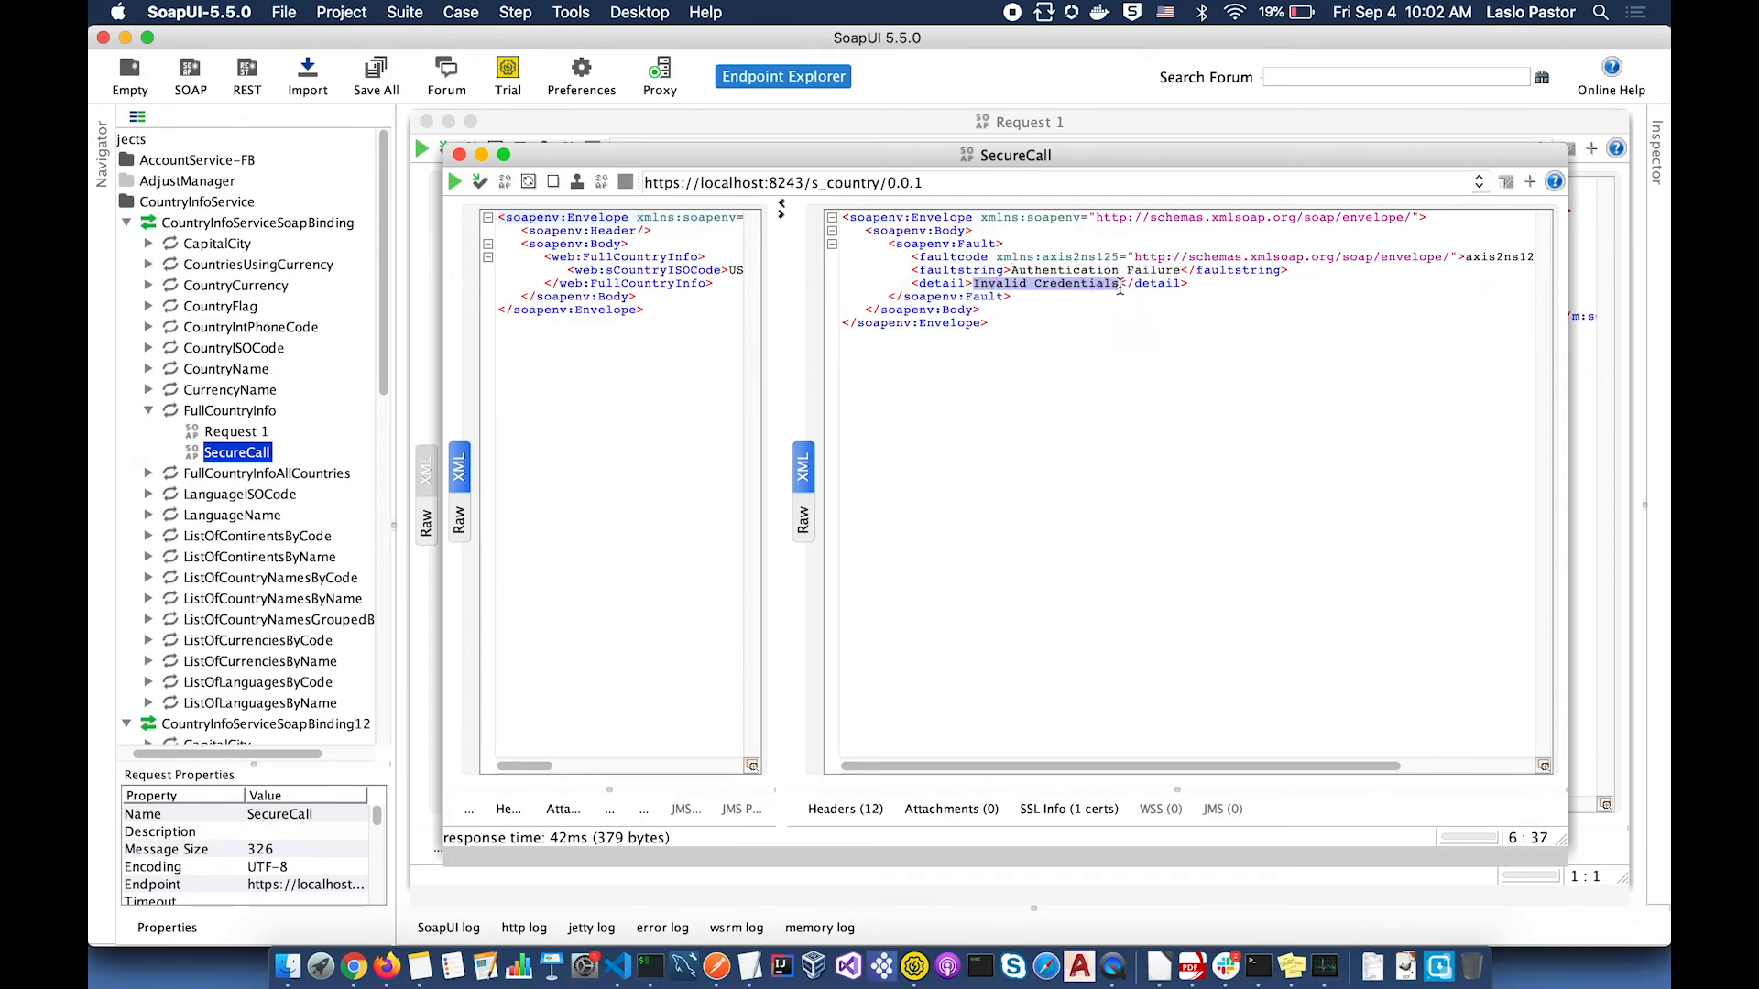
{"action": "left_click", "coordinate": [508, 808]}
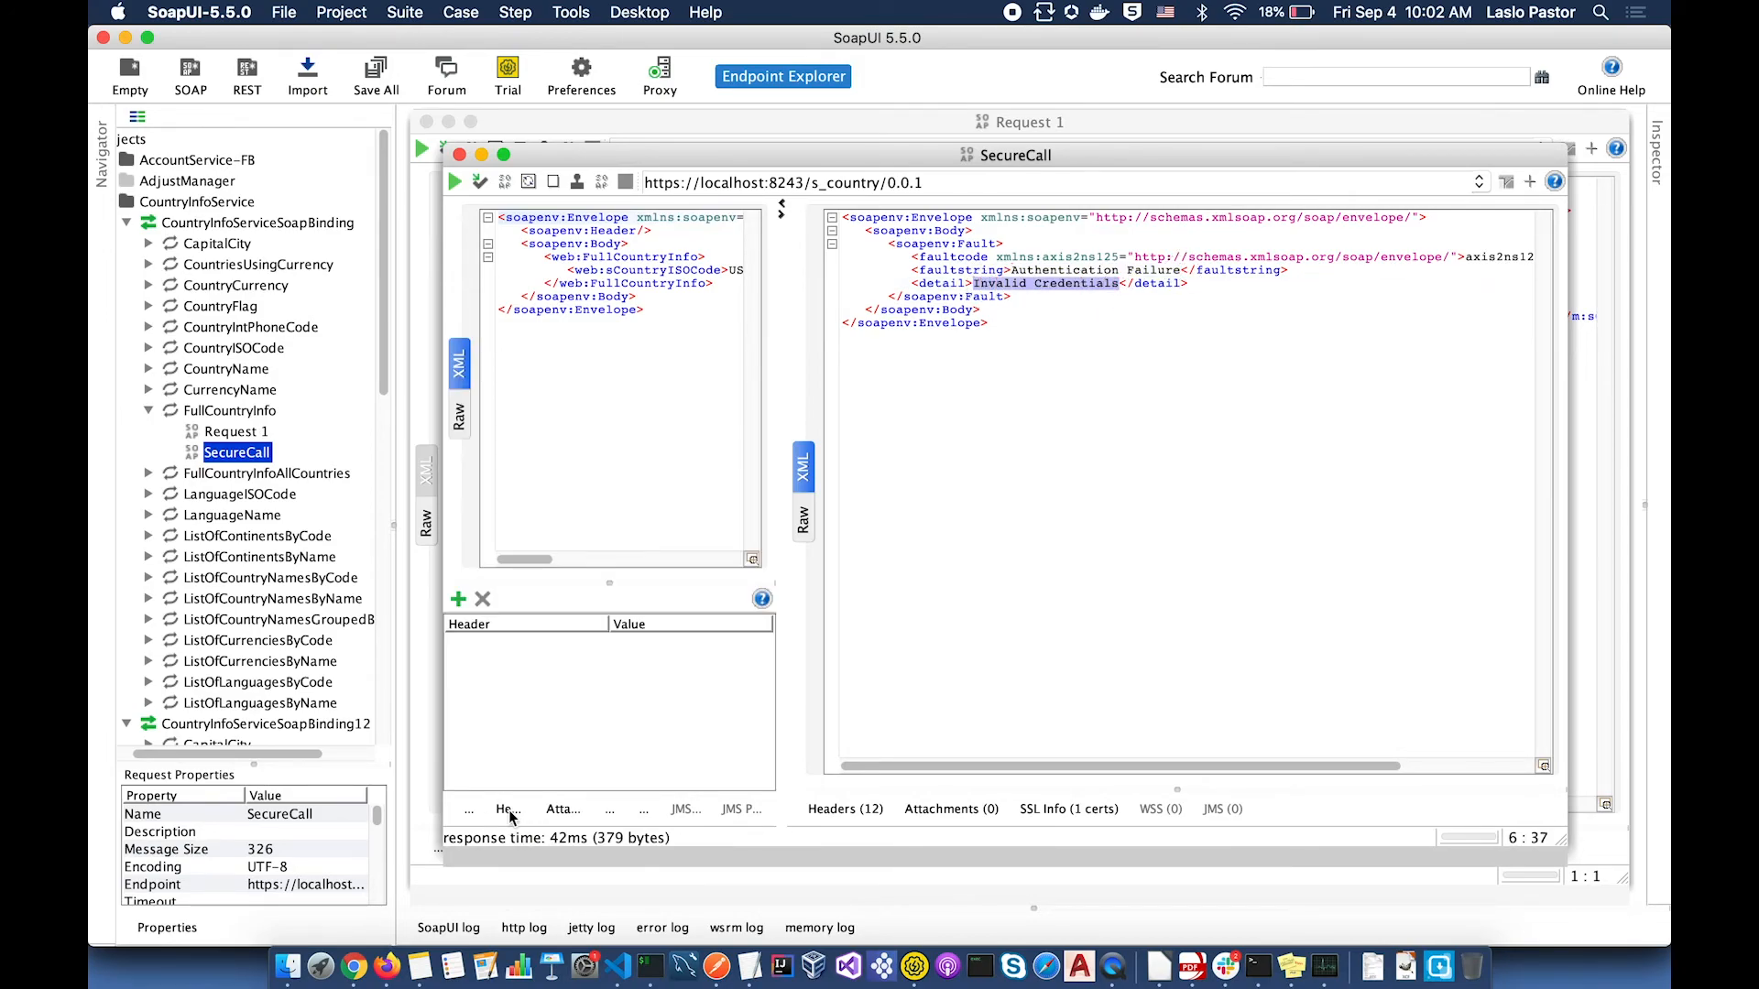
Step: Add an Authorization header to SecureCall holding the pasted Bearer access token
{"action": "left_click", "coordinate": [458, 600]}
{"action": "type", "text": "Authorization"}
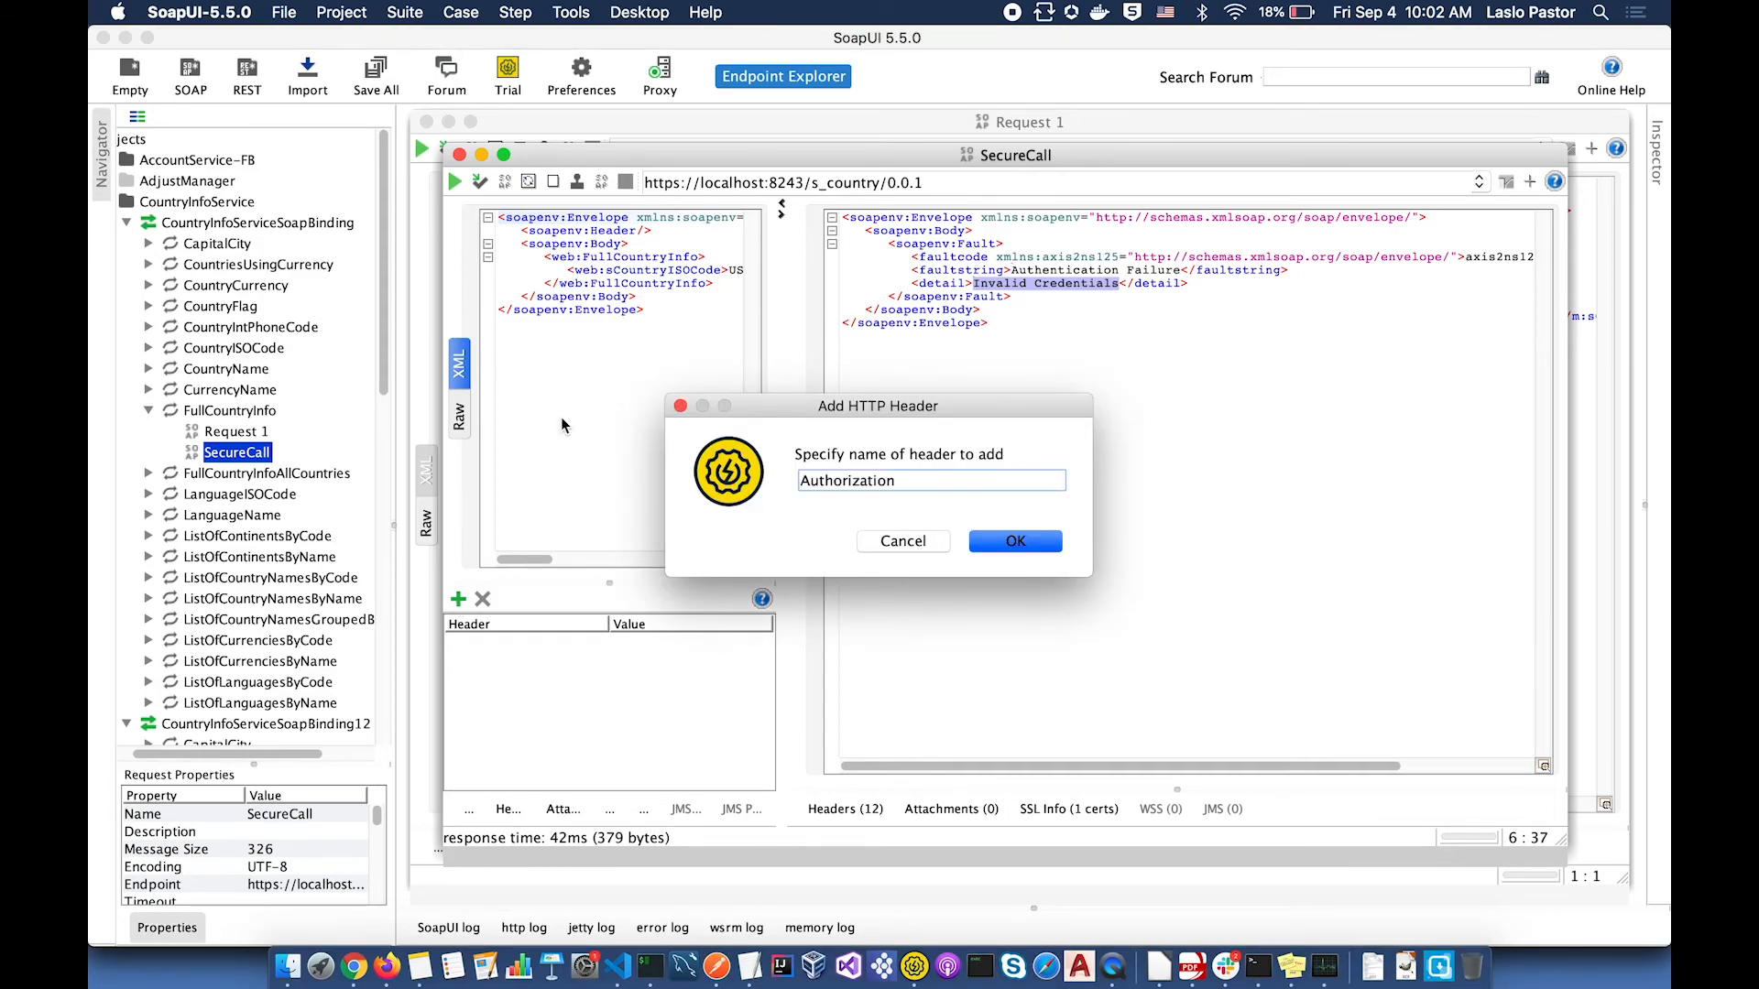
{"action": "left_click", "coordinate": [1026, 544]}
{"action": "key", "text": "super+v"}
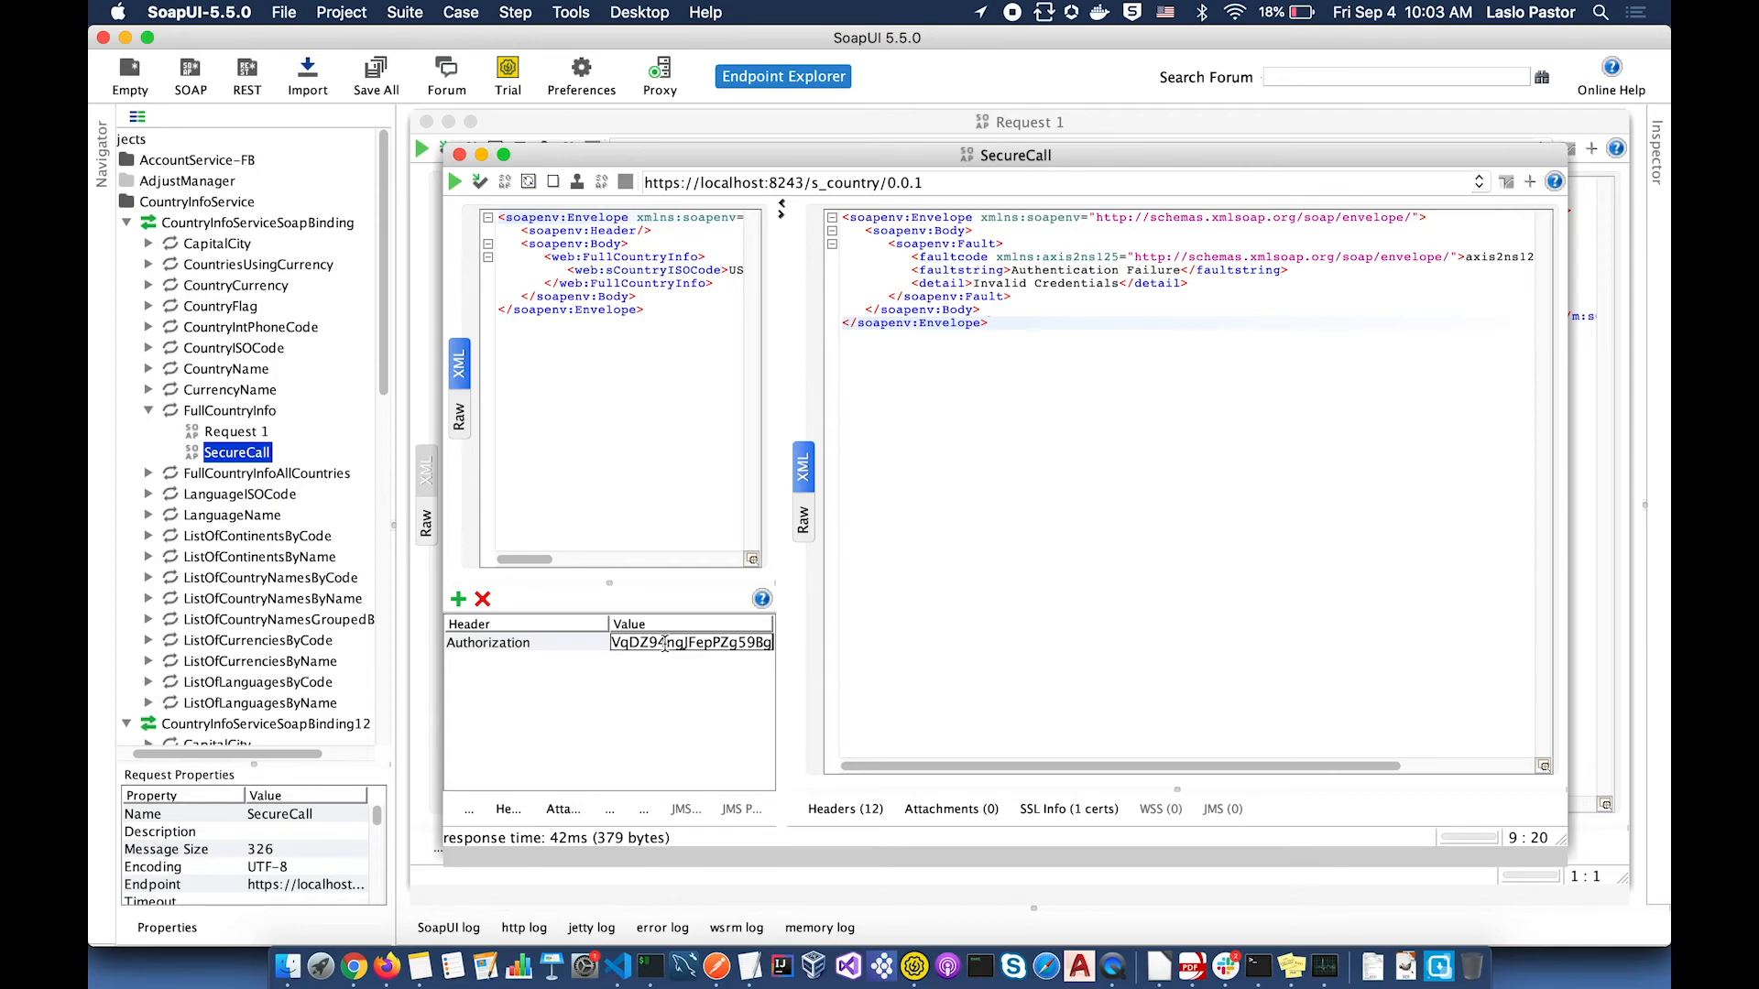
Step: Run SecureCall for the US country info, then rerun until 'Message throttled out' is returned
{"action": "left_click", "coordinate": [455, 183]}
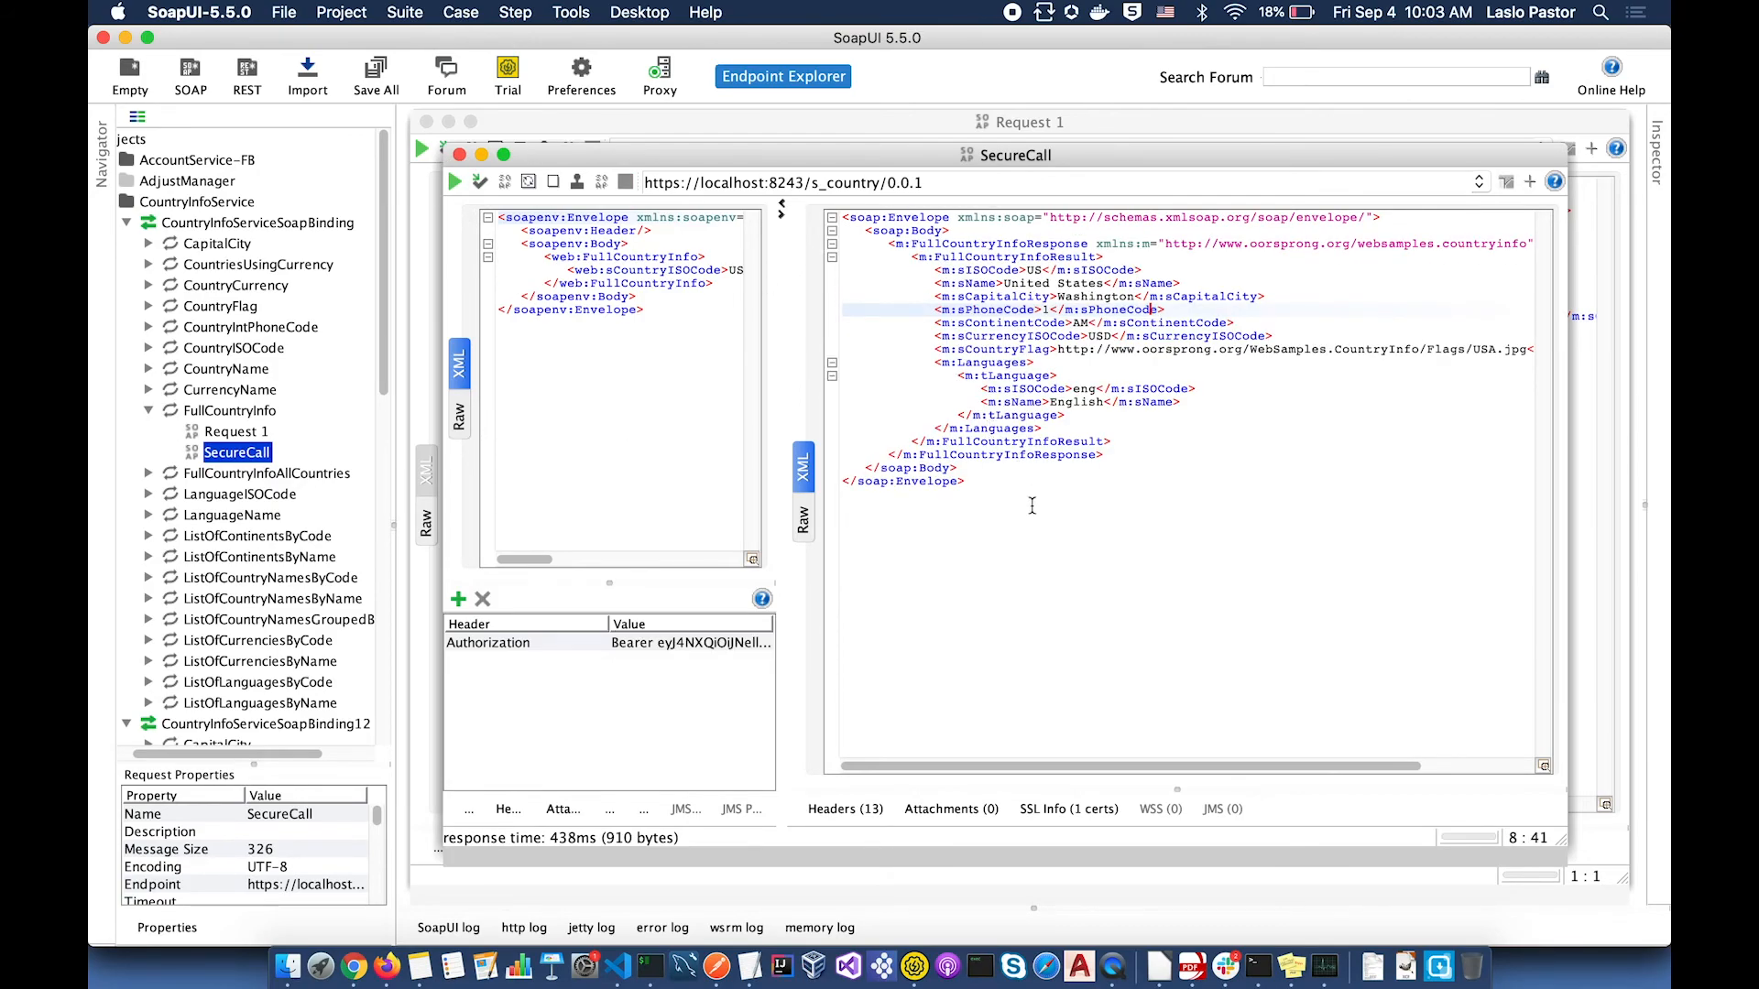
{"action": "left_click", "coordinate": [842, 217]}
{"action": "left_click", "coordinate": [455, 183]}
{"action": "left_click", "coordinate": [456, 183]}
{"action": "left_click", "coordinate": [456, 183]}
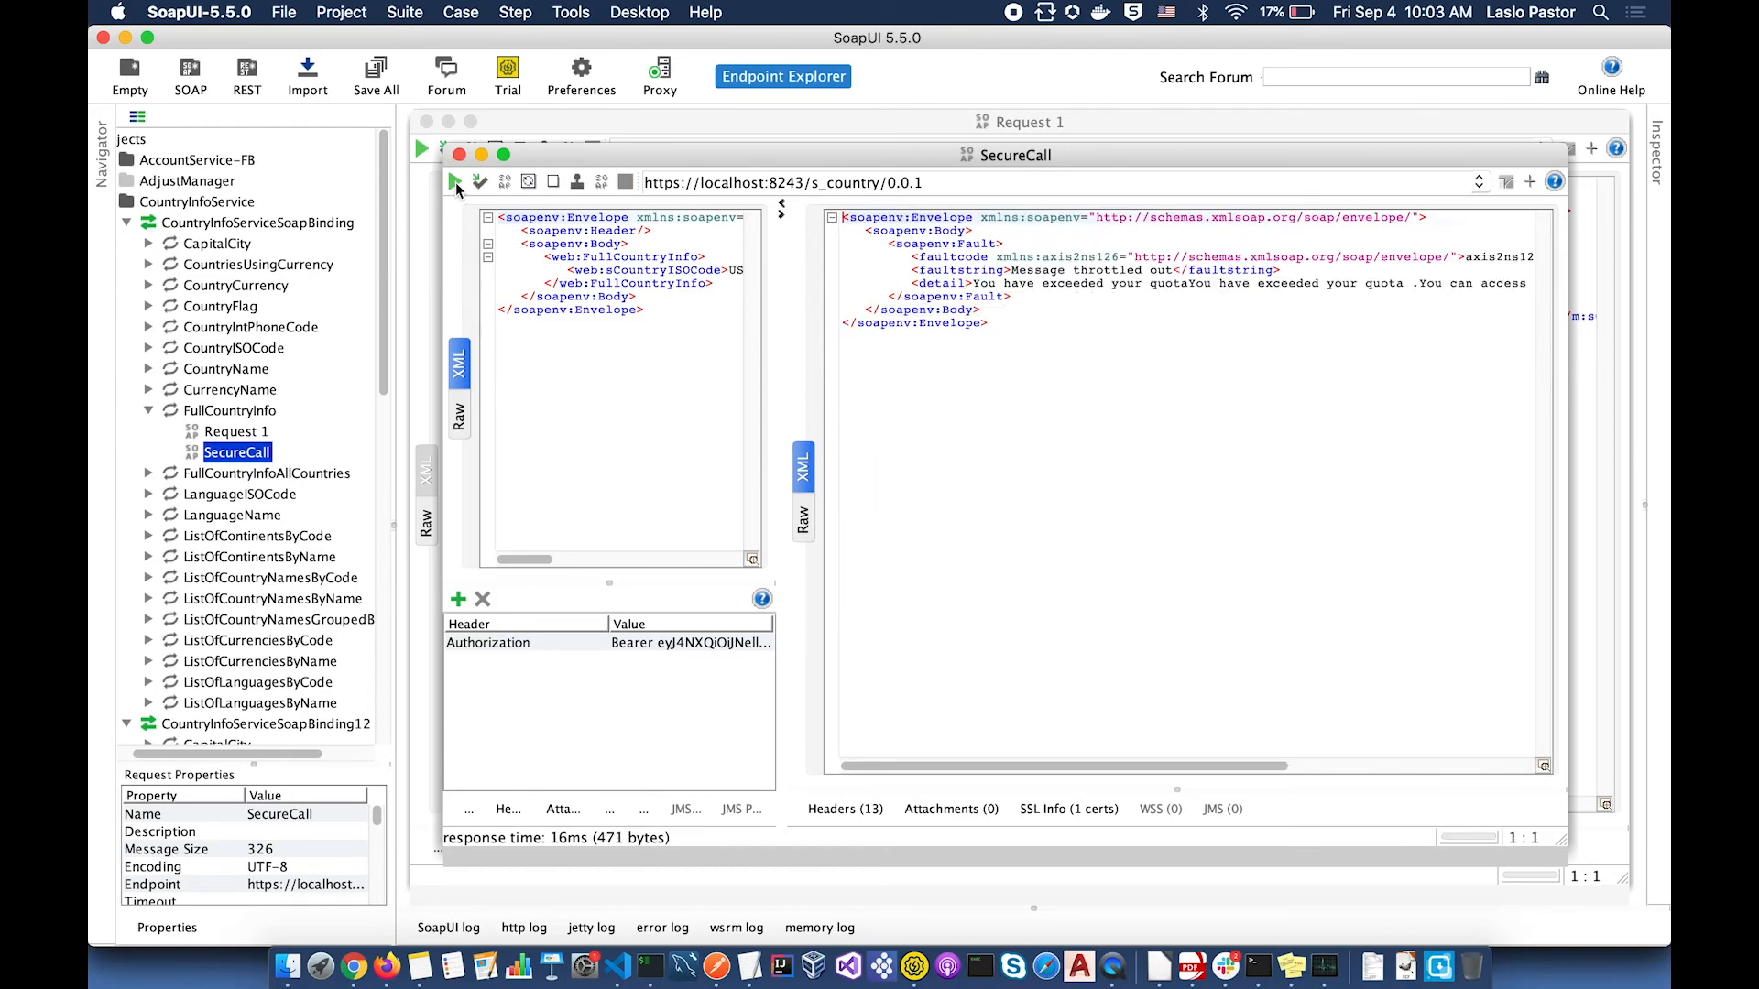
{"action": "left_click_drag", "start_coordinate": [1011, 271], "coordinate": [1182, 270]}
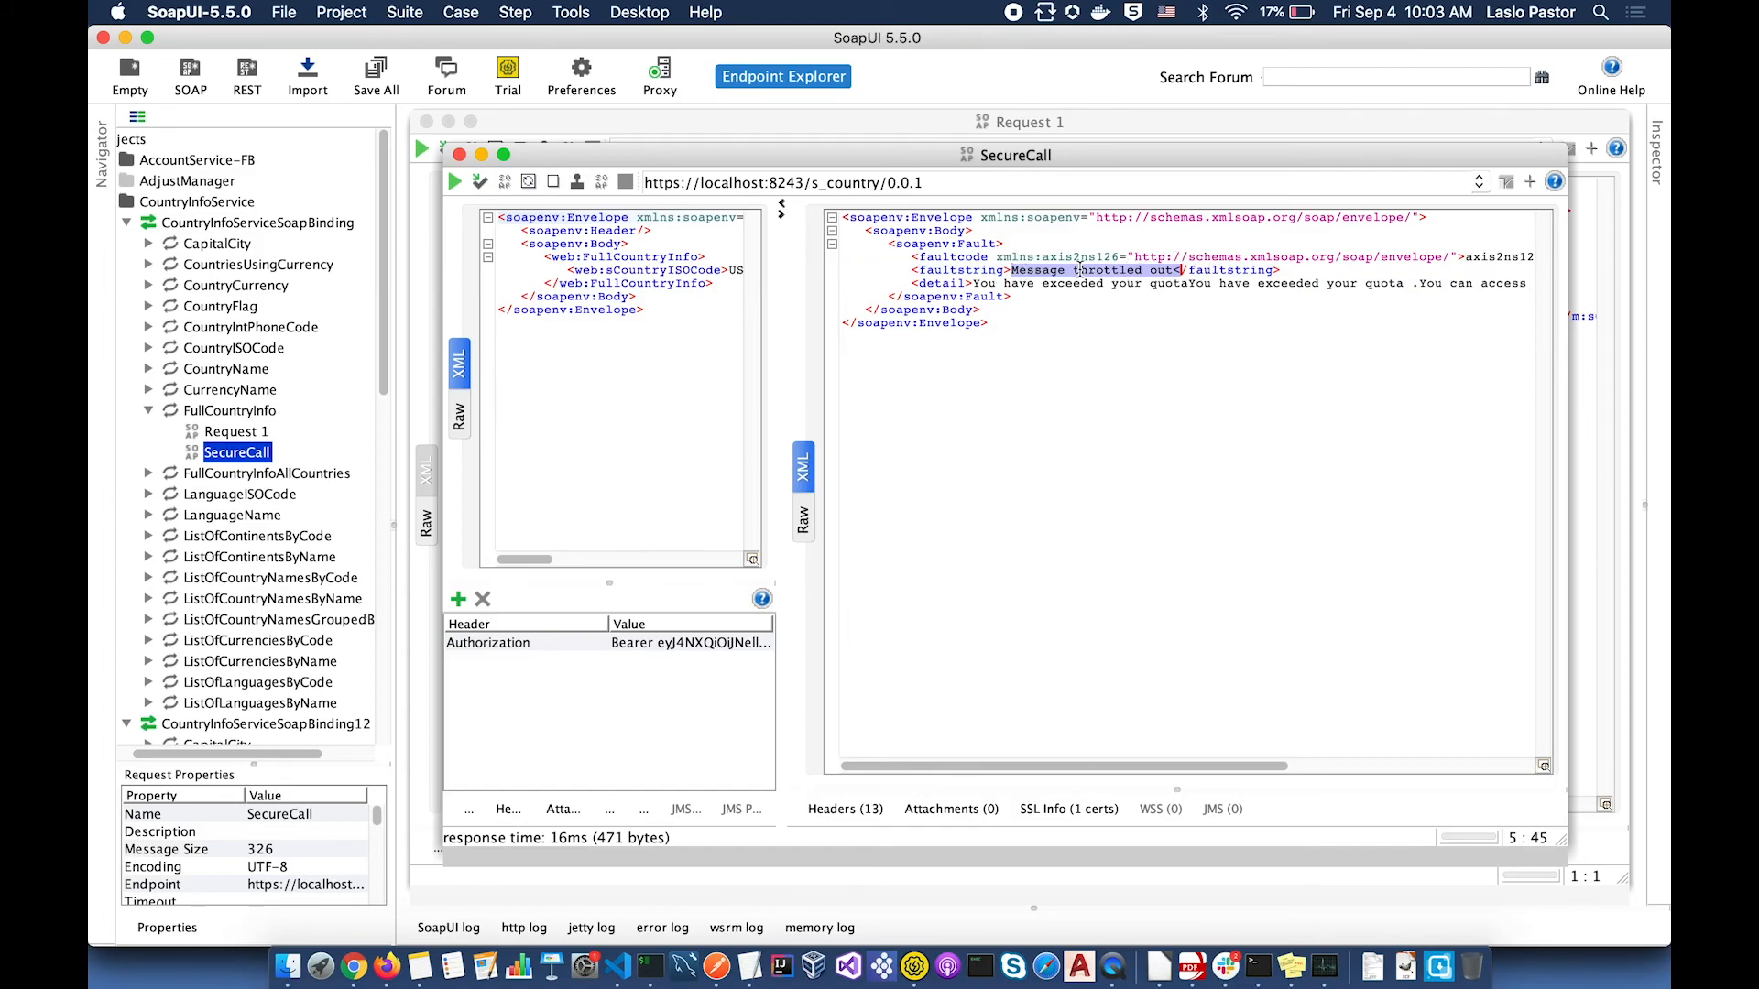